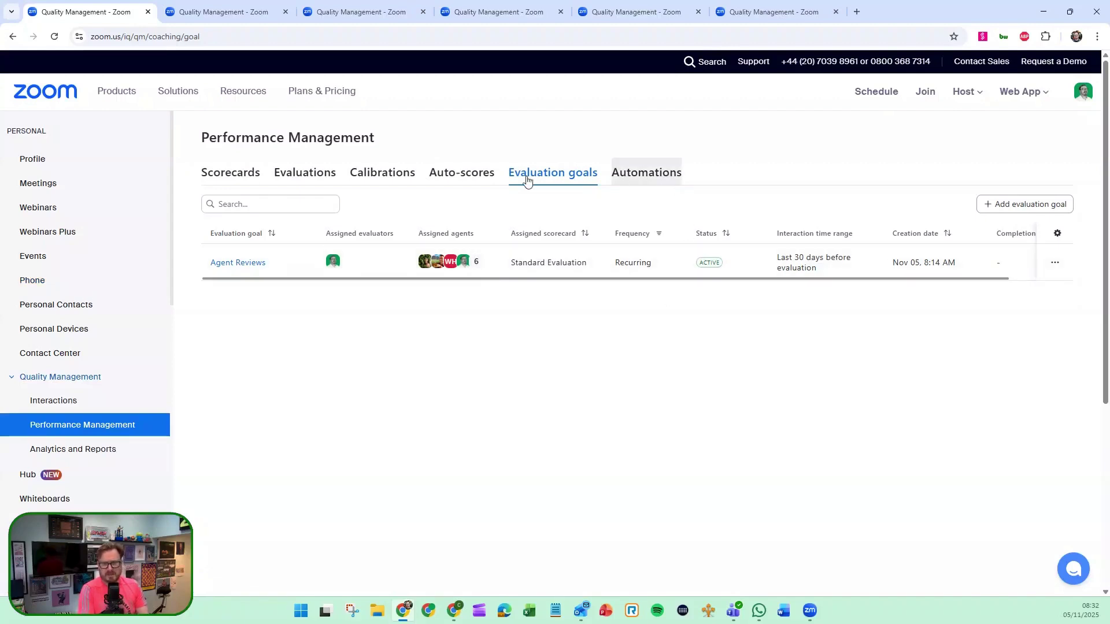
# Examine the existing automations and return to the evaluation goals list
pyautogui.click(624, 176)
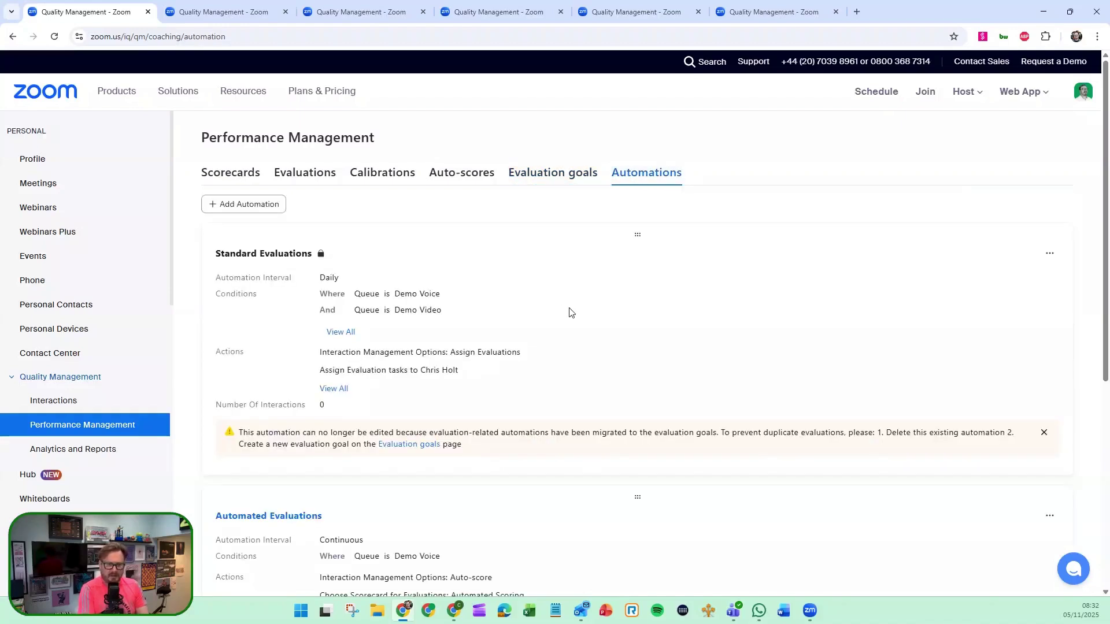
pyautogui.scroll(-4, 569, 315)
pyautogui.scroll(3, 565, 323)
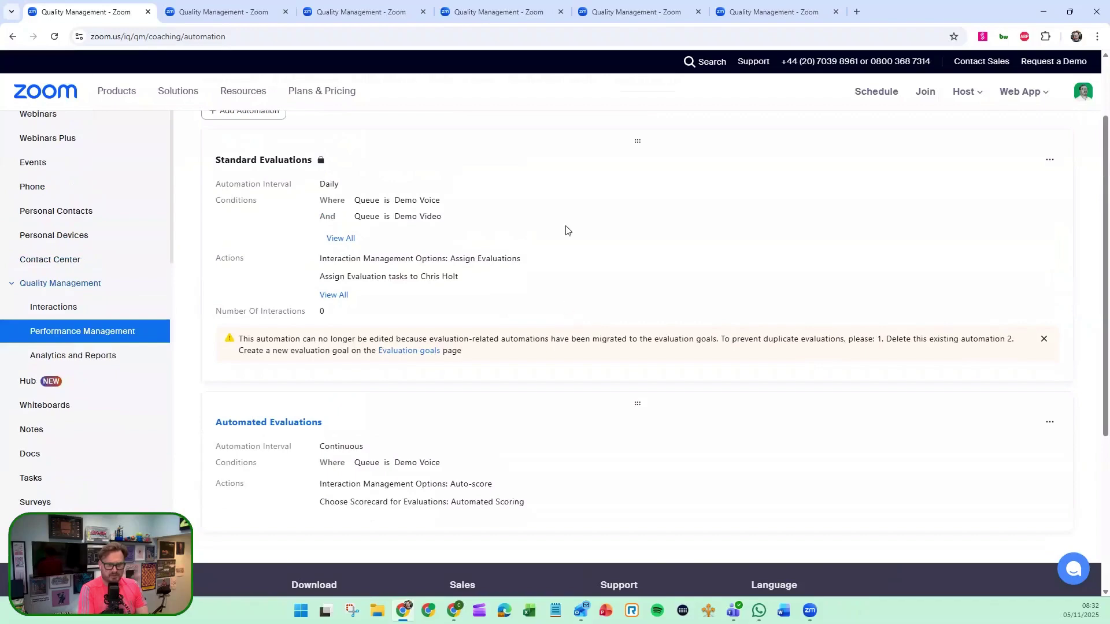
pyautogui.scroll(2, 566, 231)
pyautogui.click(561, 175)
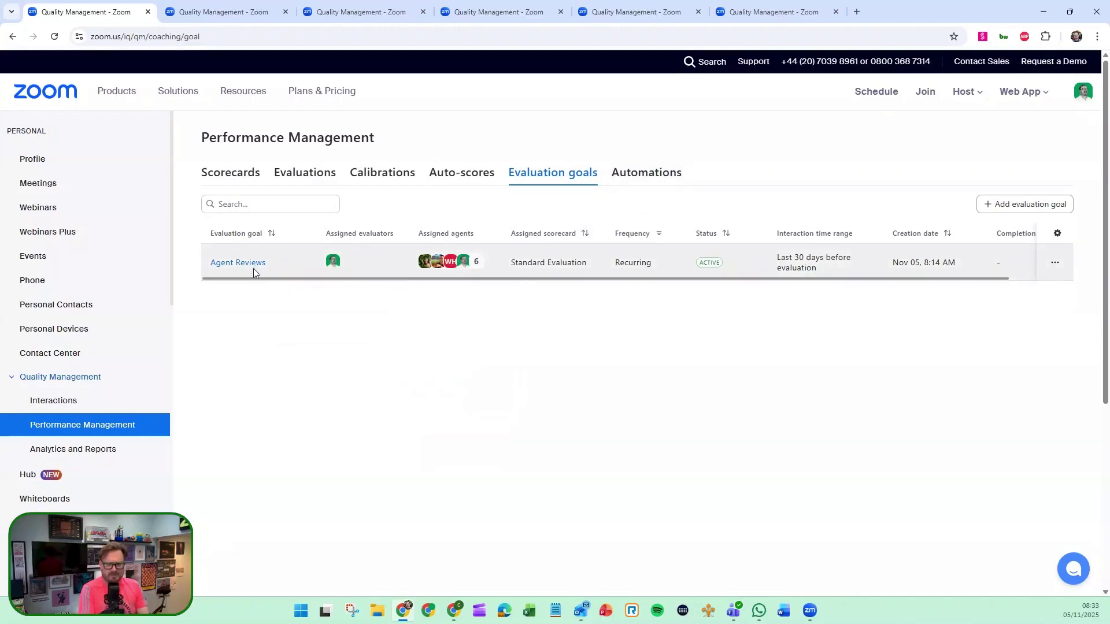
# Create an evaluation goal named "Negative Interactions" with a monthly recurring frequency
pyautogui.click(1018, 205)
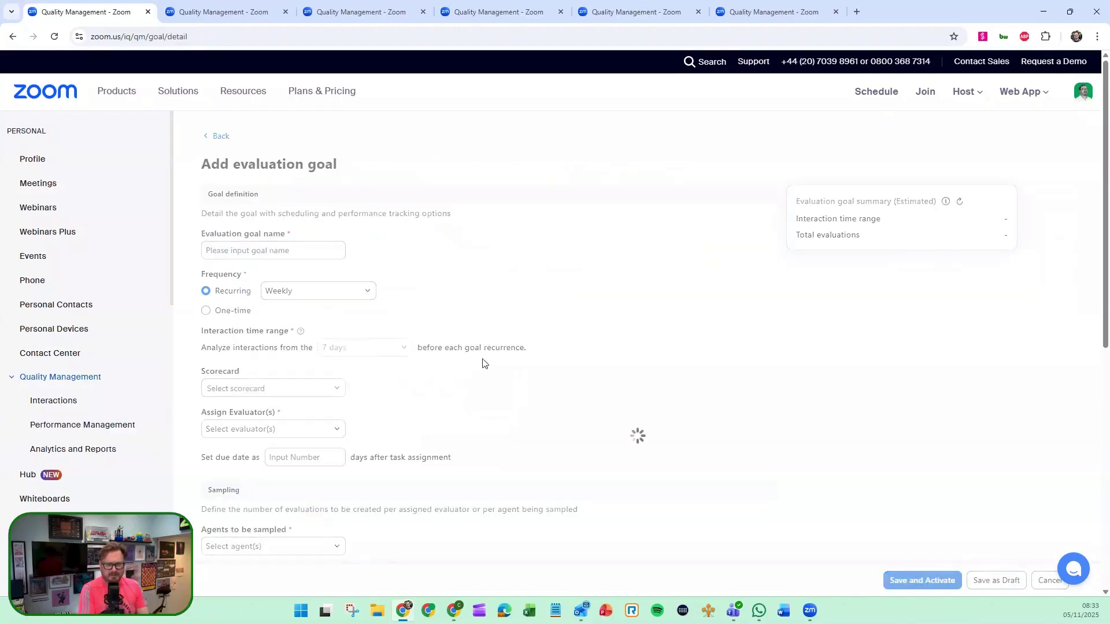
pyautogui.click(304, 250)
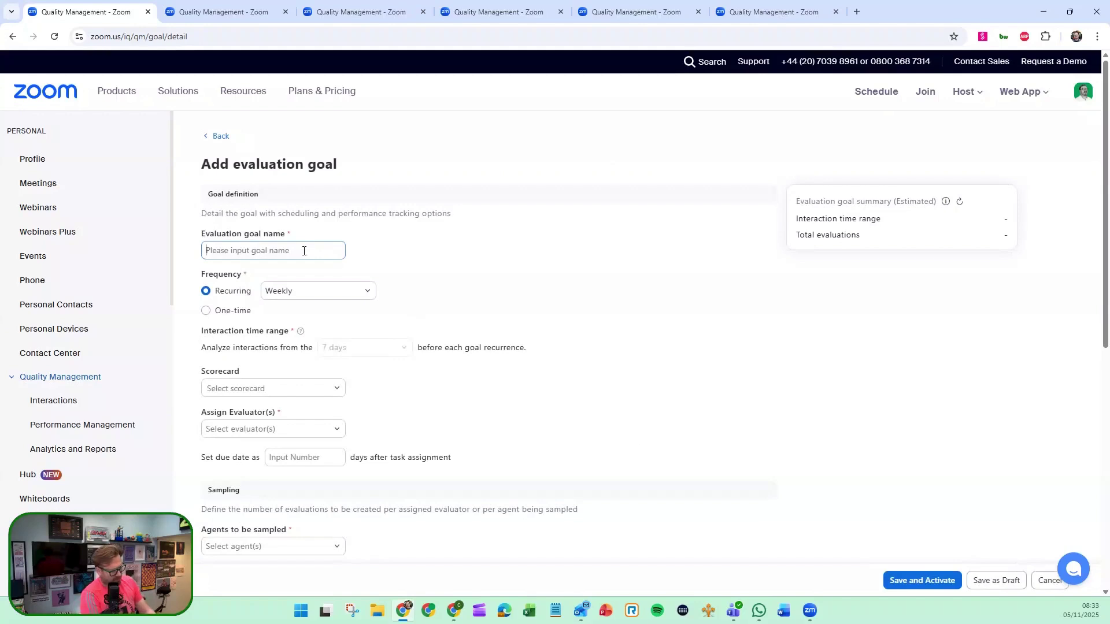
pyautogui.write('Negative')
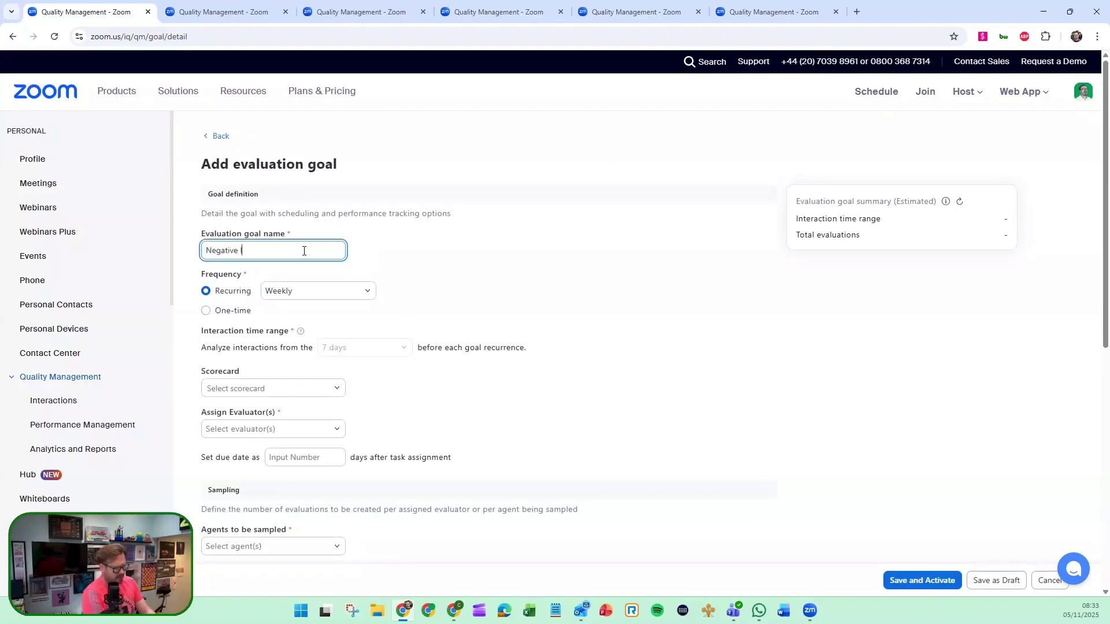
pyautogui.write(' Interactions')
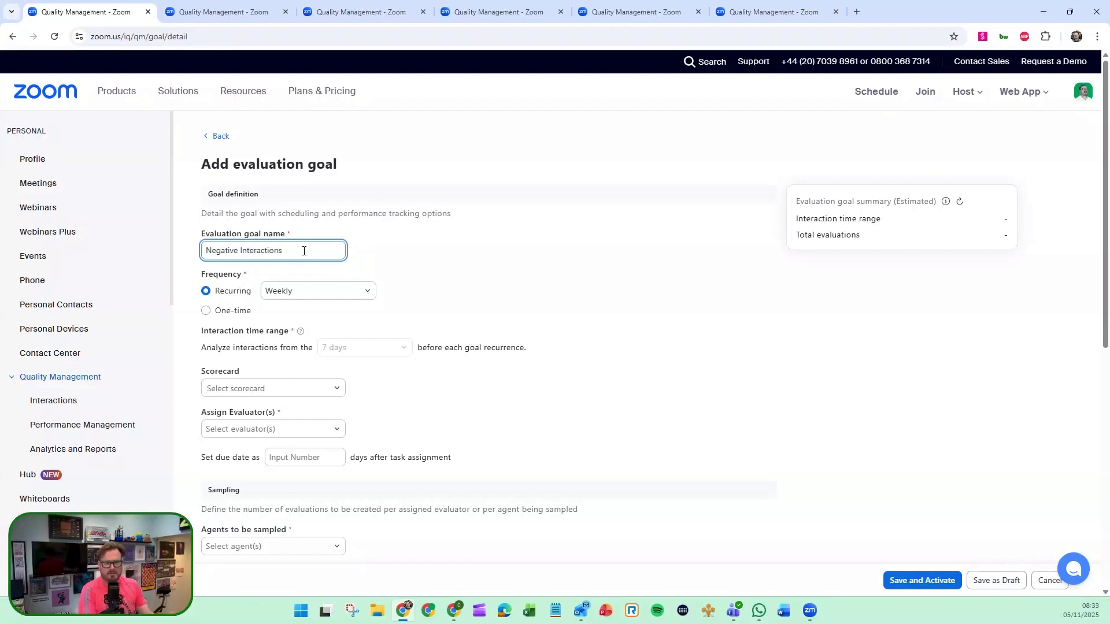
pyautogui.click(351, 299)
pyautogui.click(314, 337)
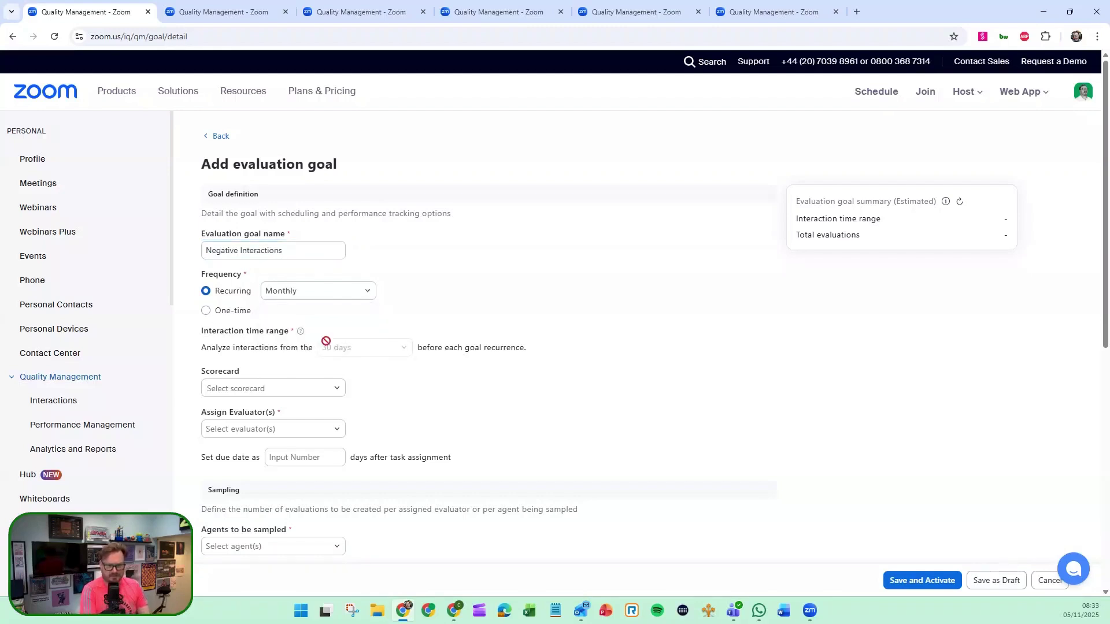
# Choose the Standard Evaluation scorecard for the goal and assign the first listed person as evaluator
pyautogui.click(283, 389)
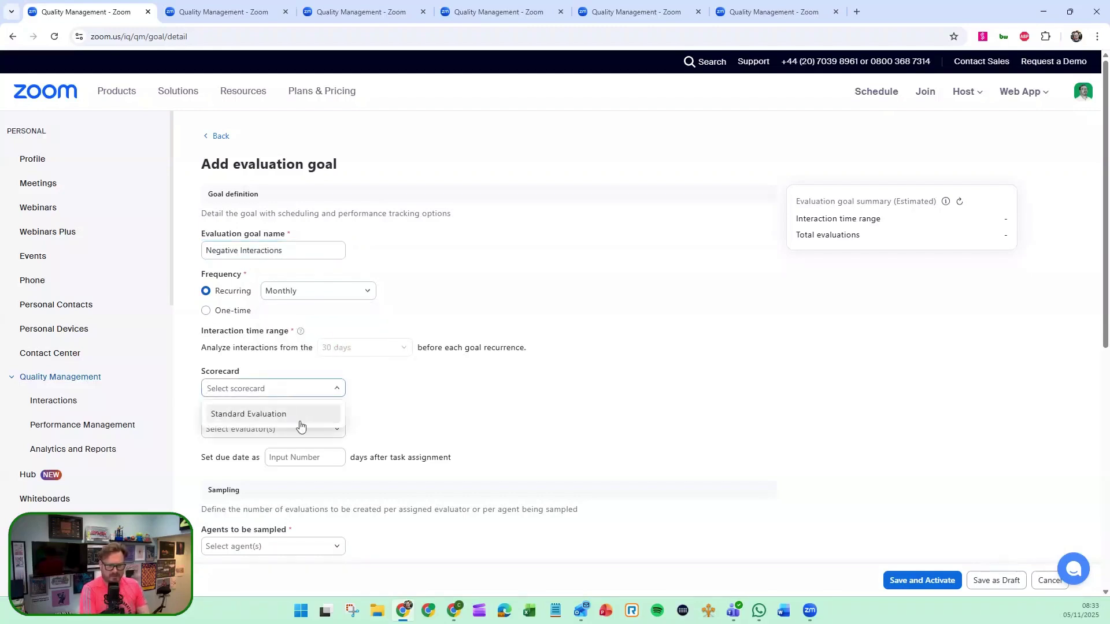
pyautogui.click(299, 421)
pyautogui.click(281, 434)
pyautogui.click(218, 499)
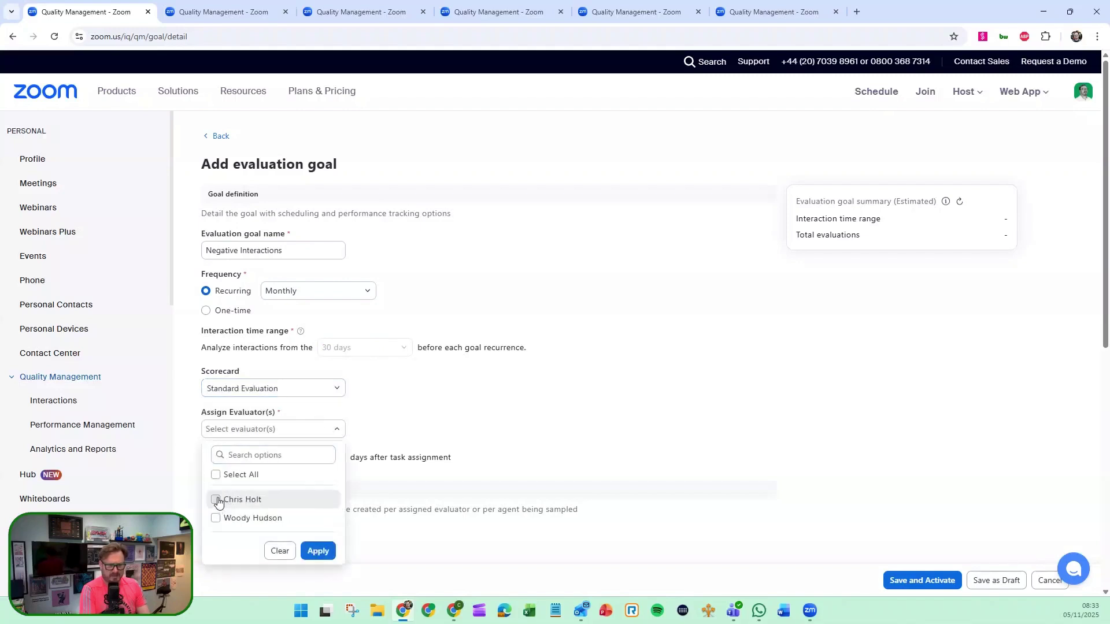
pyautogui.click(318, 551)
# Set the evaluation due date to 3 days after task assignment
pyautogui.scroll(-3, 394, 388)
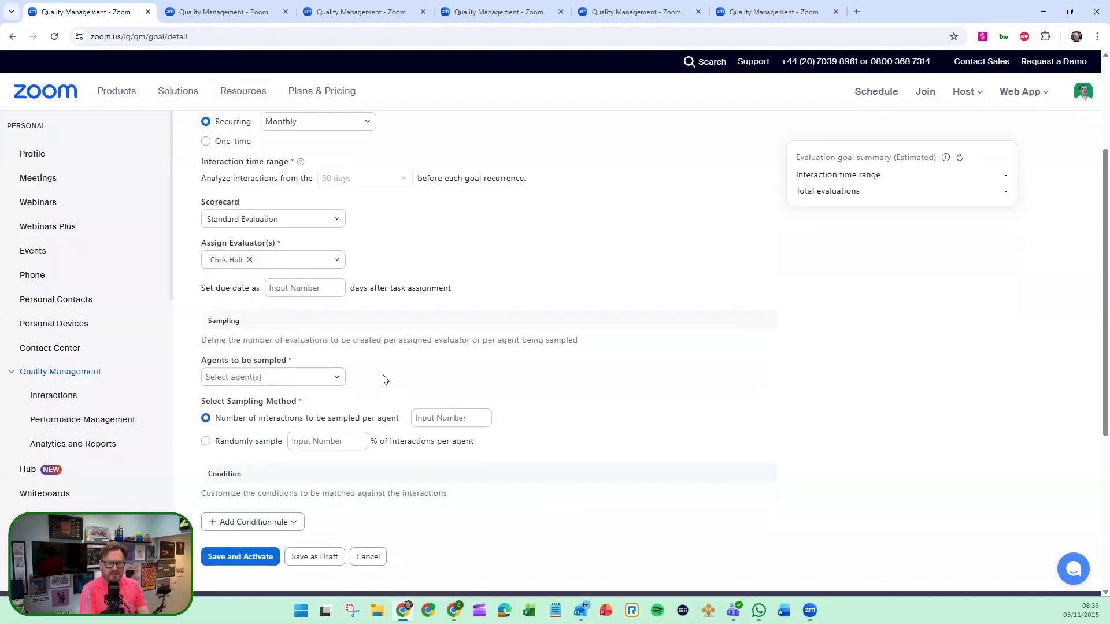
pyautogui.click(306, 284)
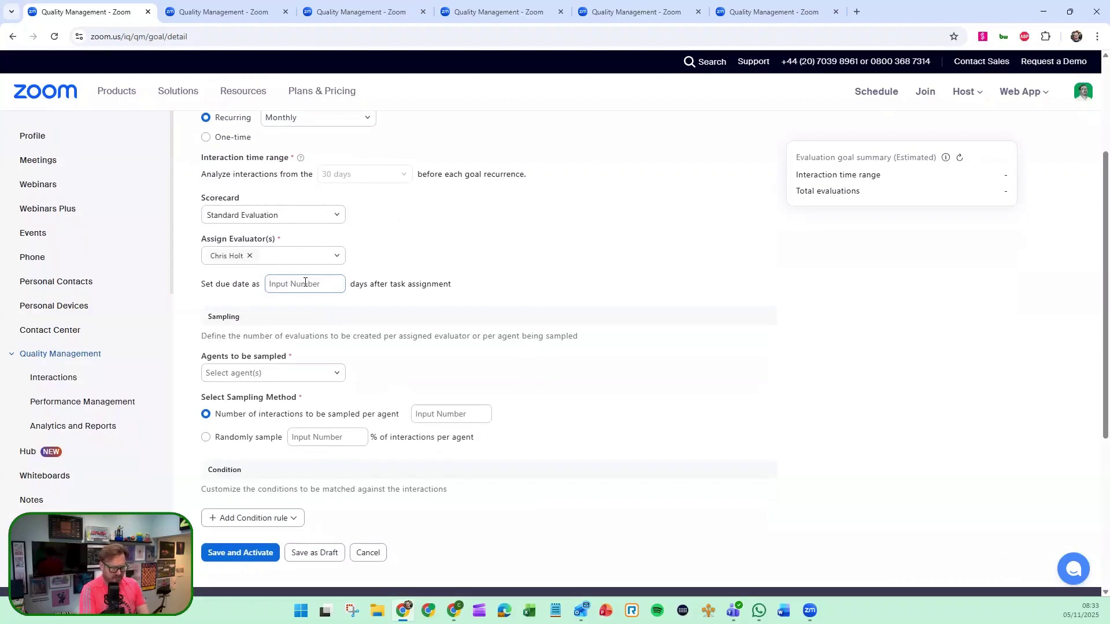
pyautogui.write('3')
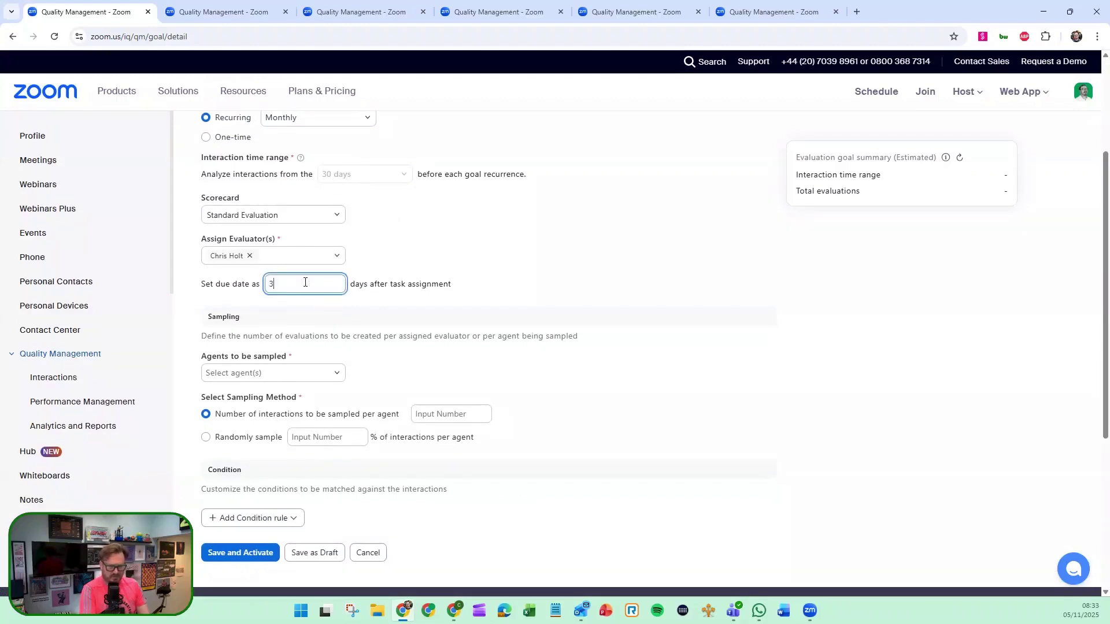
pyautogui.click(501, 283)
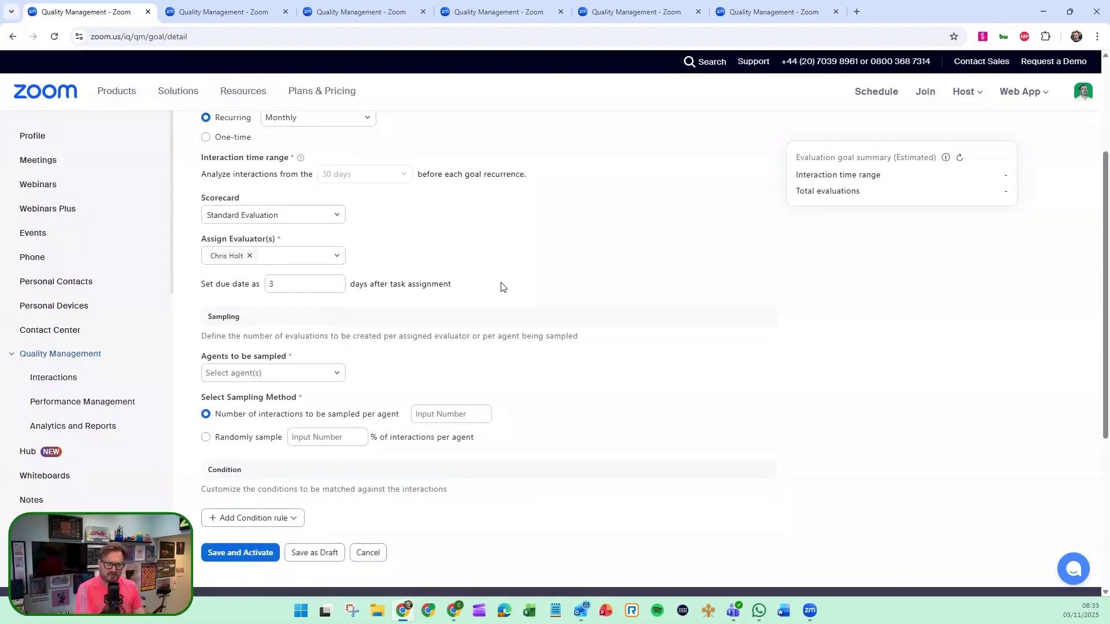
# Include all agents in the sampling and randomly sample 40% of interactions per agent
pyautogui.scroll(-3, 356, 330)
pyautogui.click(339, 200)
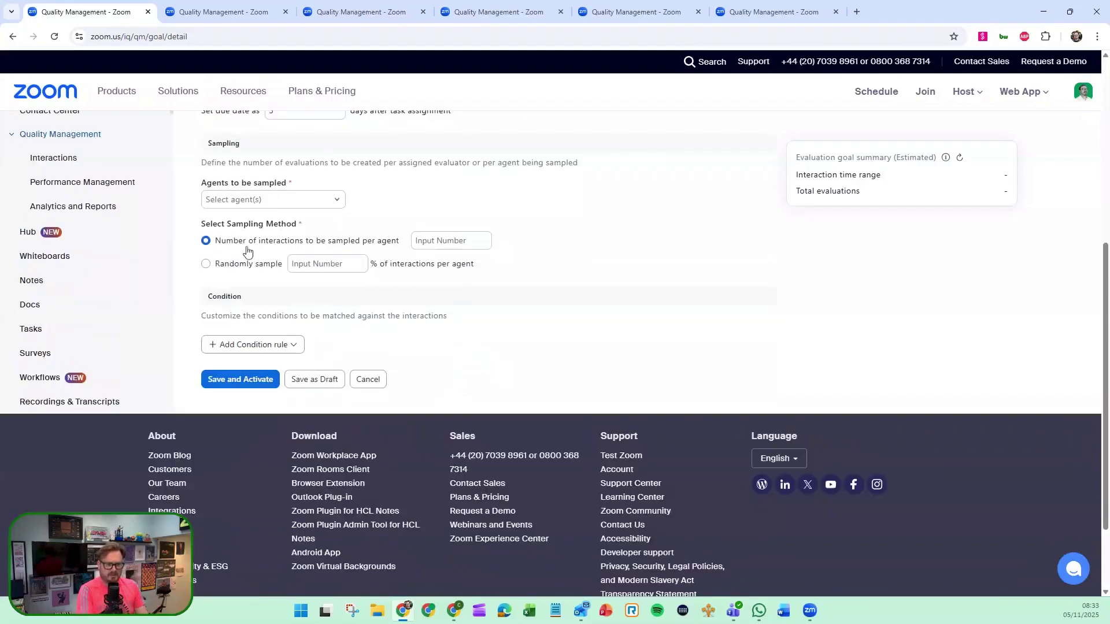
pyautogui.click(216, 246)
pyautogui.click(318, 395)
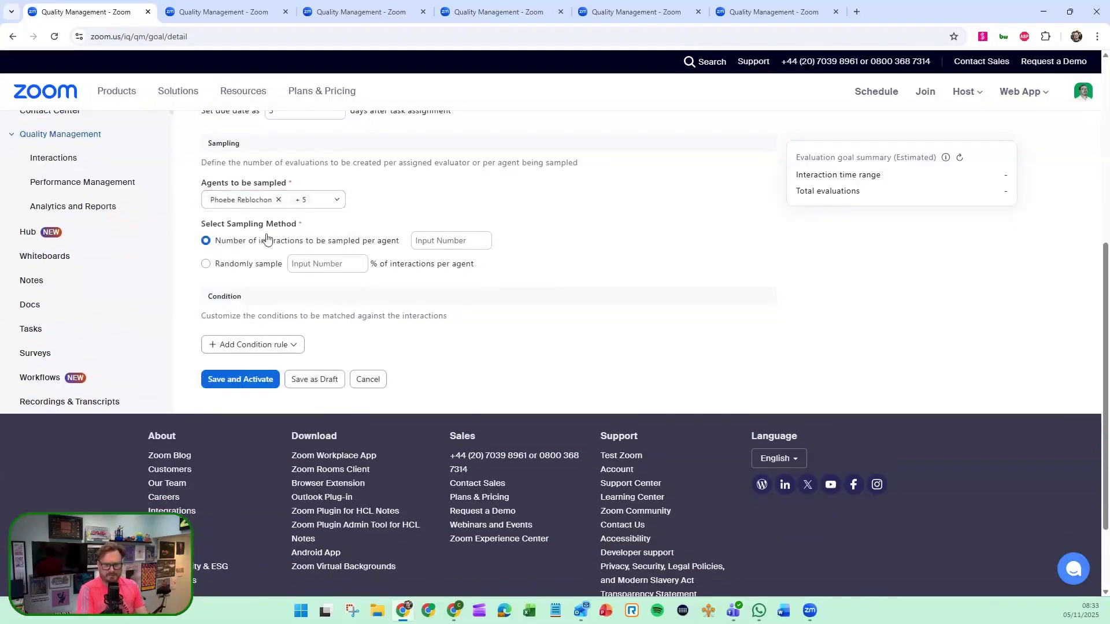
pyautogui.click(211, 268)
pyautogui.click(321, 260)
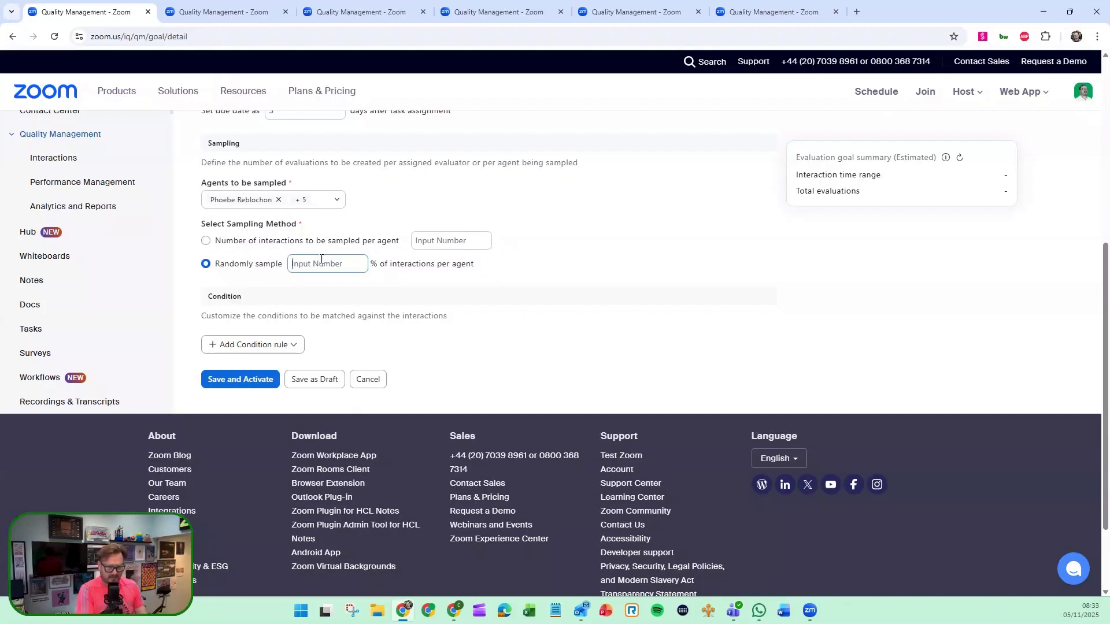
pyautogui.write('40')
pyautogui.click(507, 278)
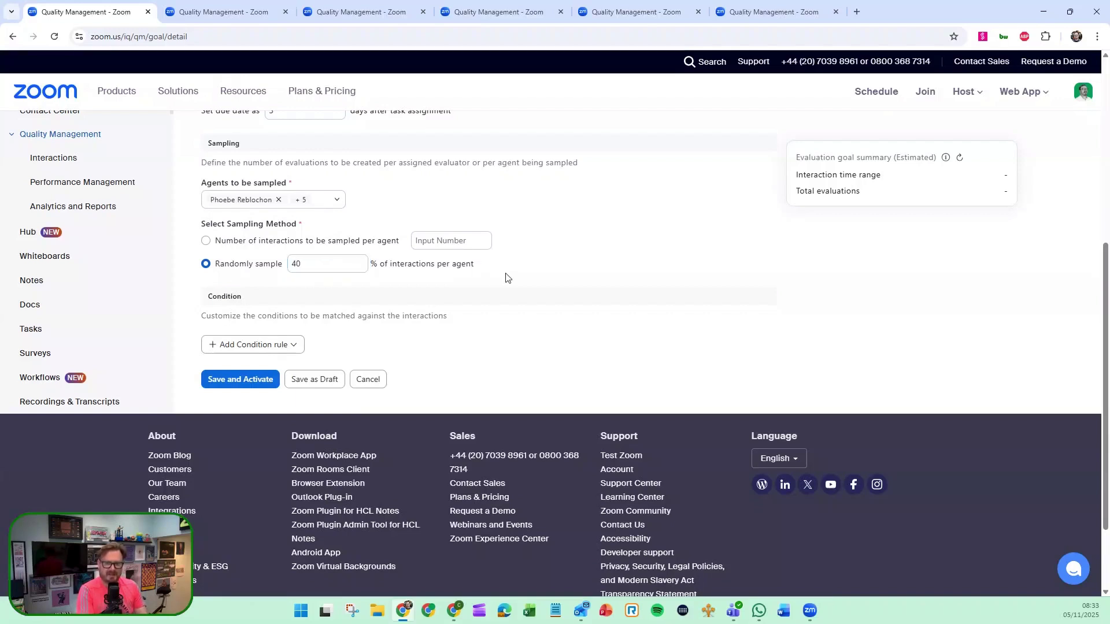
# Add a condition rule to the goal and look through the available condition types
pyautogui.click(292, 346)
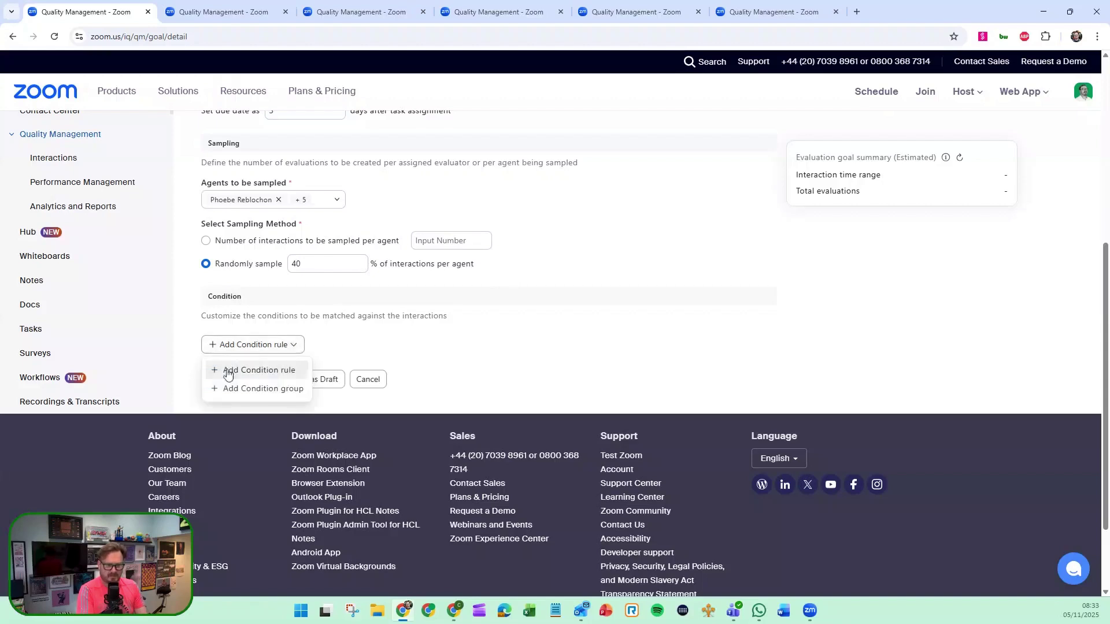
pyautogui.click(214, 373)
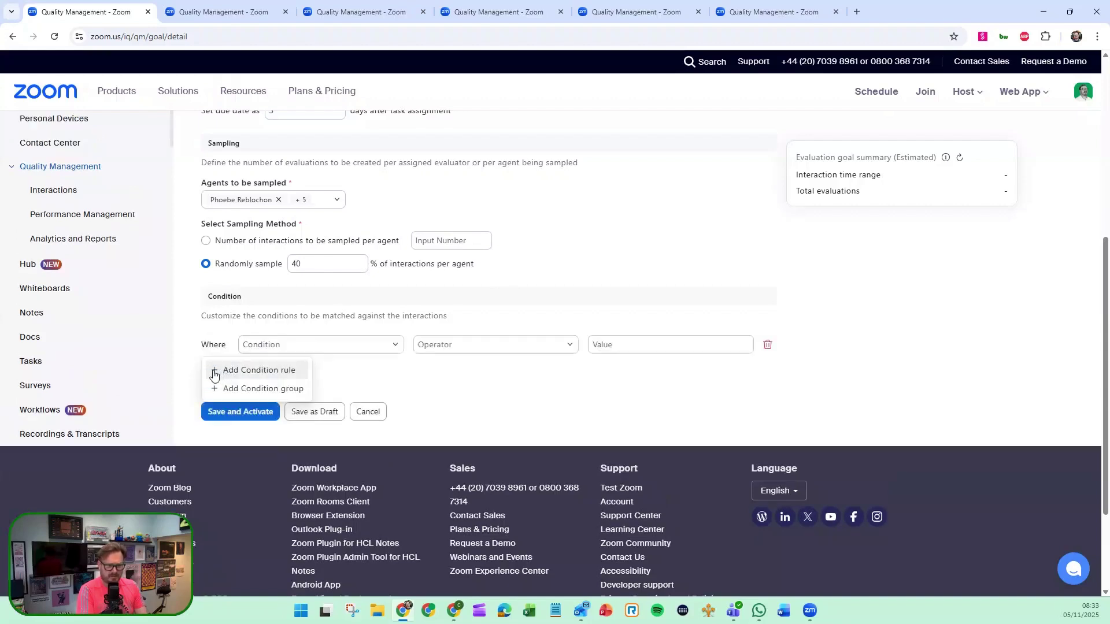
pyautogui.click(341, 348)
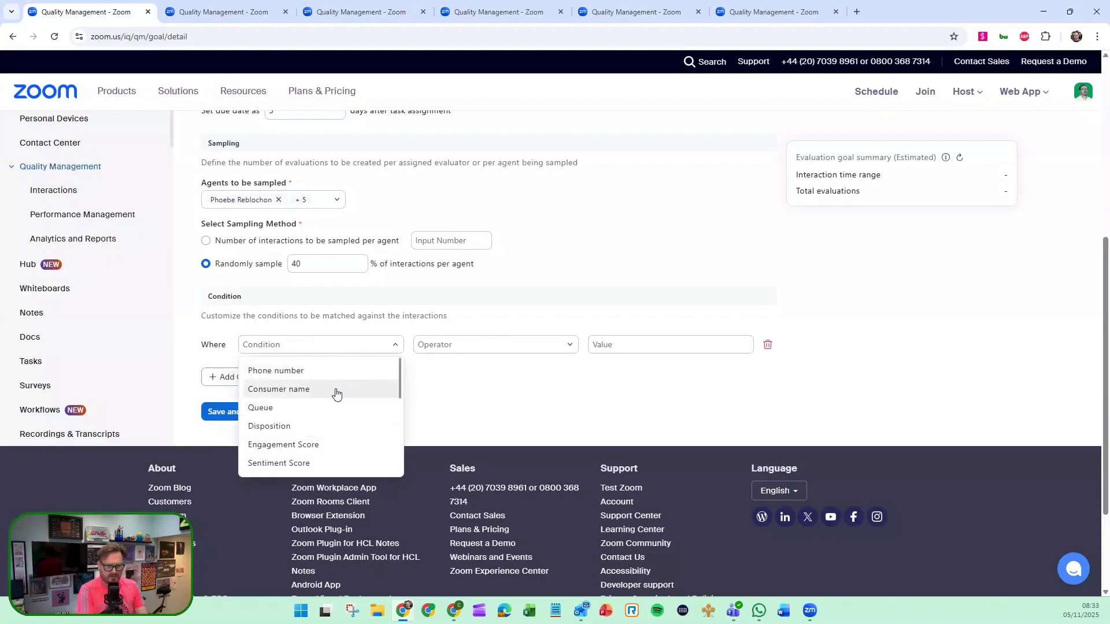
pyautogui.scroll(-1, 341, 396)
pyautogui.scroll(-6, 342, 398)
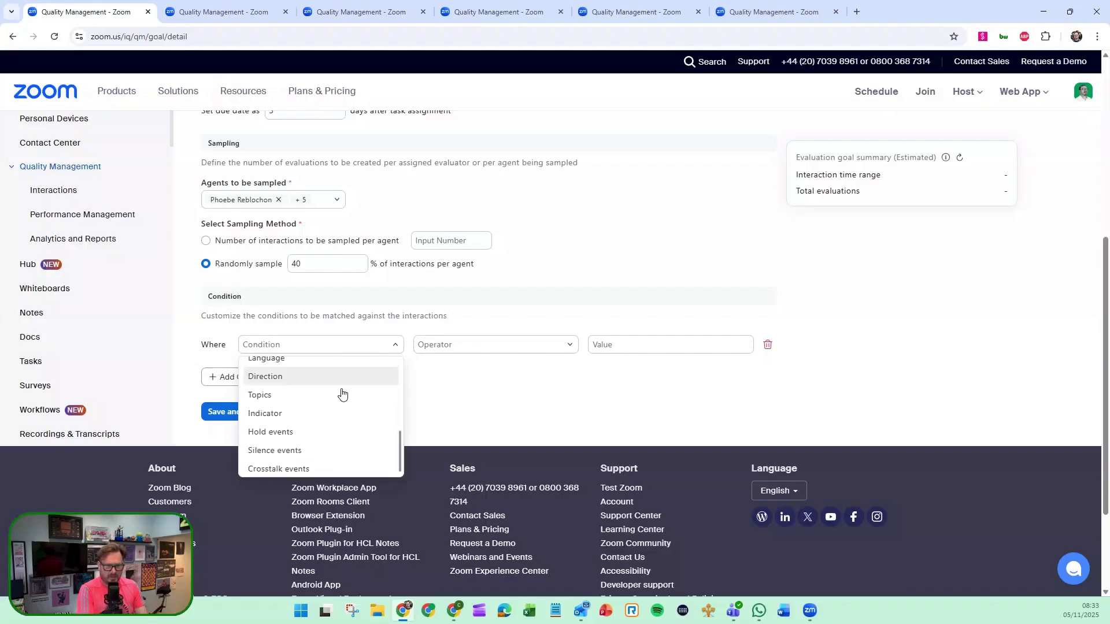
pyautogui.scroll(2, 322, 335)
pyautogui.scroll(-2, 323, 323)
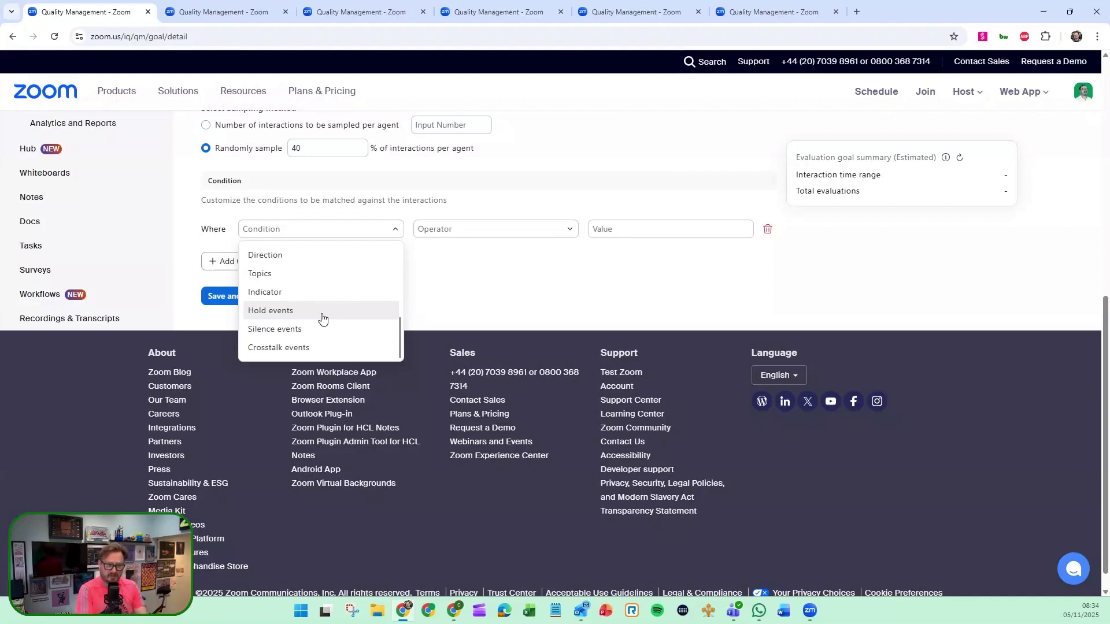
# Set the condition rule to match interactions with Hold events greater than 2
pyautogui.click(322, 312)
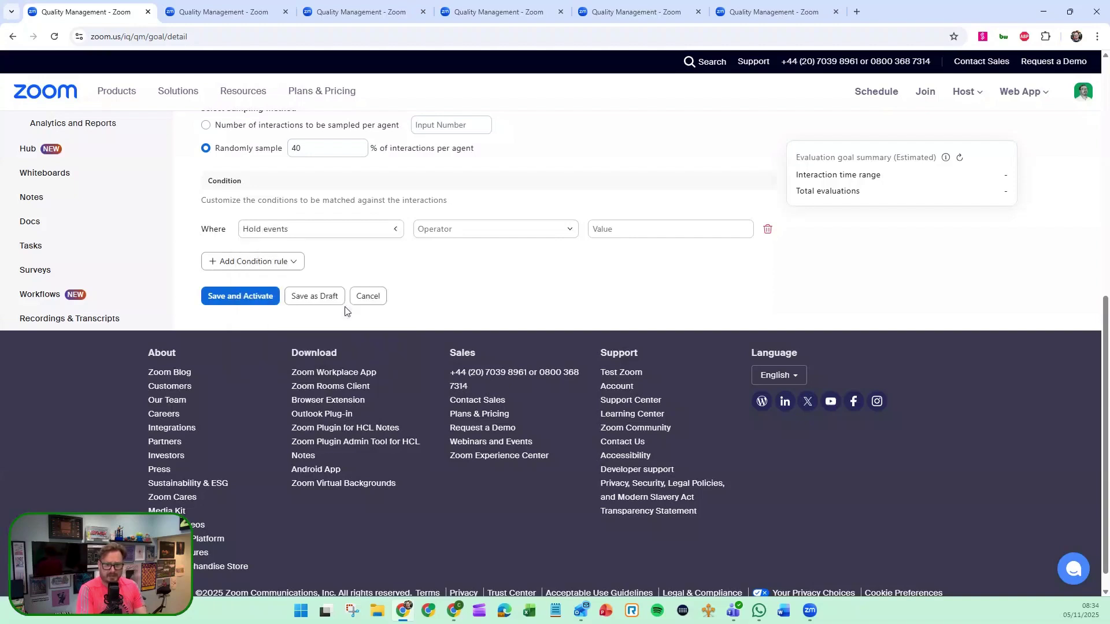
pyautogui.click(499, 229)
pyautogui.click(484, 255)
pyautogui.click(604, 229)
pyautogui.write('2')
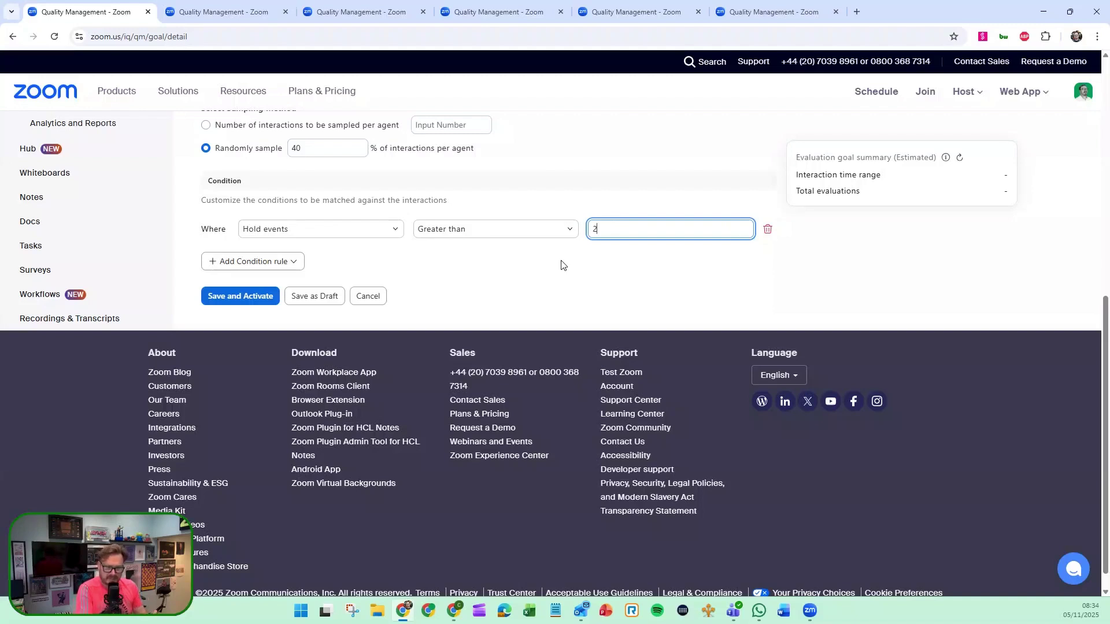
# Change the condition rule to match interactions with a Sentiment Score less than 50
pyautogui.click(382, 229)
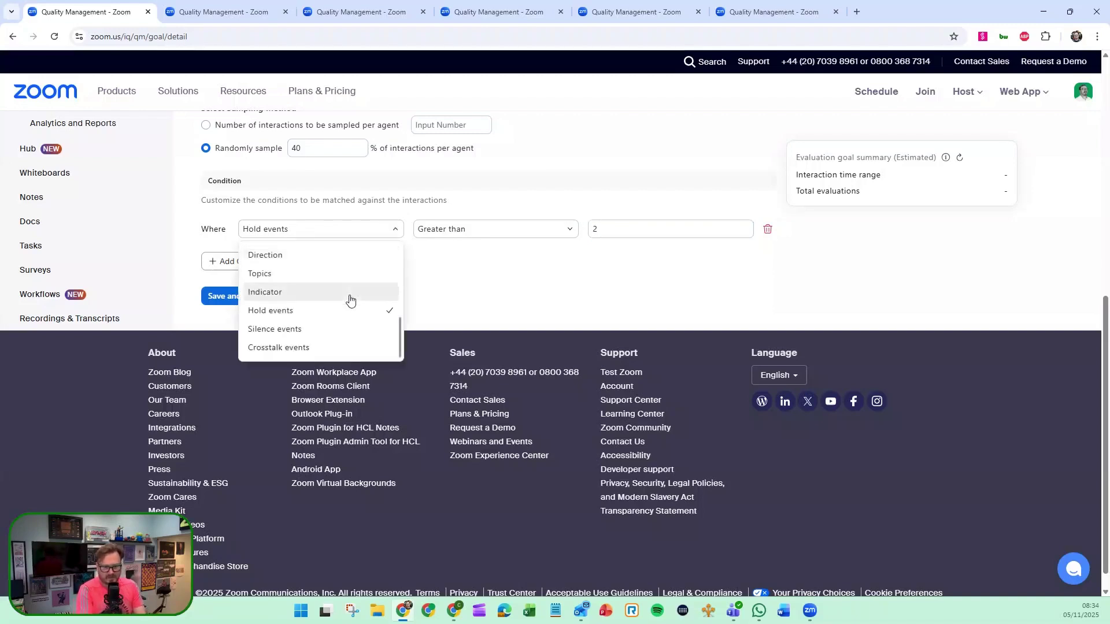
pyautogui.scroll(2, 349, 300)
pyautogui.scroll(2, 347, 300)
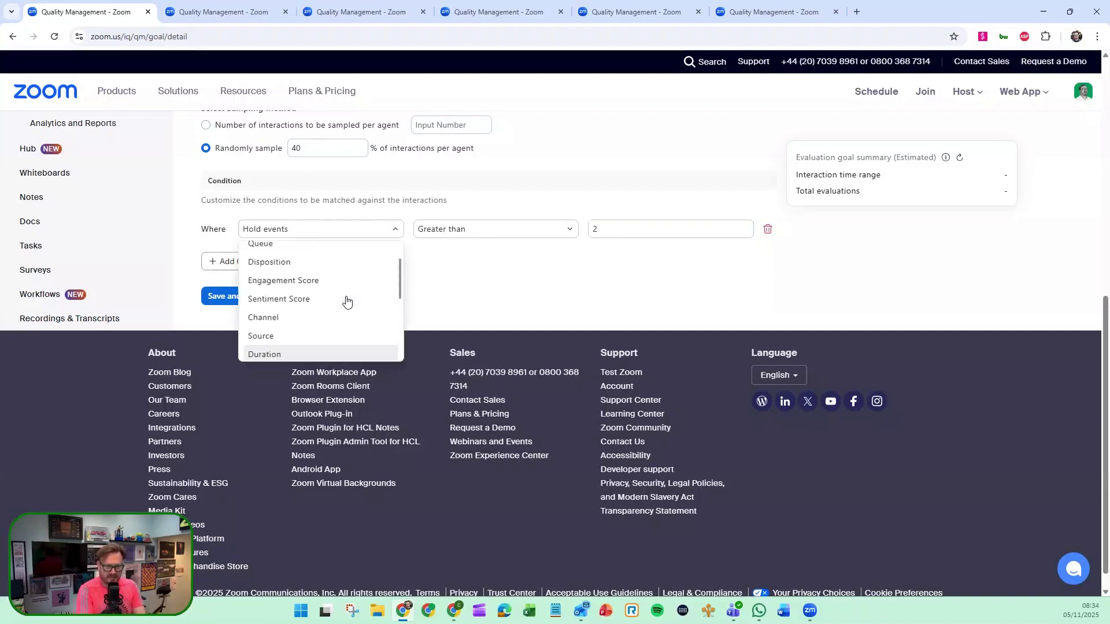
pyautogui.click(293, 299)
pyautogui.click(541, 230)
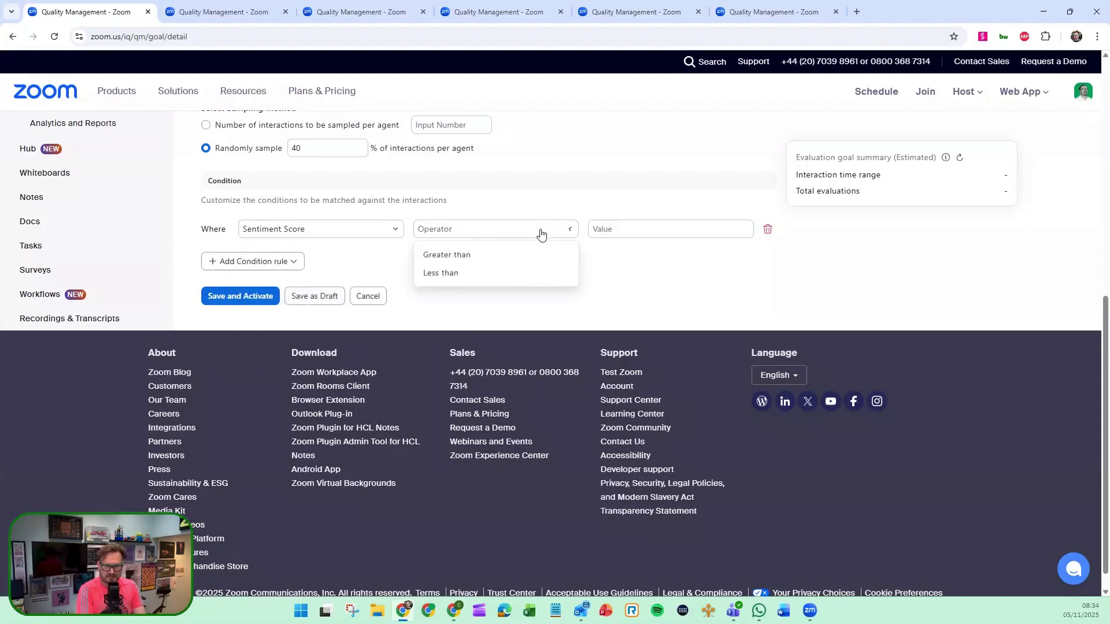
pyautogui.click(513, 256)
pyautogui.click(636, 229)
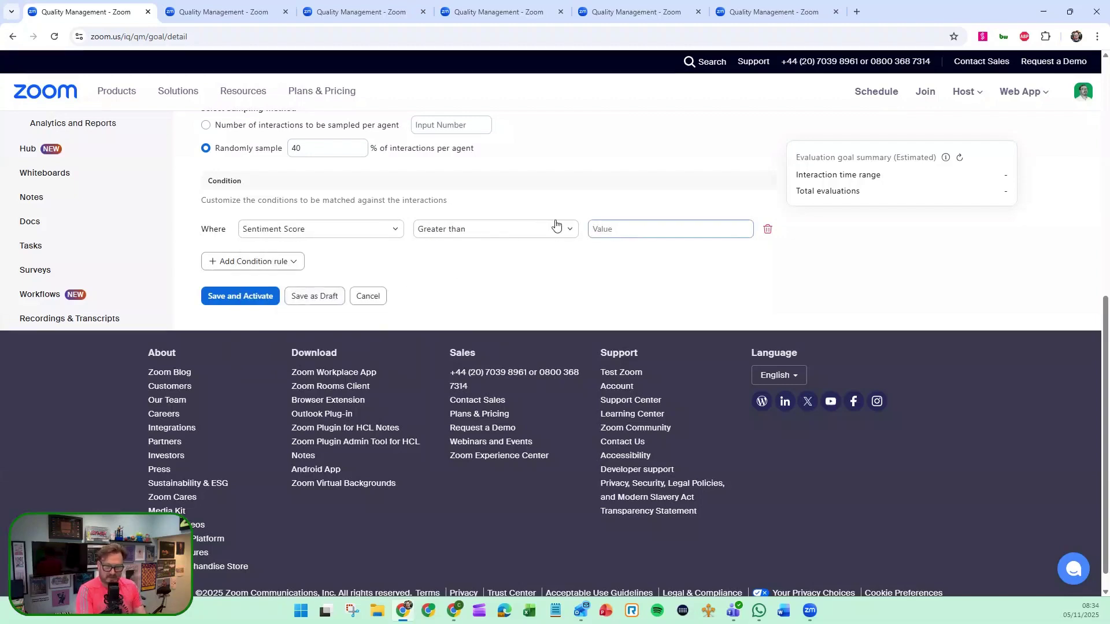
pyautogui.click(544, 229)
pyautogui.click(471, 274)
pyautogui.click(631, 225)
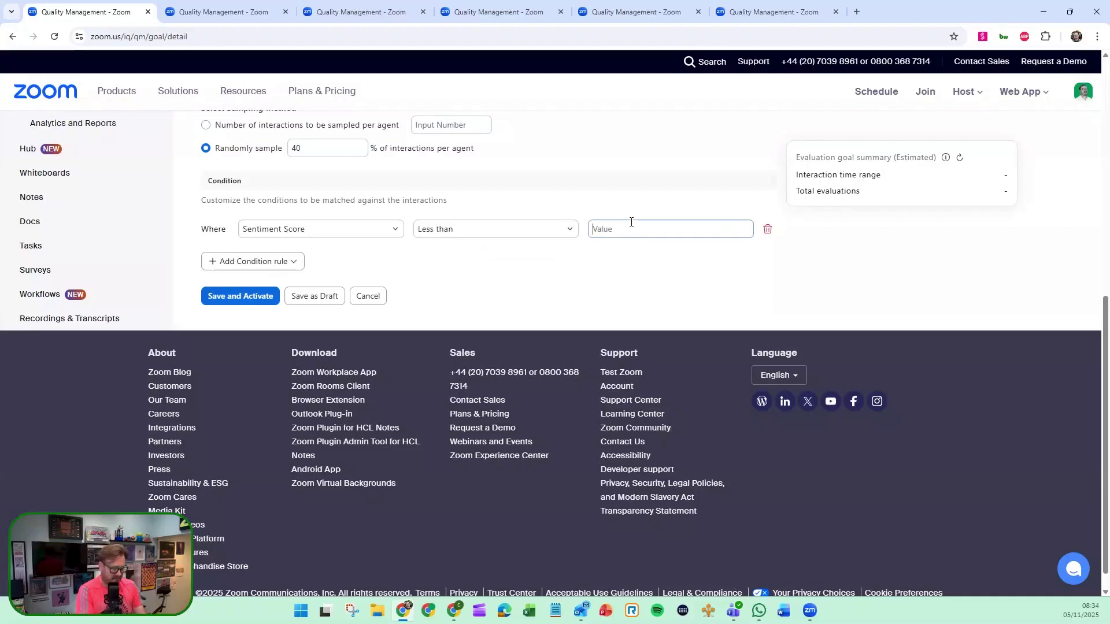
pyautogui.write('50')
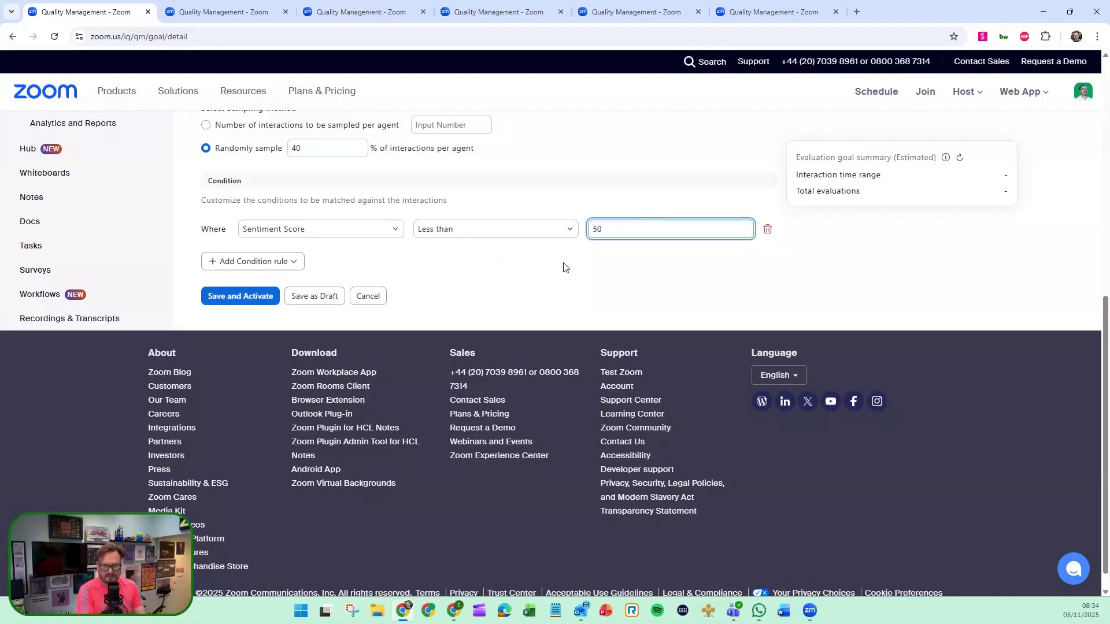
# Add an empty condition group below the sentiment rule and remove it again
pyautogui.click(287, 265)
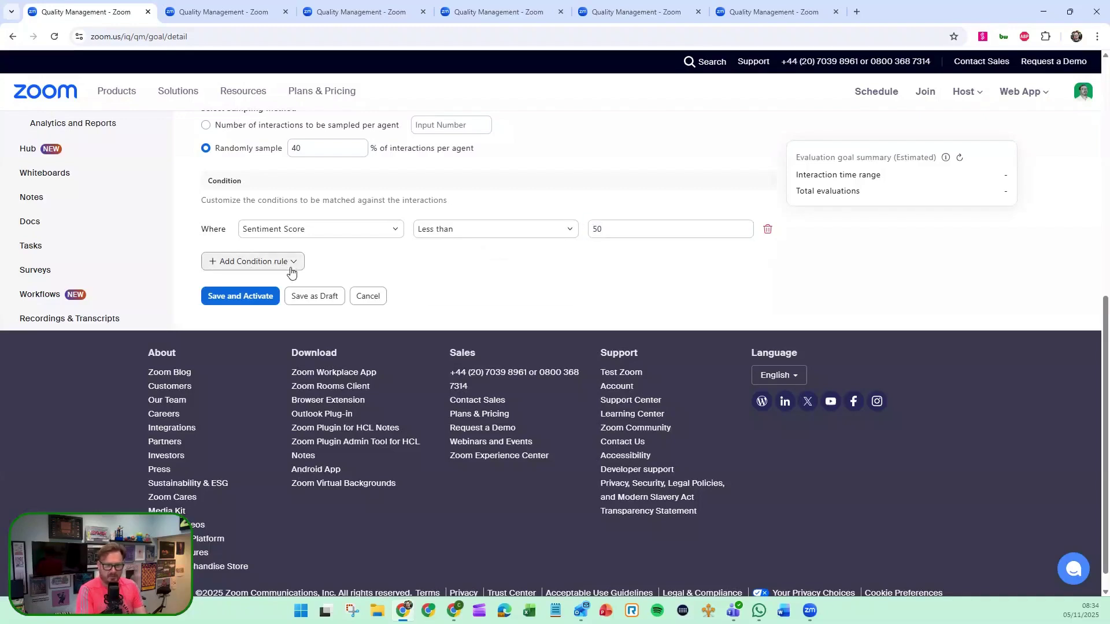
pyautogui.click(262, 306)
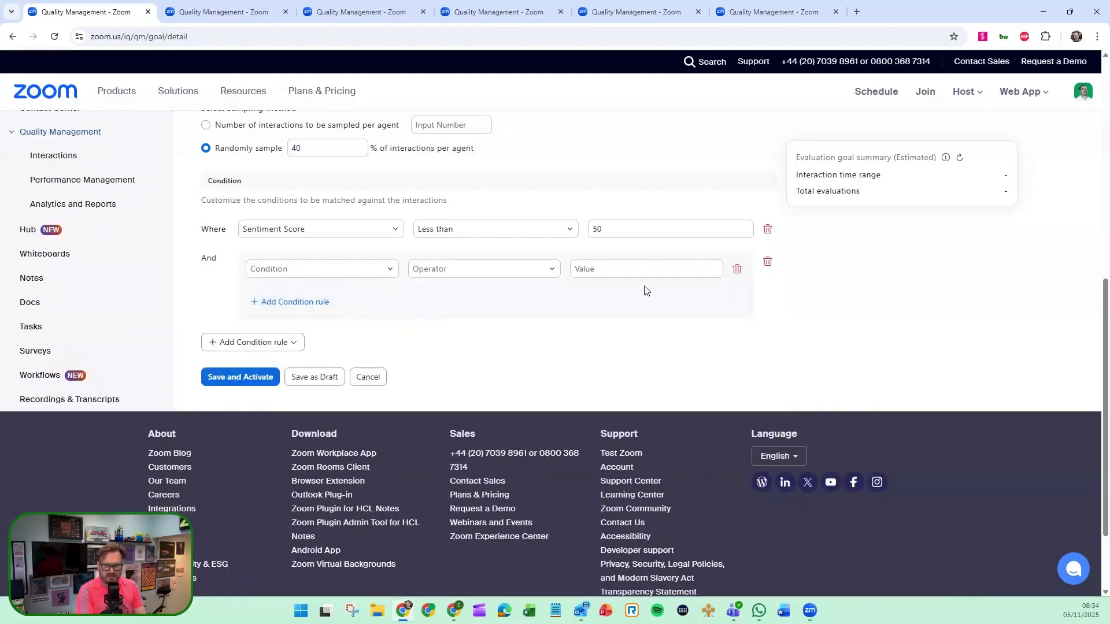
pyautogui.click(736, 270)
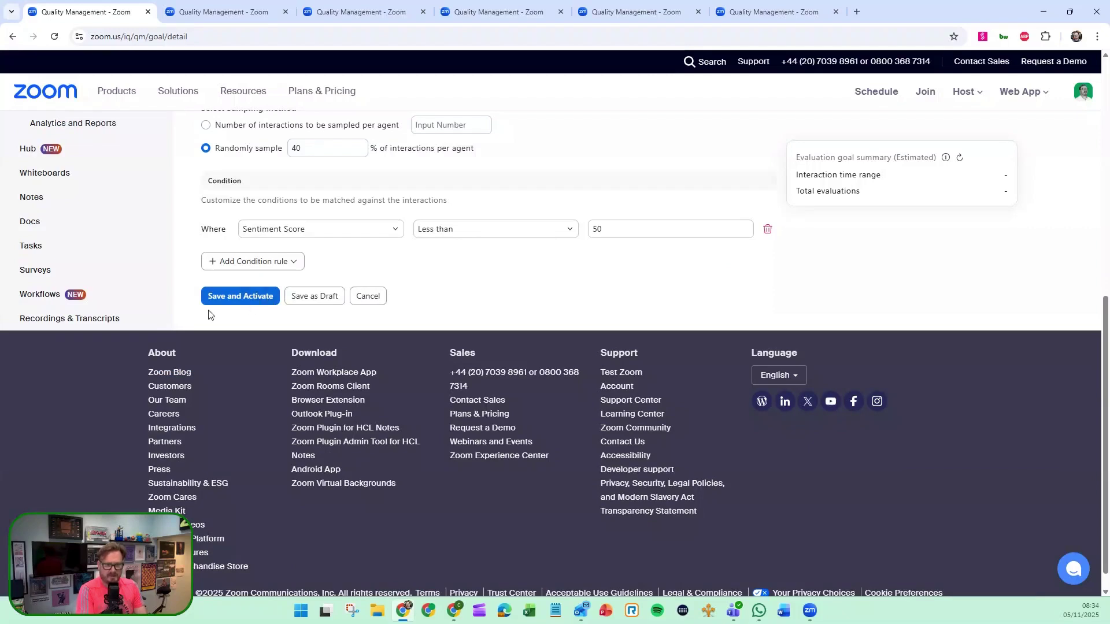
# Save and activate the Negative Interactions evaluation goal
pyautogui.click(248, 298)
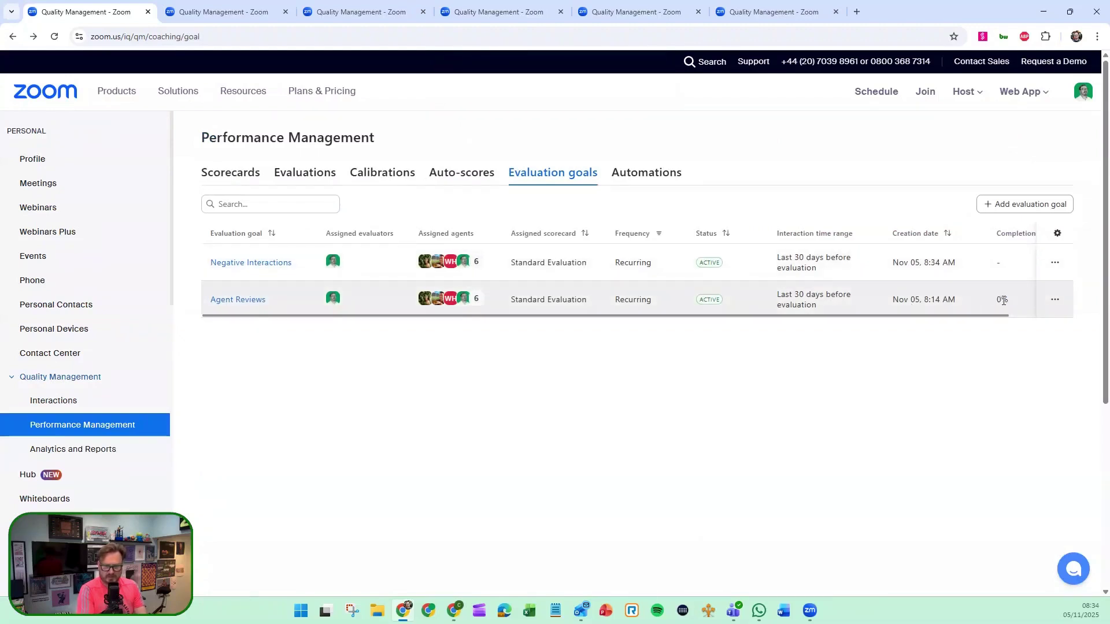
# Check the evaluations generated by the Negative Interactions goal, and list the evaluations assigned to the current evaluator
pyautogui.click(258, 264)
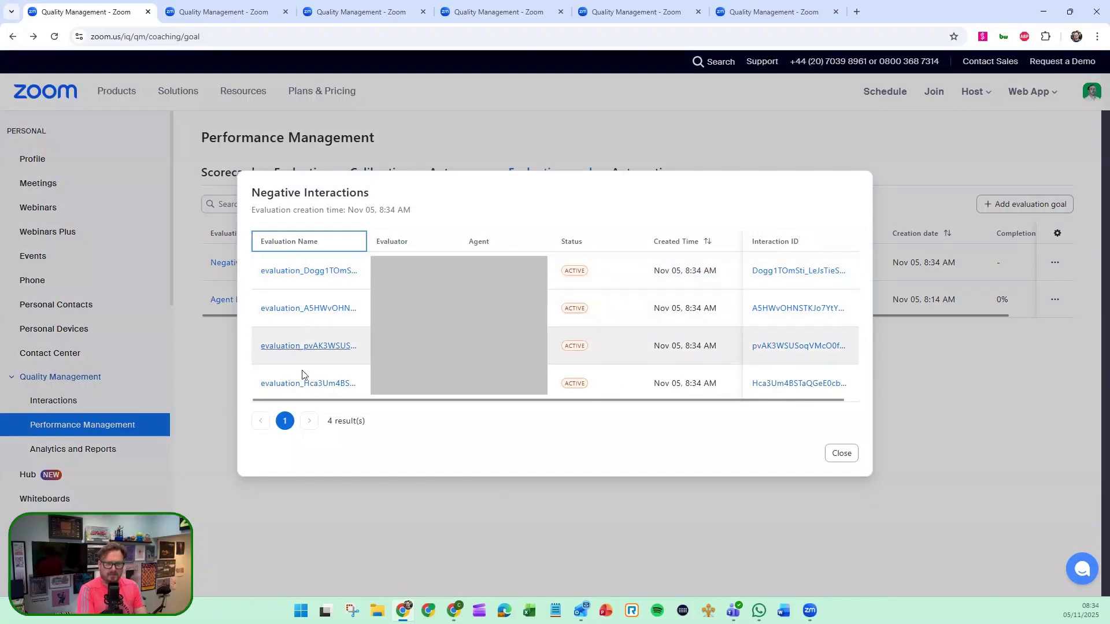
pyautogui.click(835, 452)
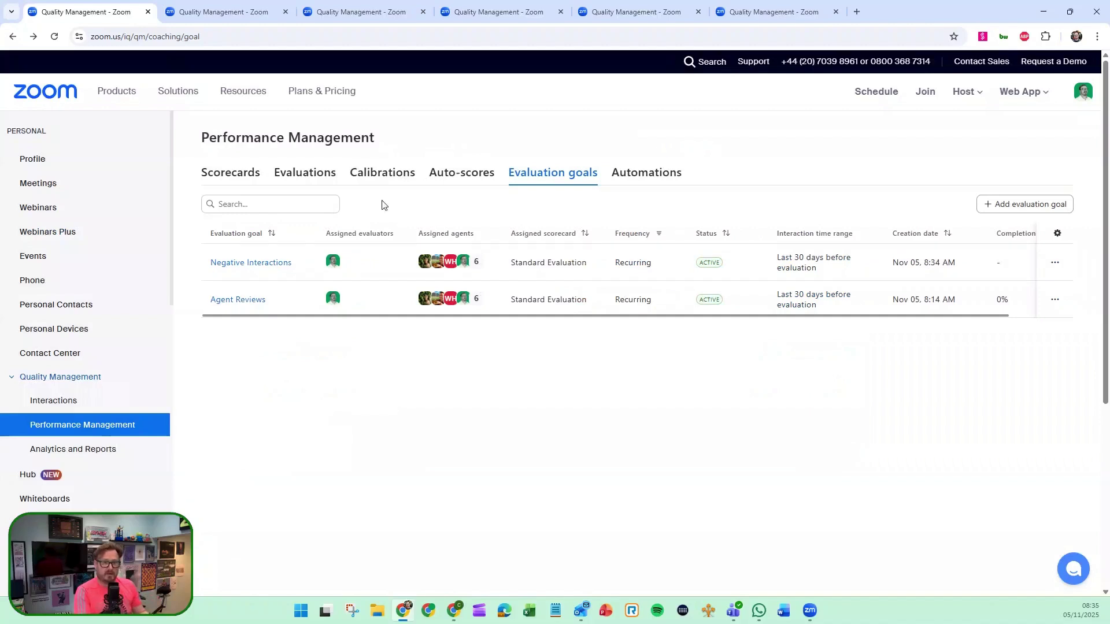
pyautogui.click(318, 182)
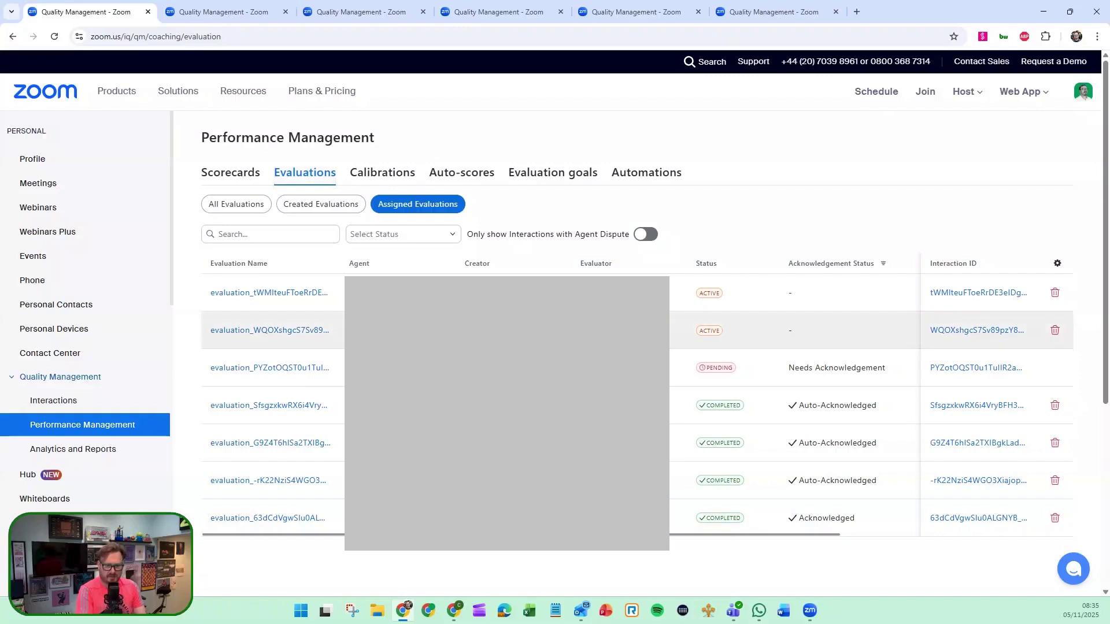
pyautogui.click(328, 206)
pyautogui.click(403, 212)
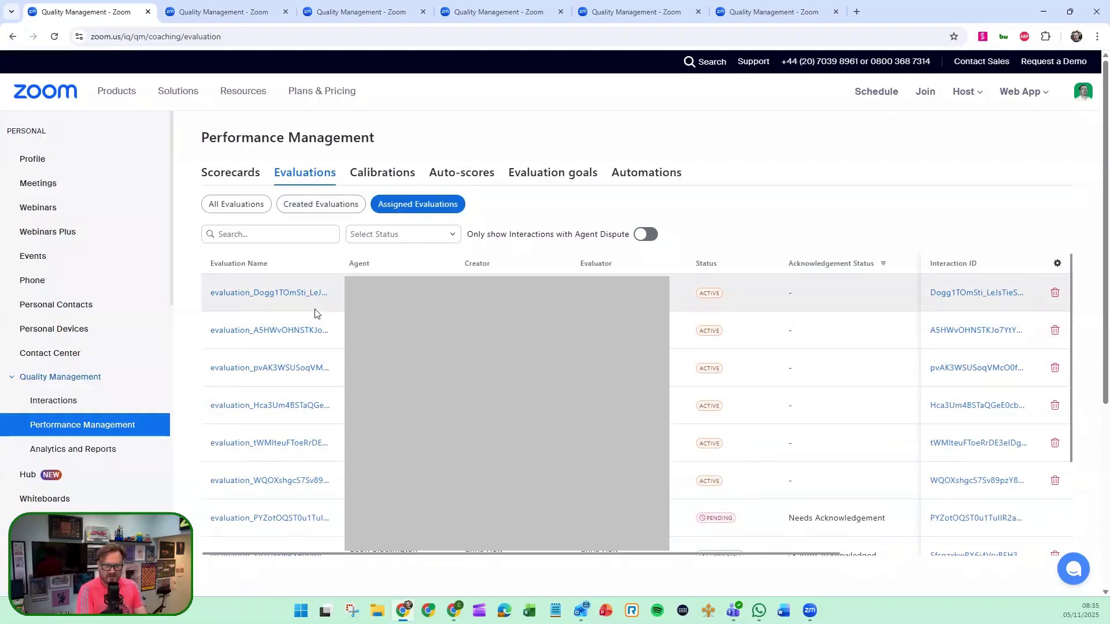
# Open the interaction behind the active evaluation starting with WQOXshgcS7Sv89 and review its transcript and sentiment graph
pyautogui.click(283, 482)
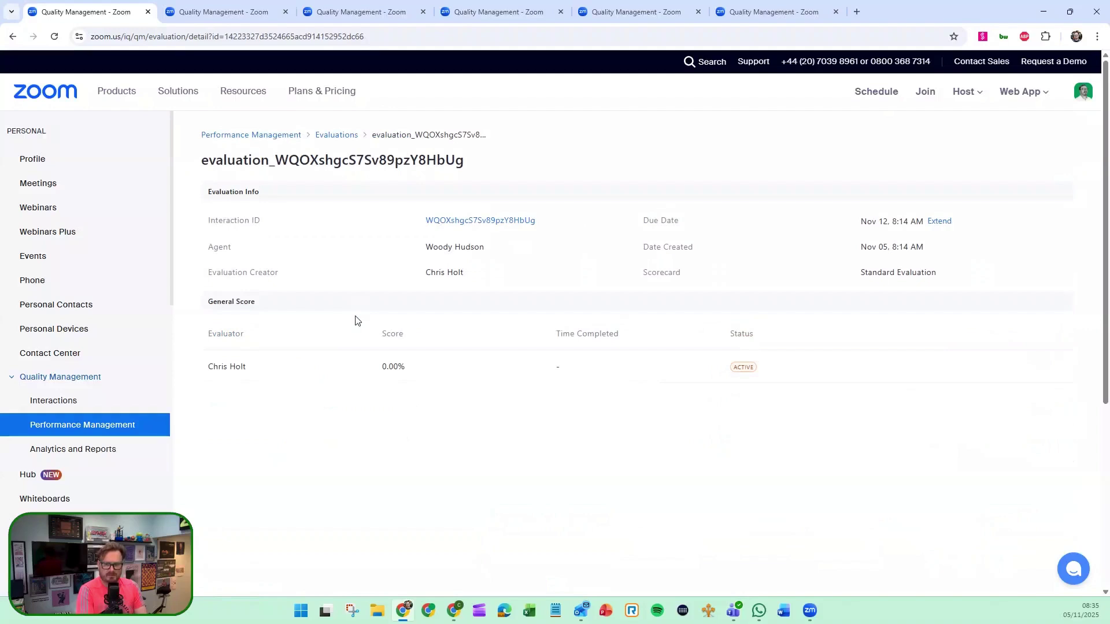
pyautogui.click(466, 221)
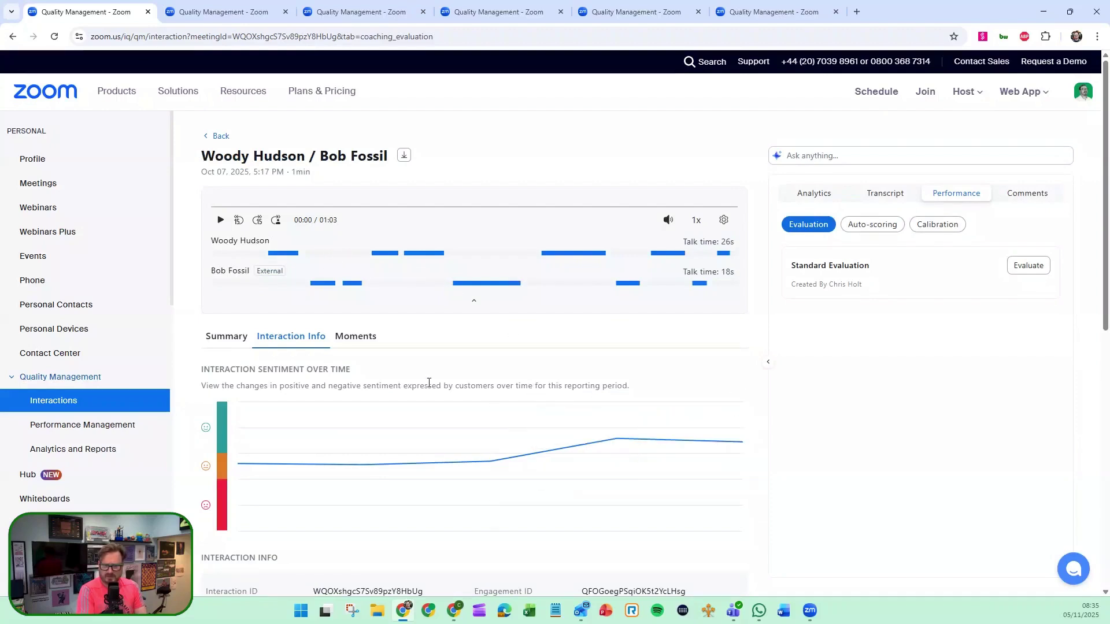
pyautogui.click(880, 199)
pyautogui.scroll(-5, 892, 368)
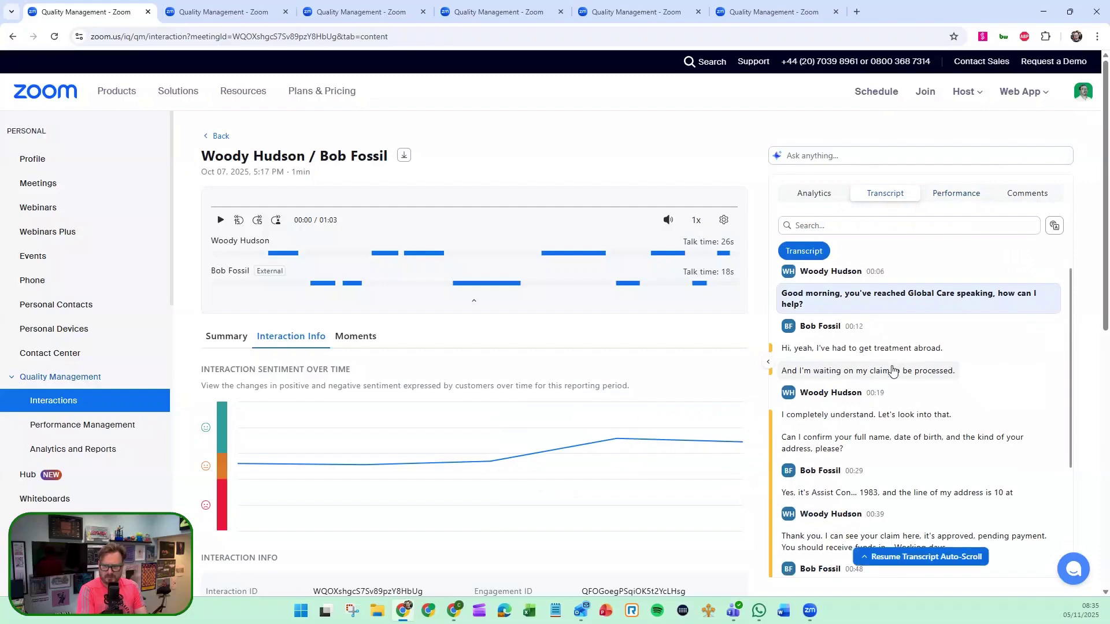
pyautogui.scroll(-3, 892, 368)
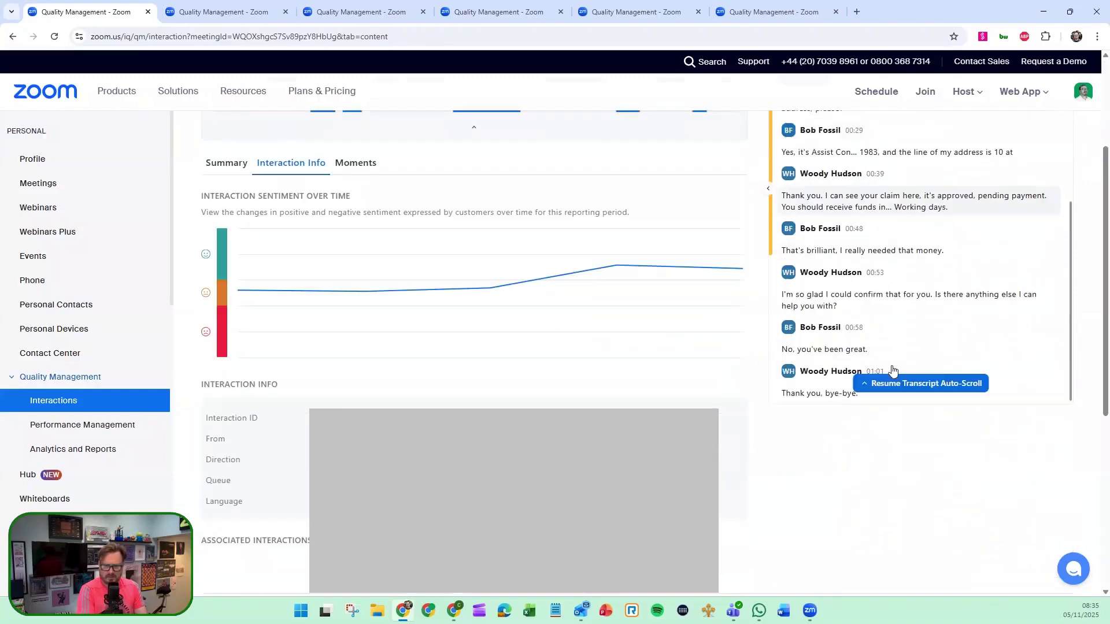
pyautogui.scroll(3, 892, 368)
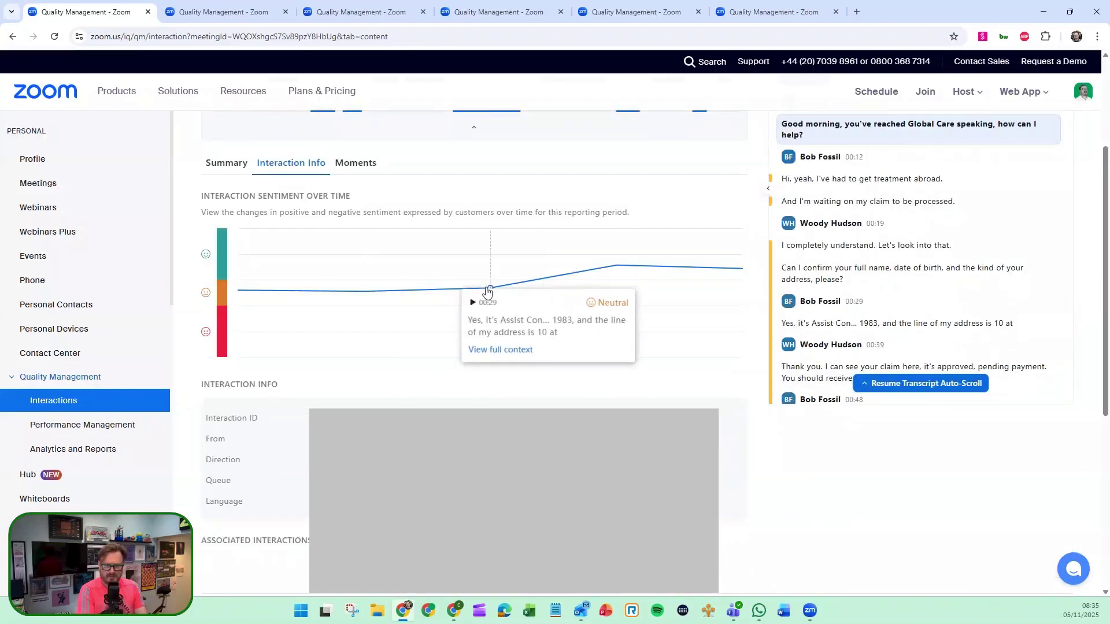
pyautogui.scroll(3, 873, 281)
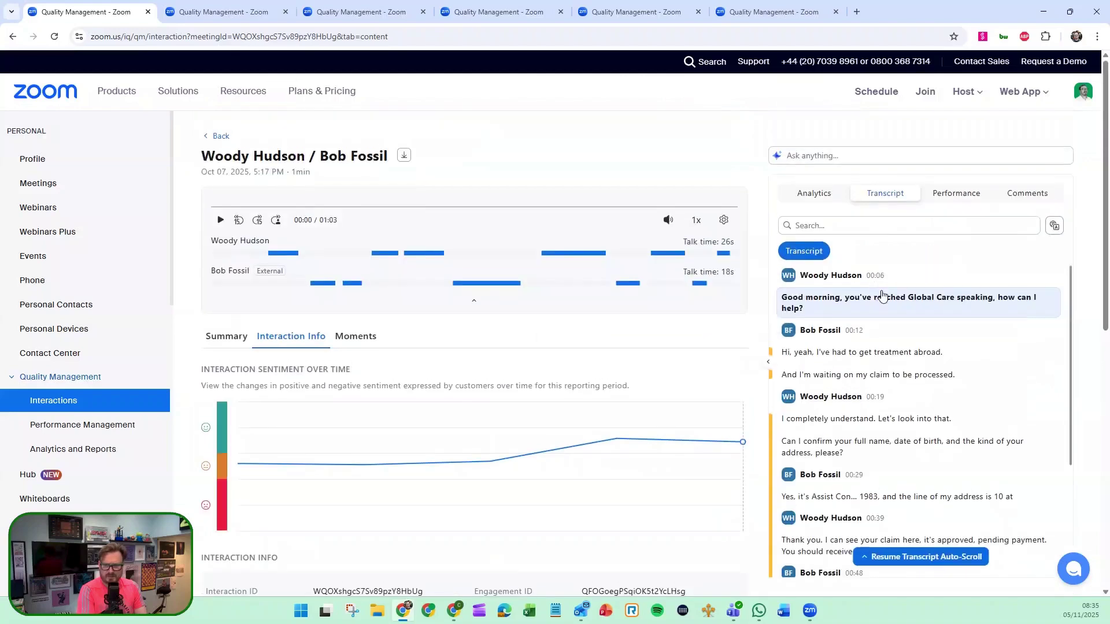
# Start the Standard Evaluation and answer the Greeting questions: positive call Yes, effective questioning Yes, key reason New Sale
pyautogui.click(951, 200)
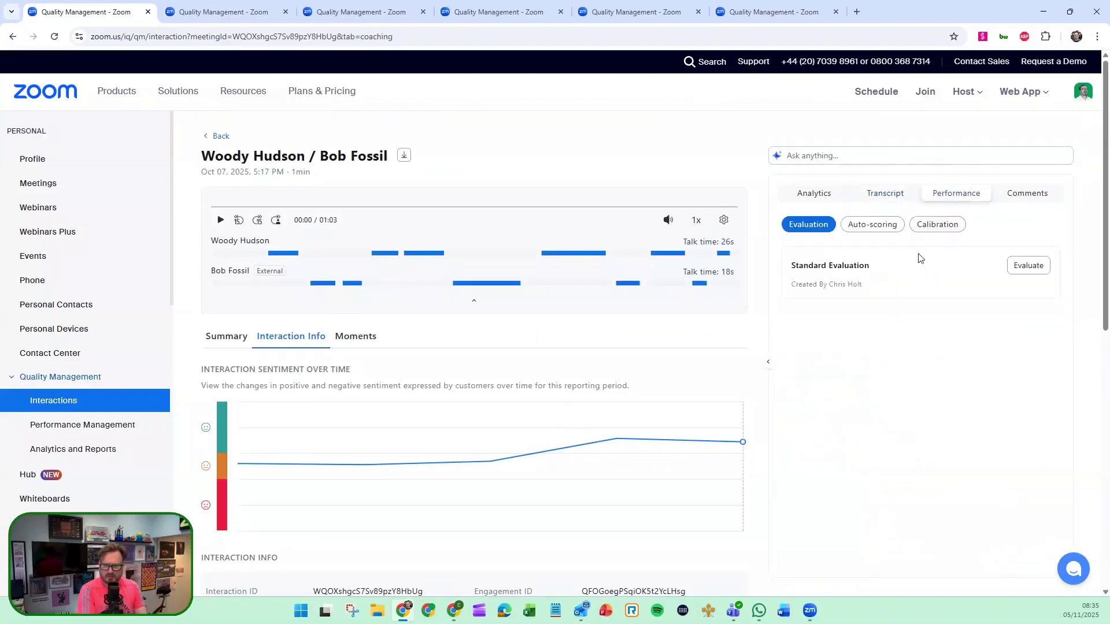
pyautogui.click(1035, 267)
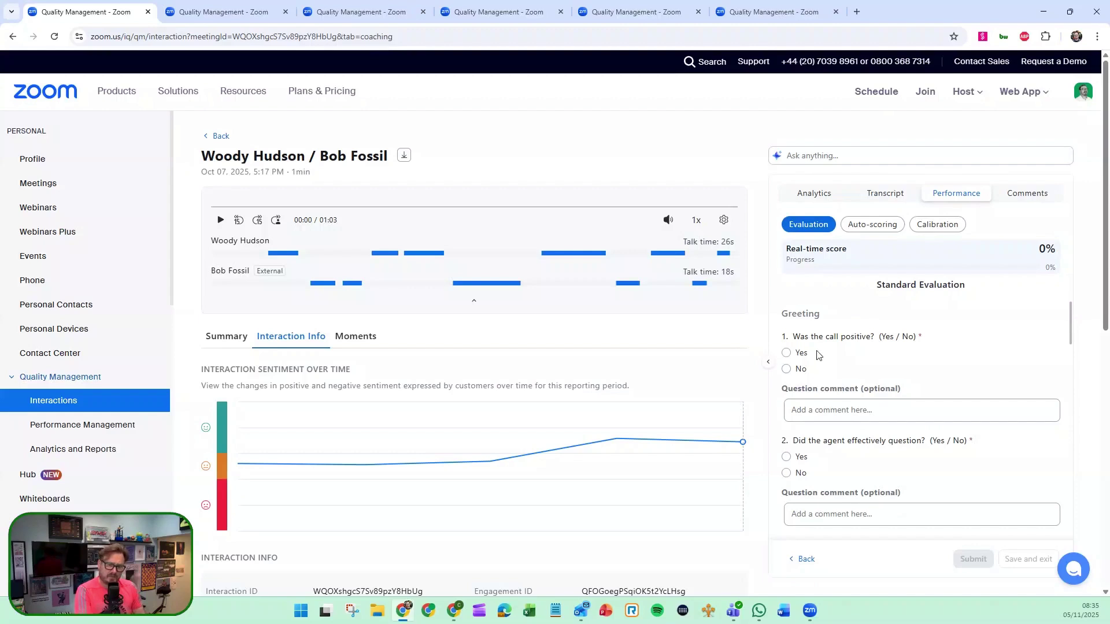
pyautogui.click(786, 353)
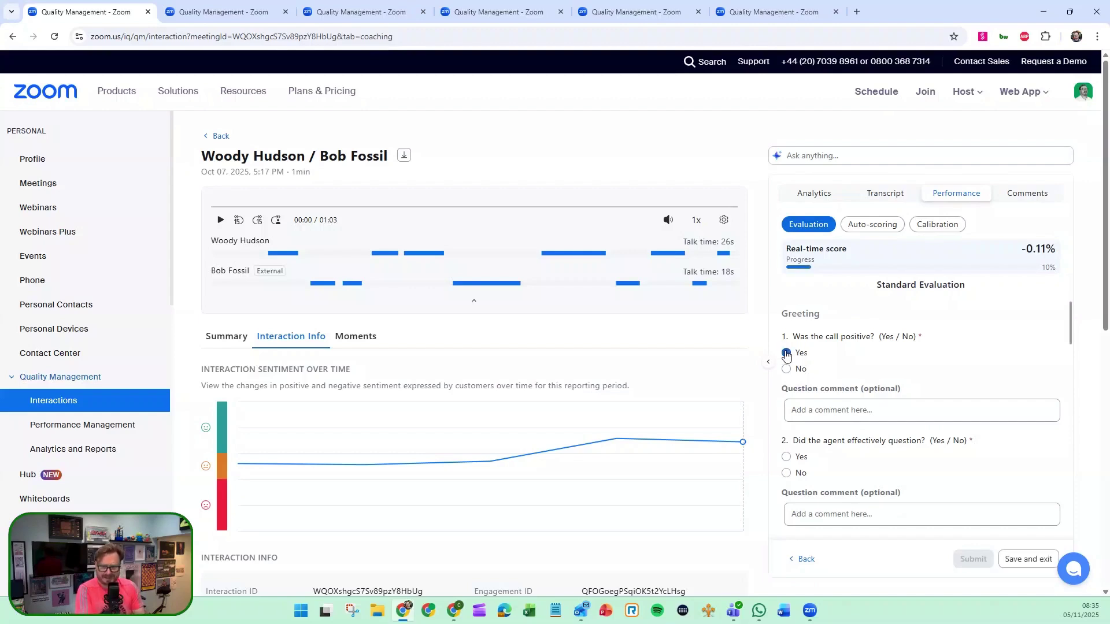
pyautogui.scroll(-1, 830, 368)
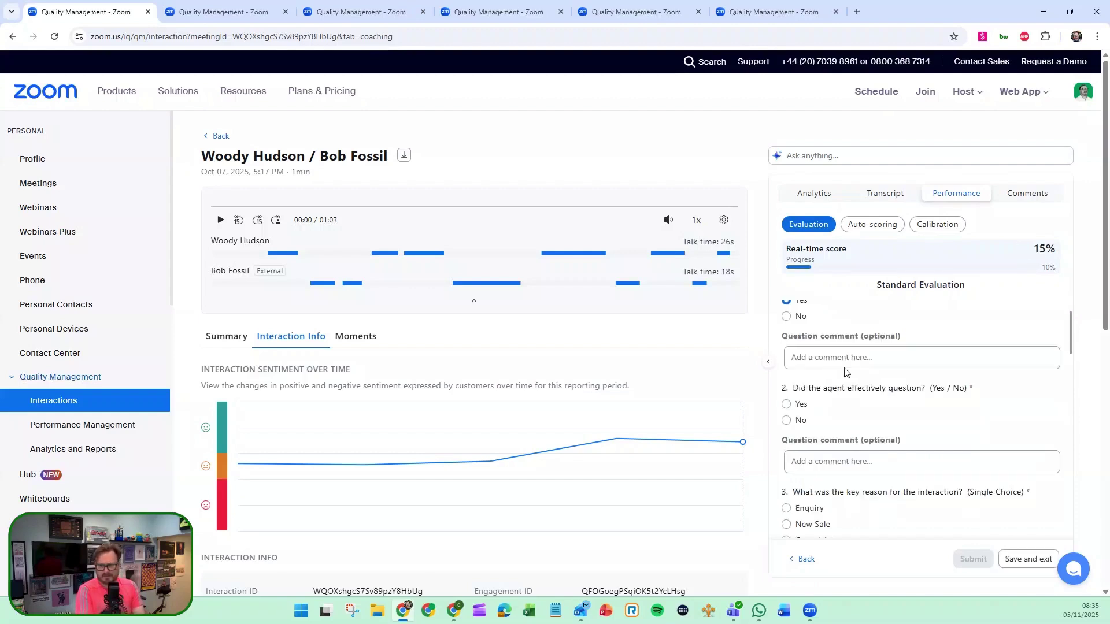
pyautogui.scroll(-1, 830, 368)
pyautogui.click(791, 342)
pyautogui.click(786, 461)
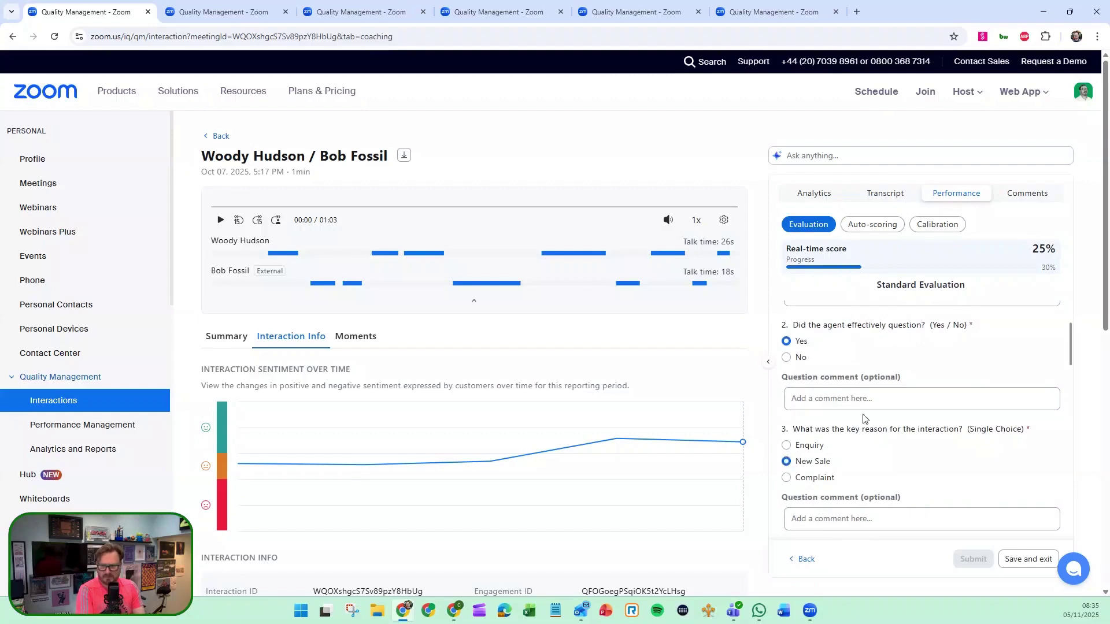
# In the customer details section, answer Yes to the first question and No to correct capture of DOB and of address and contact details
pyautogui.scroll(-3, 789, 457)
pyautogui.click(787, 443)
pyautogui.scroll(-3, 830, 436)
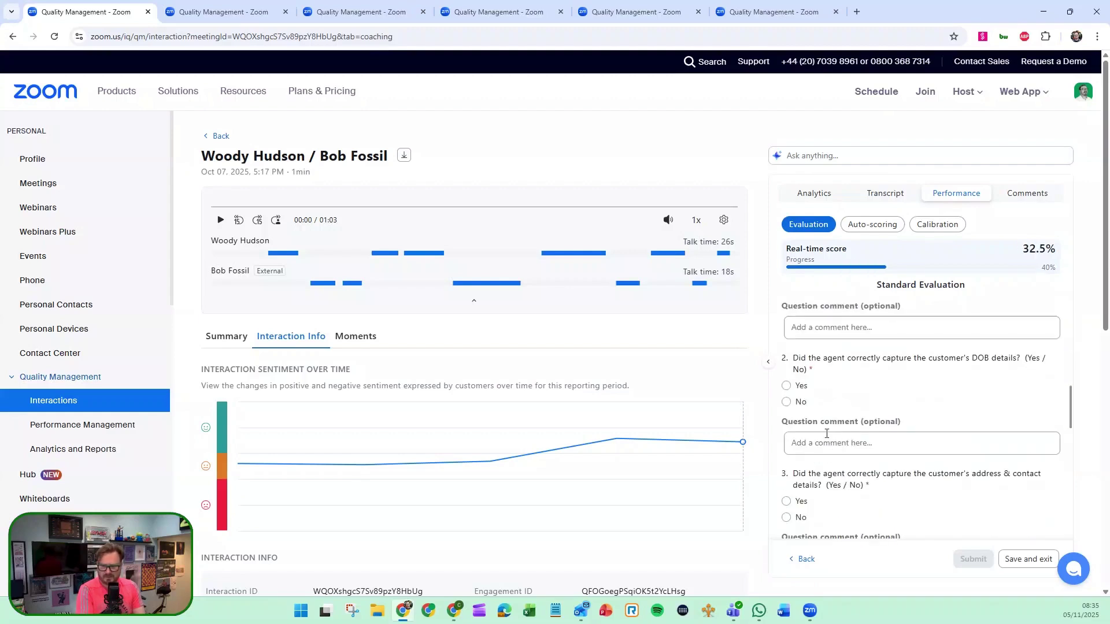
pyautogui.click(789, 407)
pyautogui.scroll(-1, 789, 461)
pyautogui.click(787, 461)
# Answer Yes to the Compliance question about advising that calls are recorded and Yes to the agent showing empathy
pyautogui.scroll(-3, 810, 439)
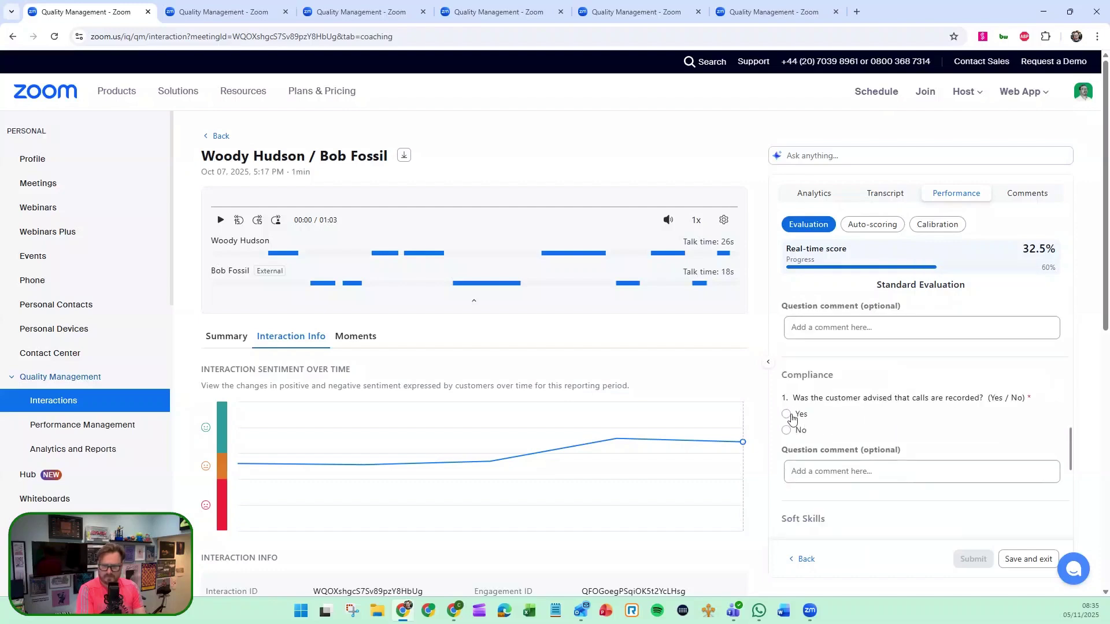
pyautogui.click(855, 416)
pyautogui.scroll(-2, 796, 453)
pyautogui.click(788, 443)
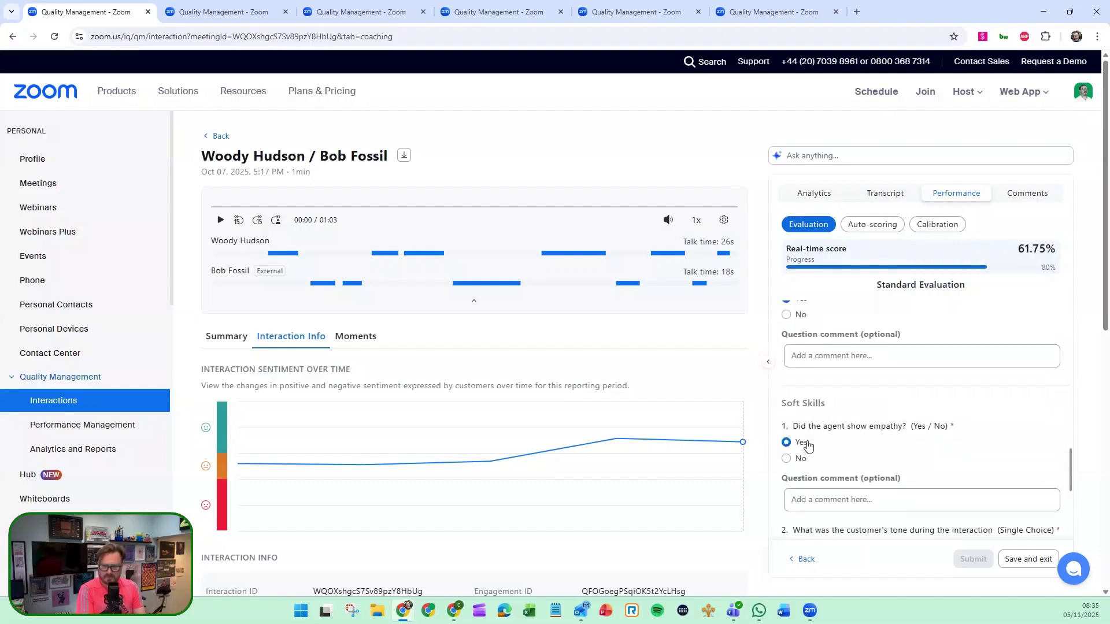
# Set the customer's tone to Positive and answer Yes to whether the agent displayed any negative sentiment
pyautogui.scroll(-3, 815, 441)
pyautogui.click(787, 390)
pyautogui.scroll(-1, 825, 410)
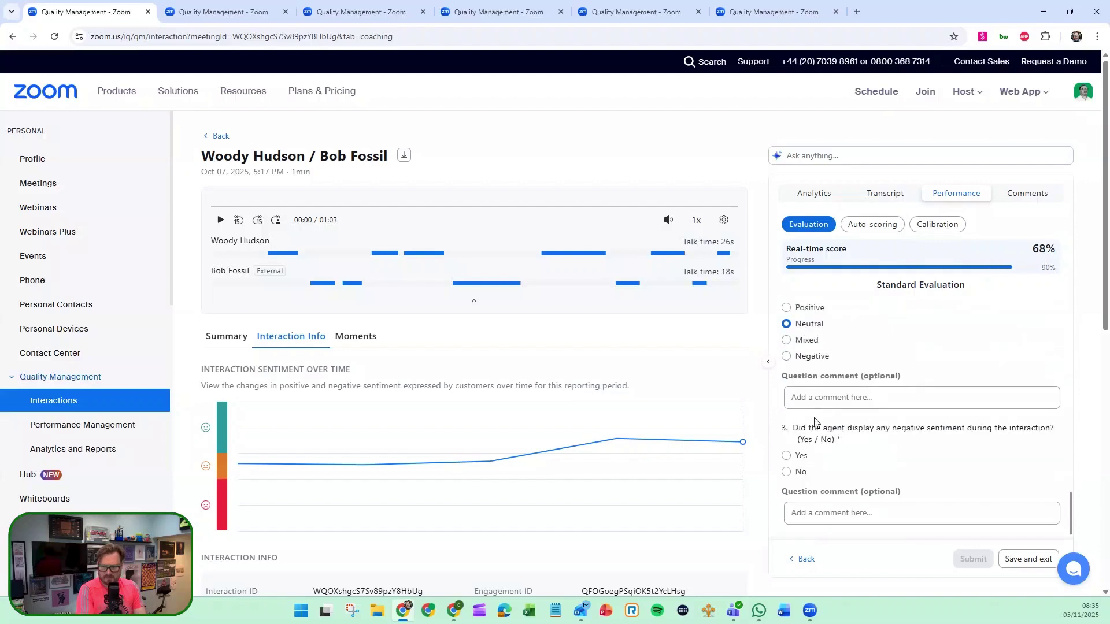
pyautogui.click(787, 456)
pyautogui.click(788, 309)
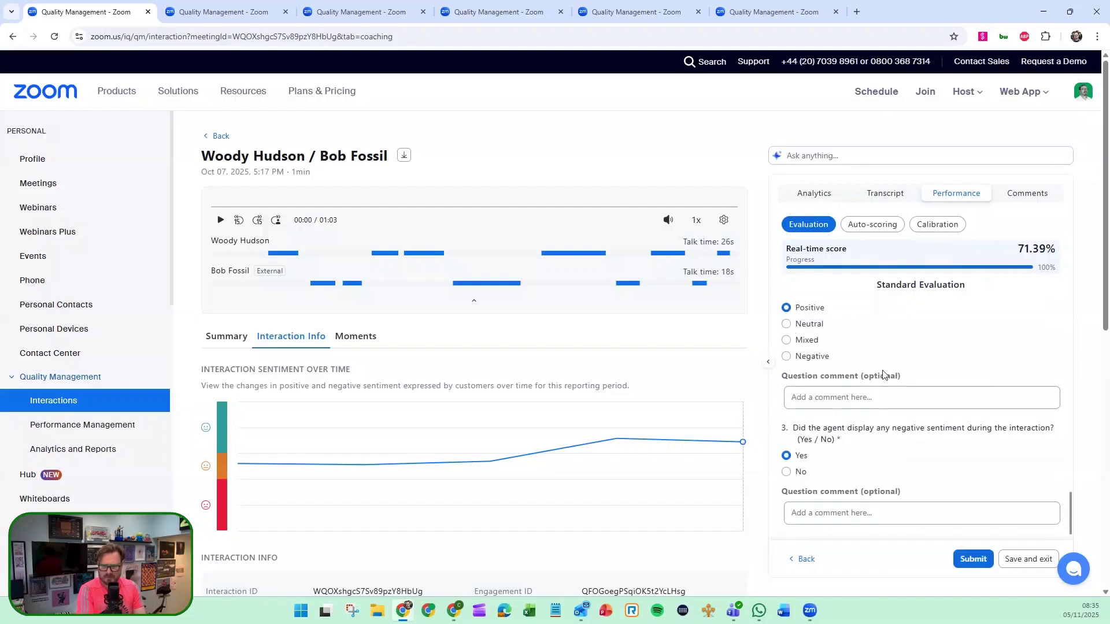
# Submit the completed Standard Evaluation score for the interaction and confirm the submission
pyautogui.scroll(-3, 825, 349)
pyautogui.scroll(1, 866, 349)
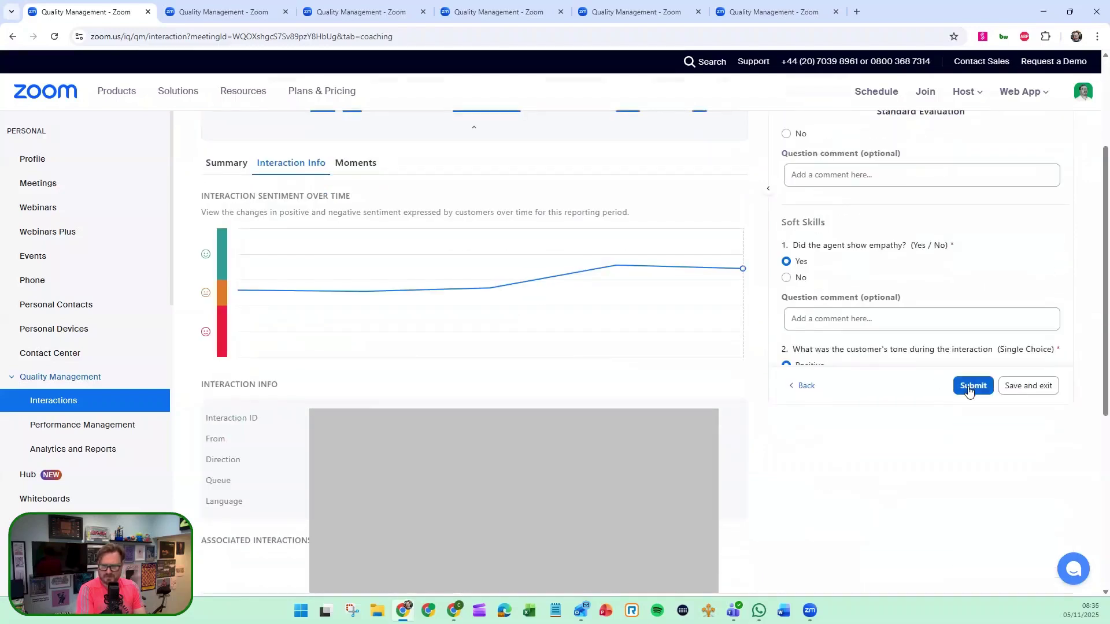
pyautogui.click(973, 386)
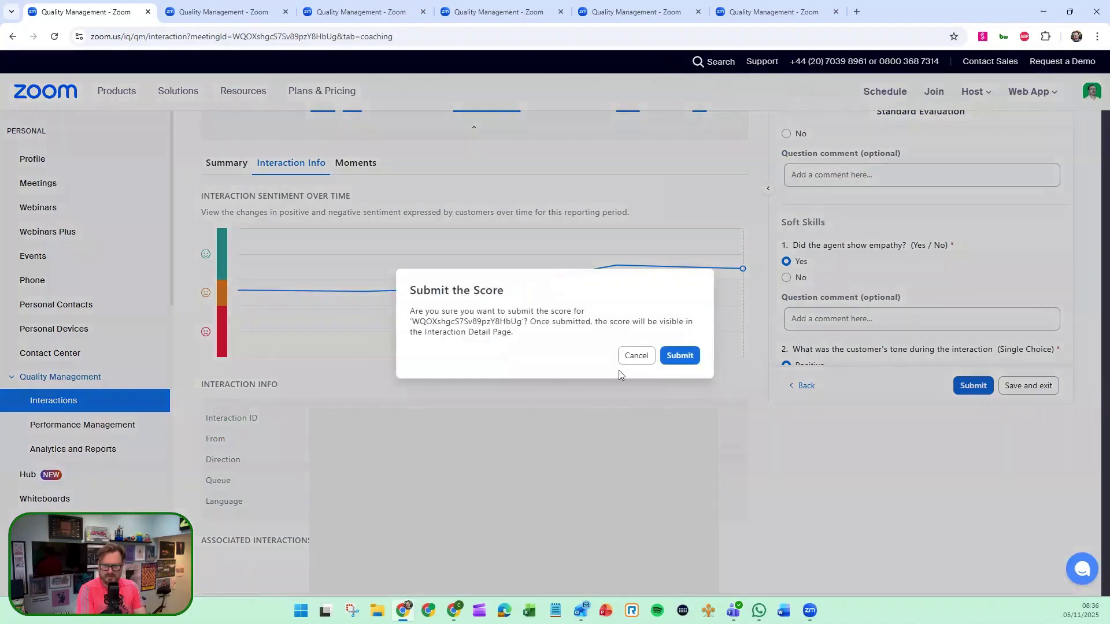
pyautogui.click(685, 360)
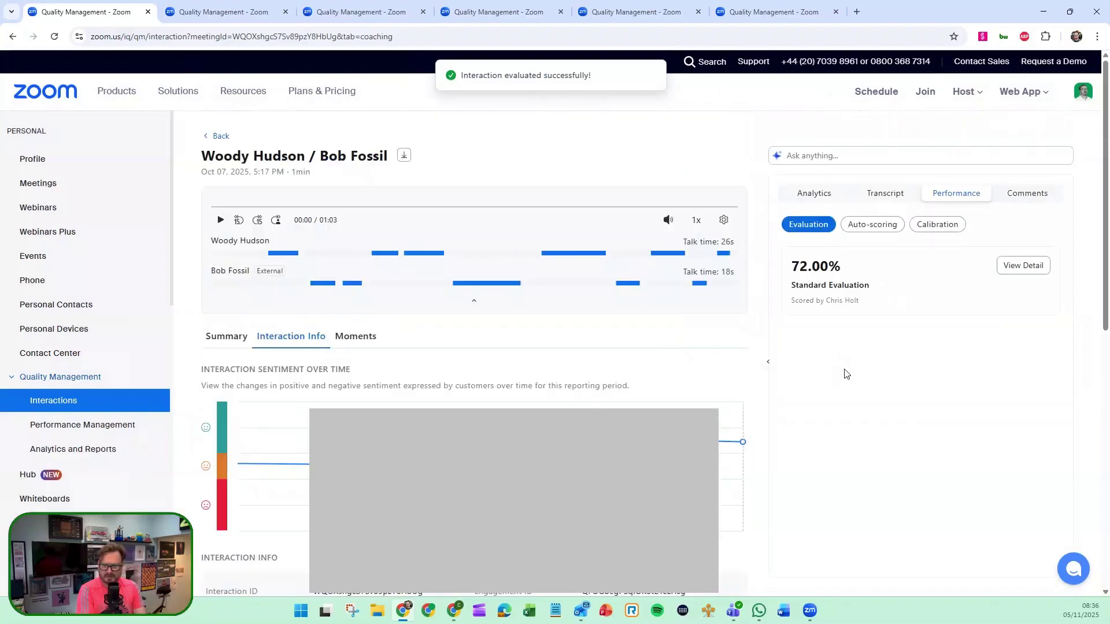
# Open the Automated Scoring details, review the Greeting justifications, and expand the transcript source for the customer loyalty question
pyautogui.click(875, 225)
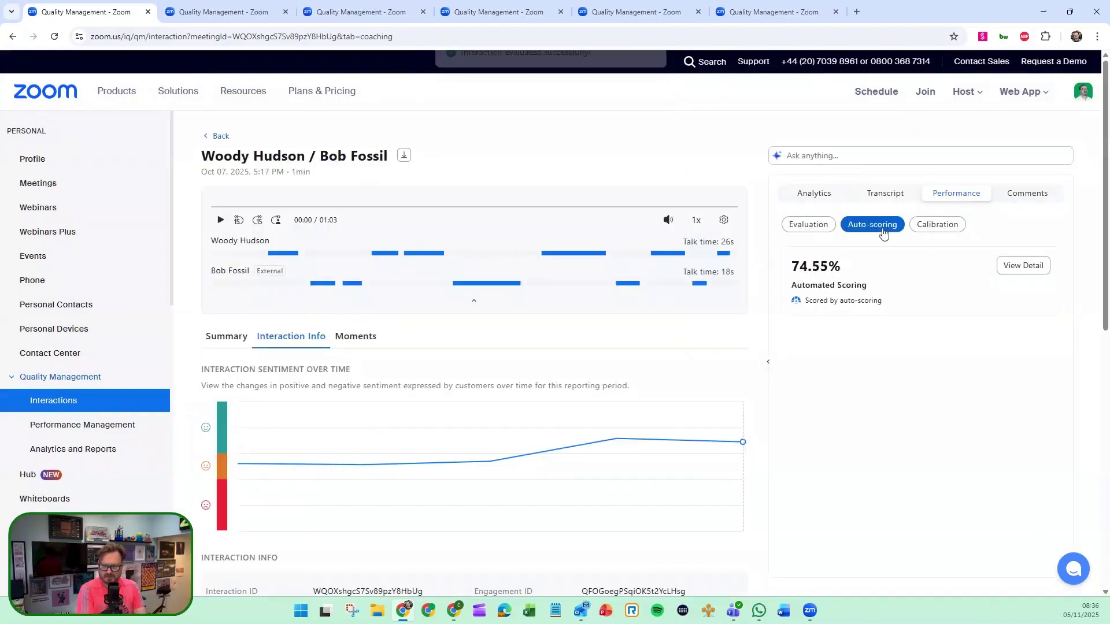
pyautogui.click(1035, 269)
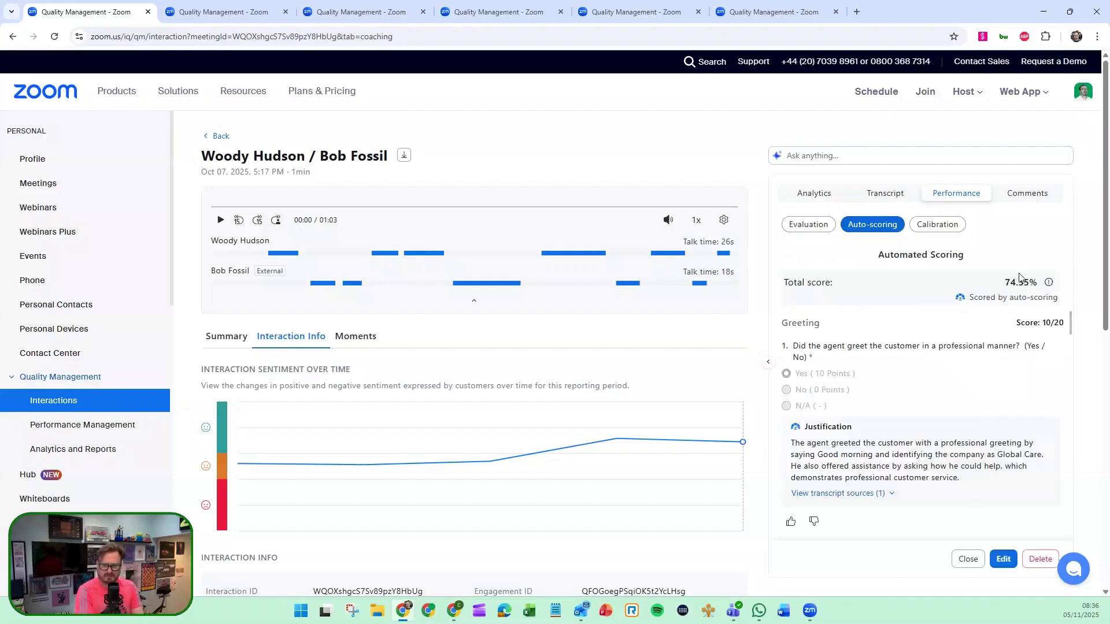
pyautogui.scroll(-2, 887, 354)
pyautogui.scroll(-3, 887, 355)
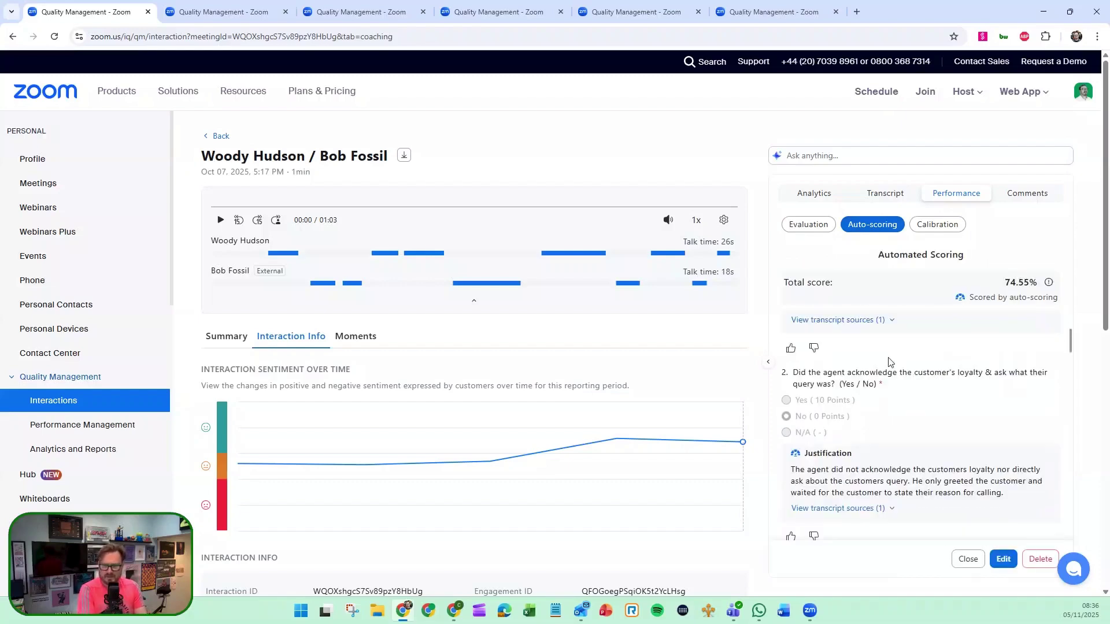
pyautogui.scroll(3, 887, 361)
pyautogui.scroll(2, 888, 364)
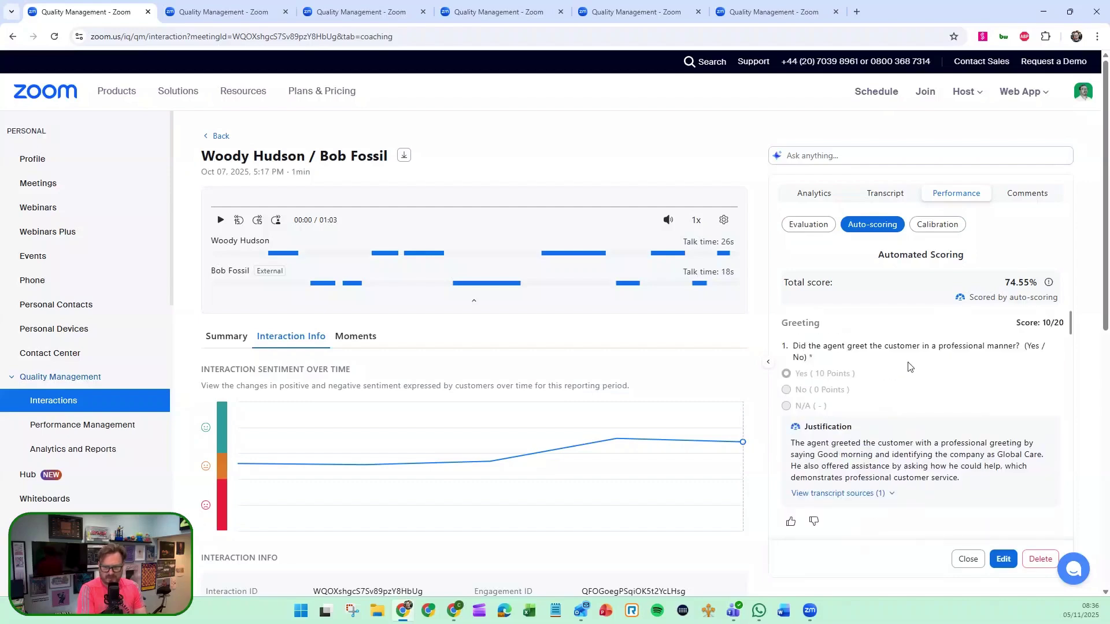
pyautogui.scroll(-5, 845, 425)
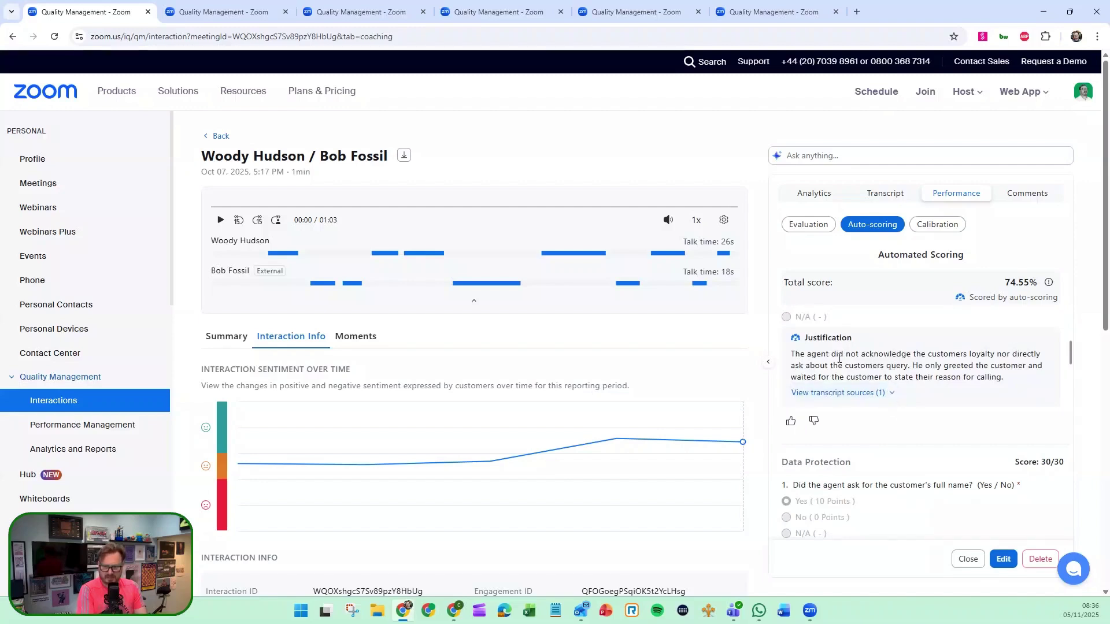
pyautogui.scroll(1, 868, 369)
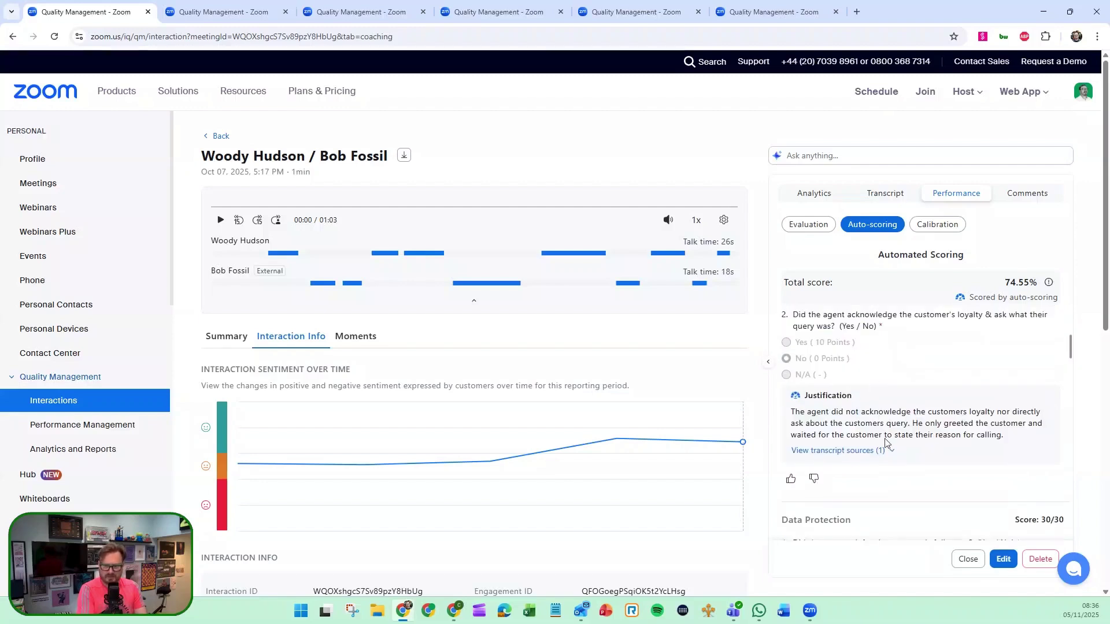
pyautogui.click(885, 453)
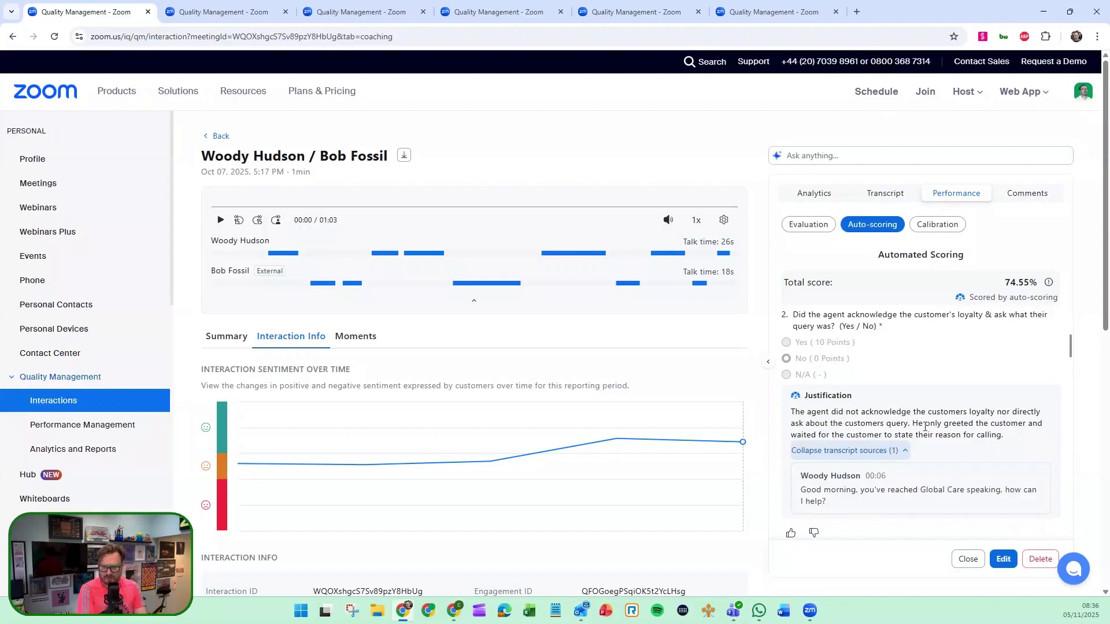
# Review the automated justifications for Data Protection and call sentiment, and return to the evaluation's details page
pyautogui.scroll(-3, 932, 437)
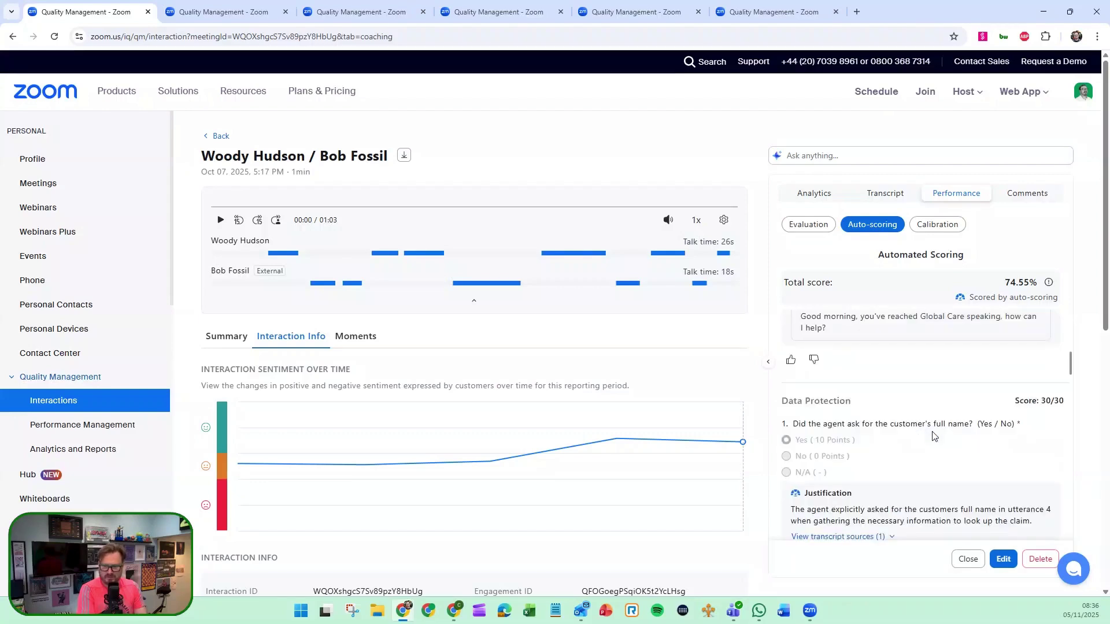
pyautogui.scroll(-3, 933, 437)
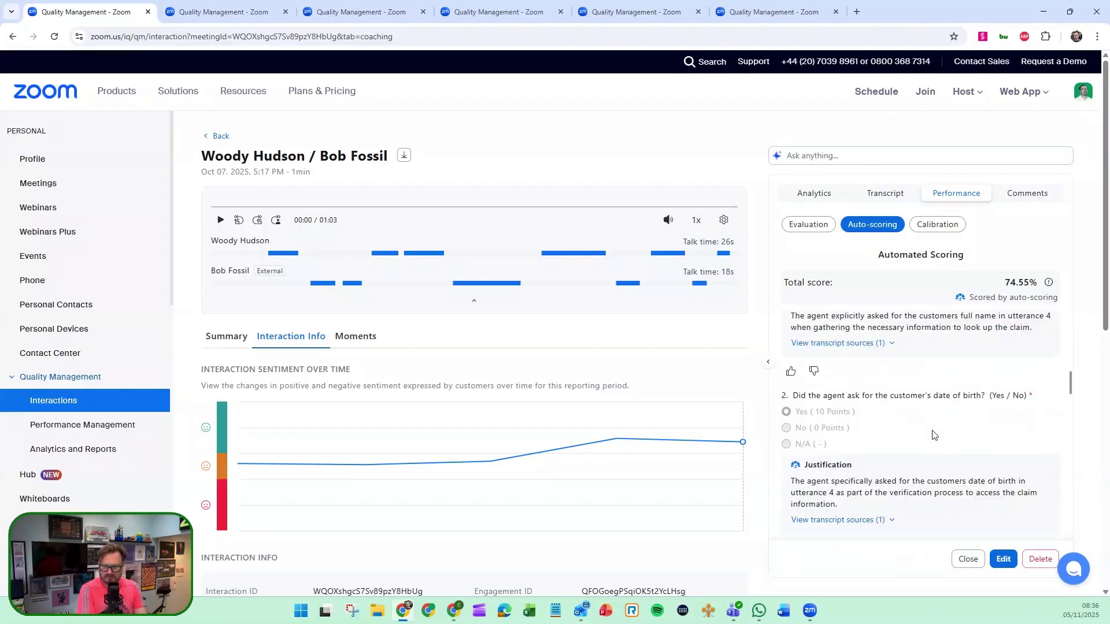
pyautogui.scroll(-3, 931, 382)
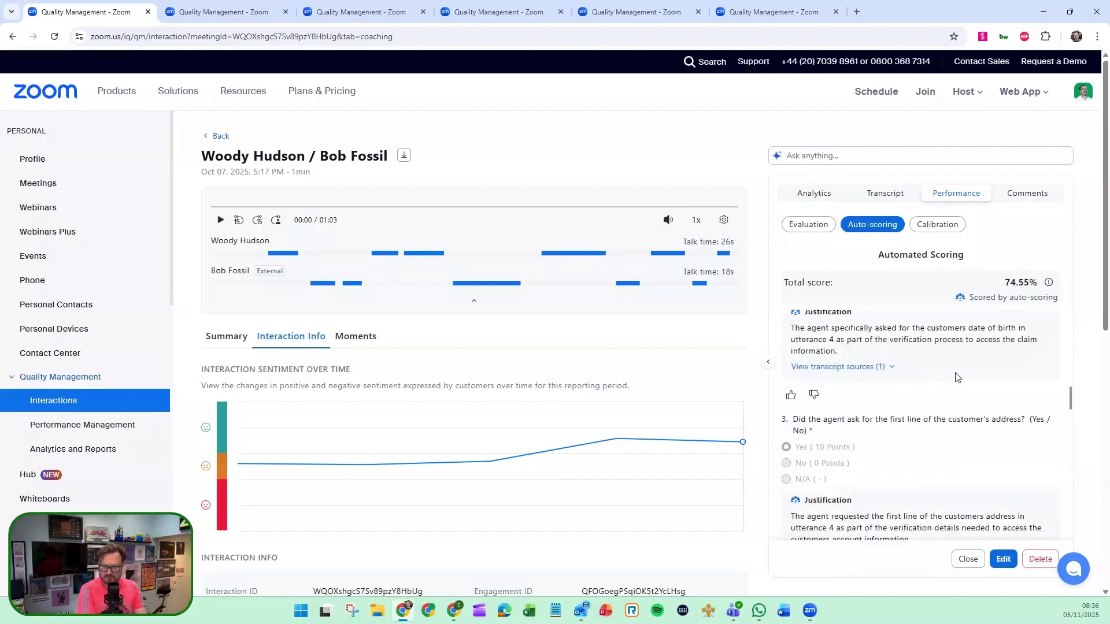
pyautogui.scroll(-5, 955, 377)
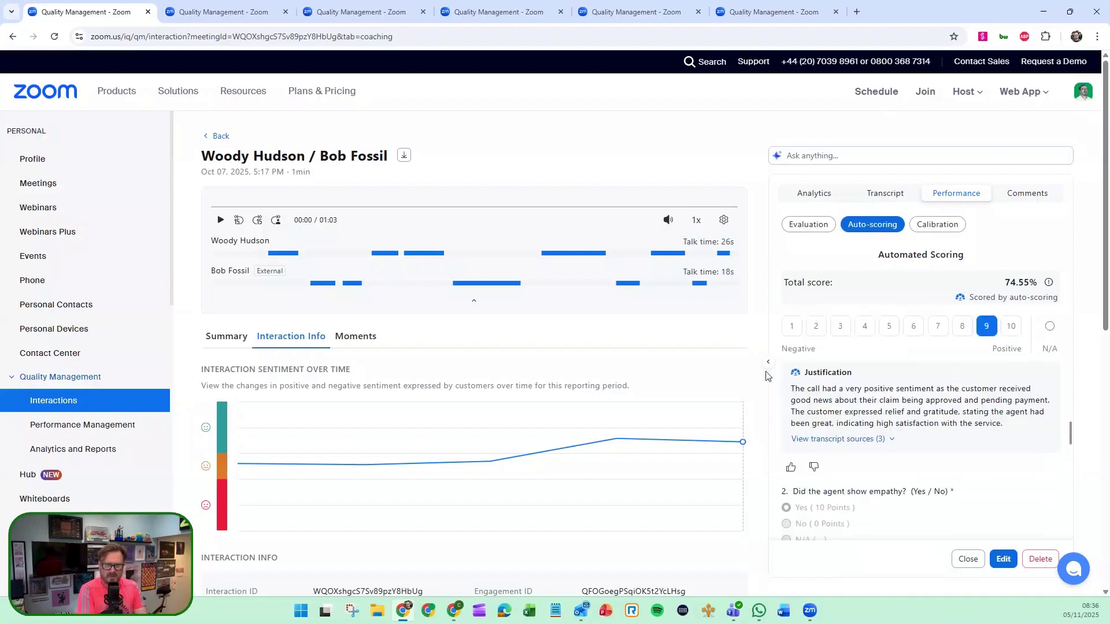
pyautogui.click(223, 137)
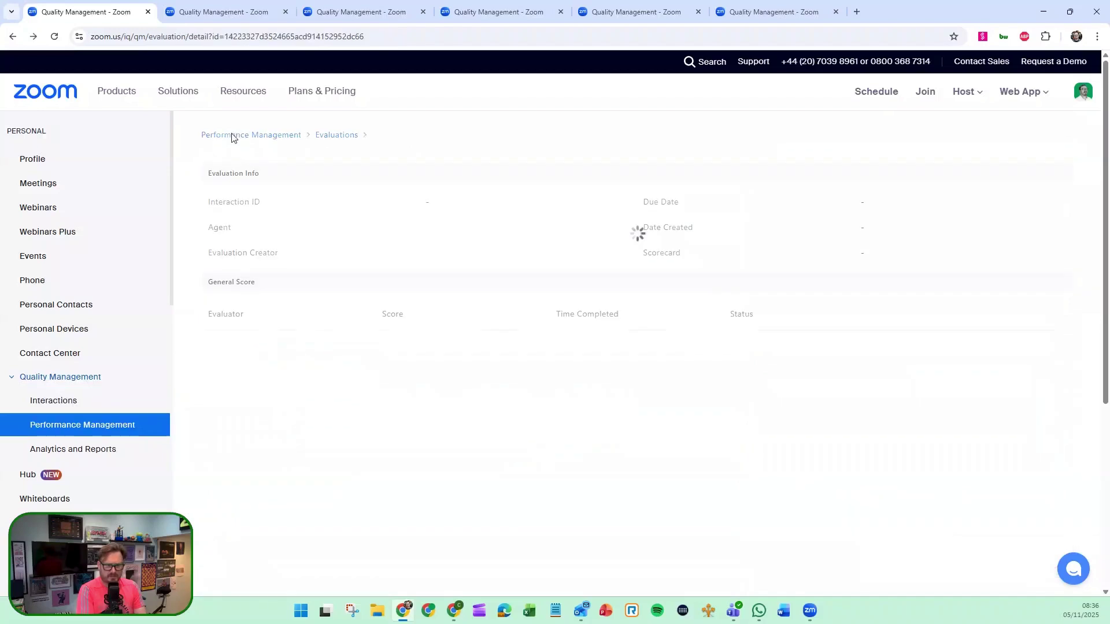
# Return to the assigned evaluations, open the first active evaluation in the list, and open its linked interaction
pyautogui.click(331, 136)
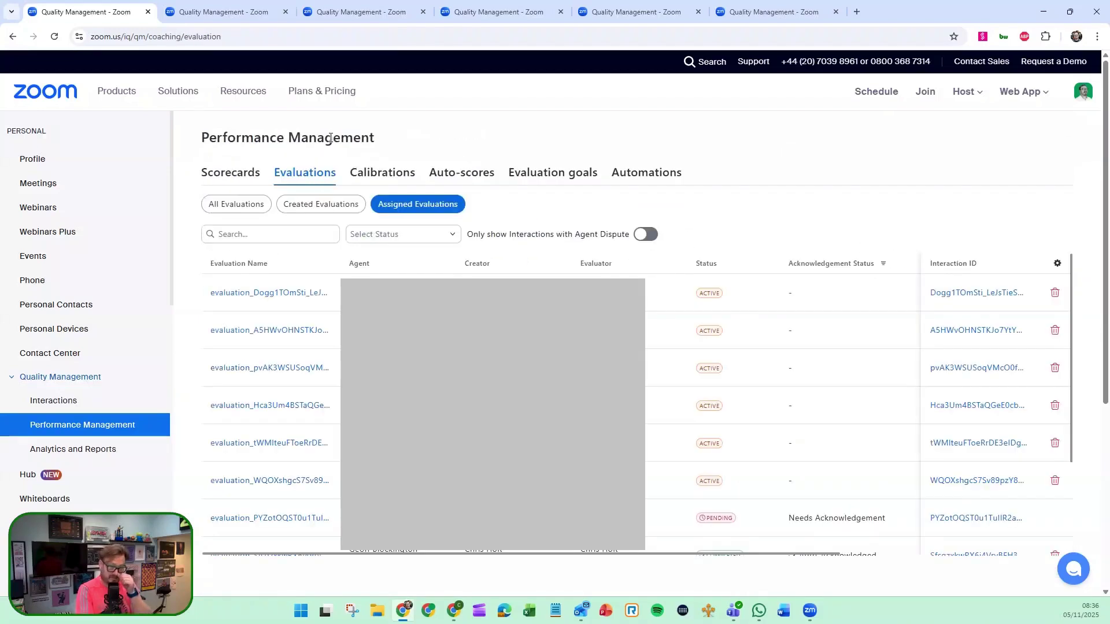
pyautogui.click(294, 292)
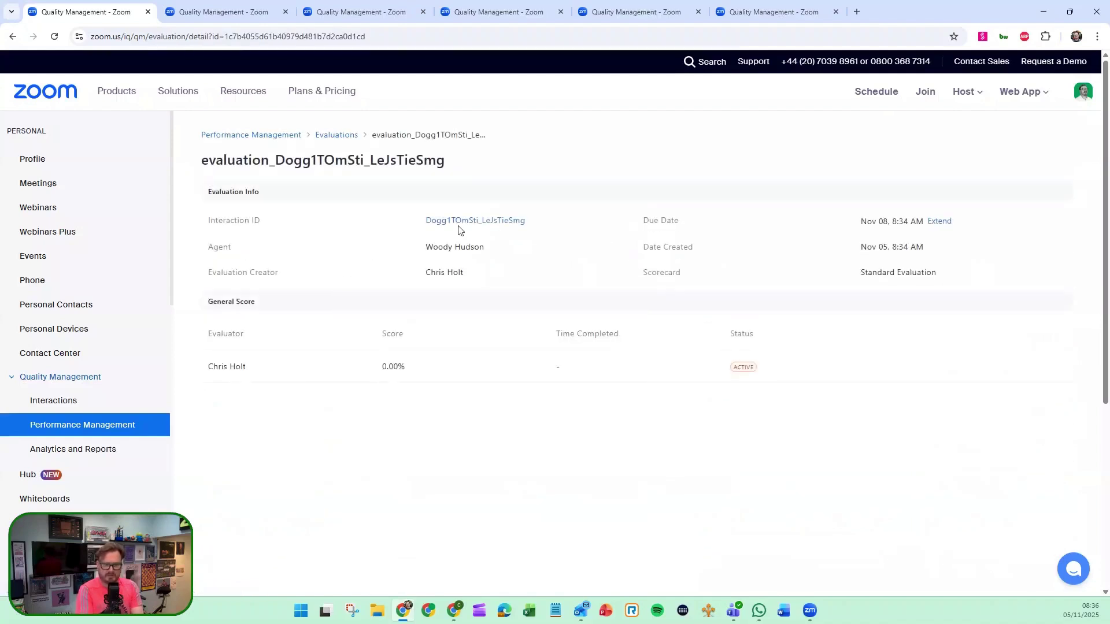
pyautogui.click(482, 222)
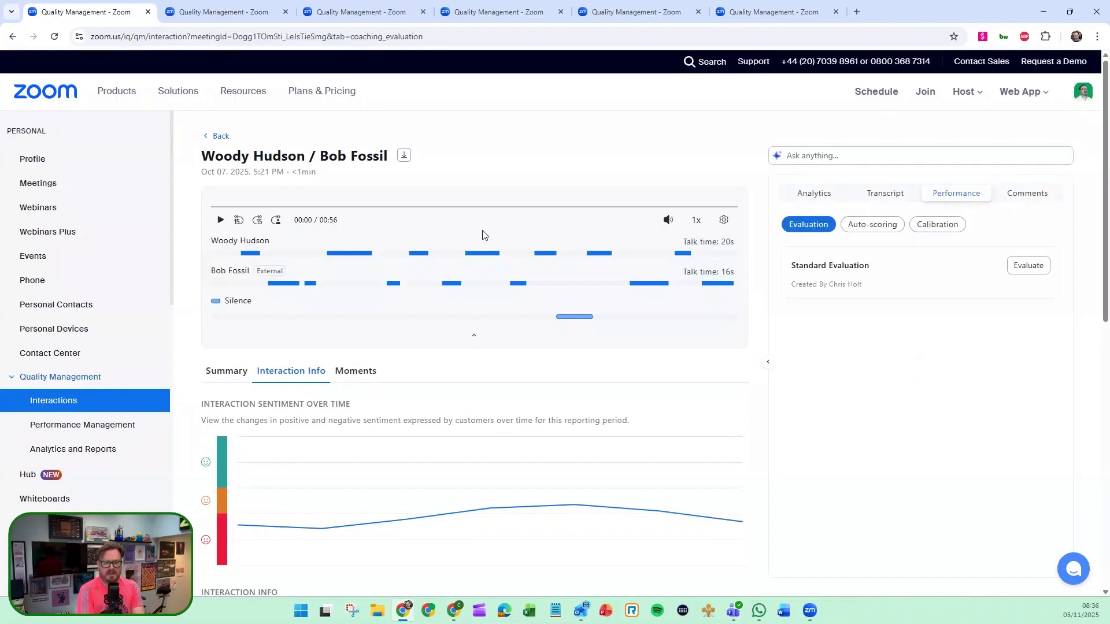
# Review the interaction's sentiment over time and interaction info, and read the call summary
pyautogui.moveTo(272, 518)
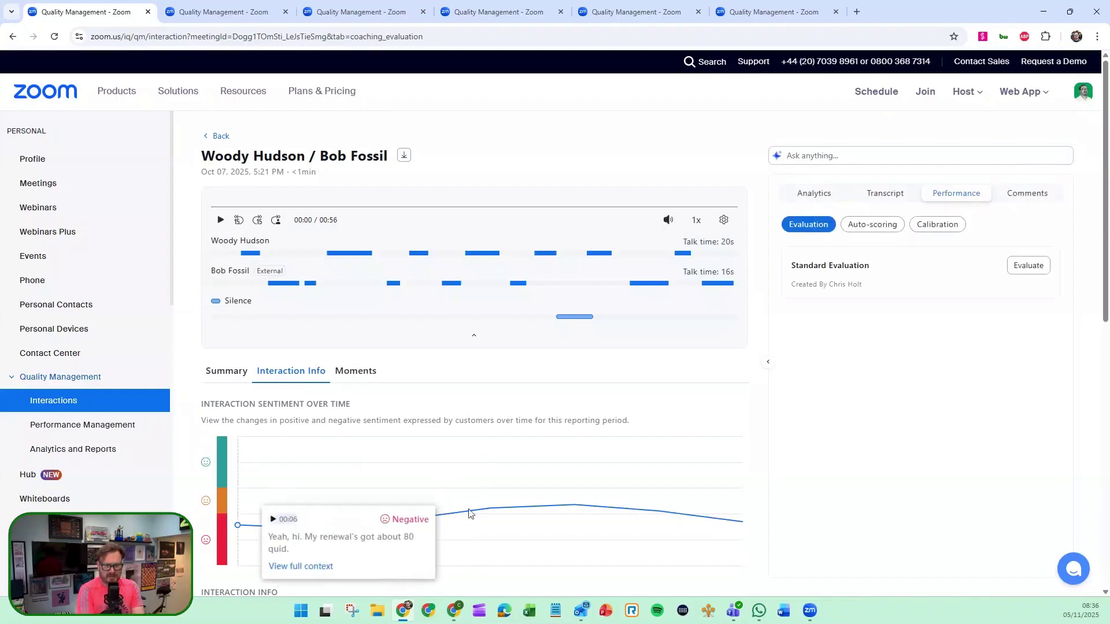
pyautogui.moveTo(747, 527)
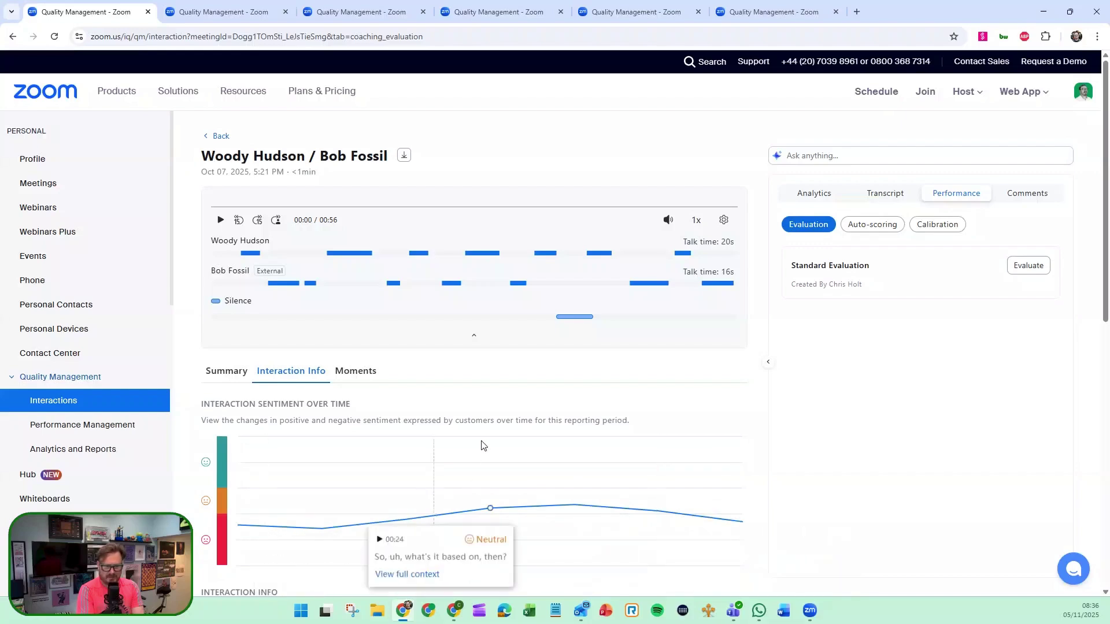
pyautogui.scroll(-6, 481, 445)
pyautogui.scroll(5, 322, 404)
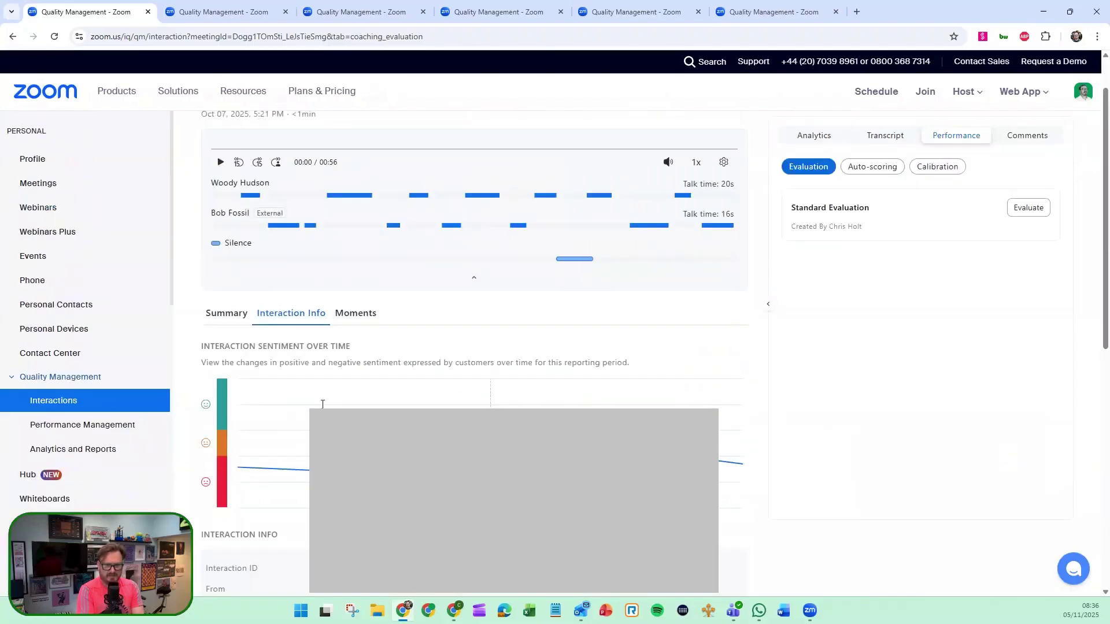
pyautogui.scroll(1, 323, 405)
pyautogui.click(226, 373)
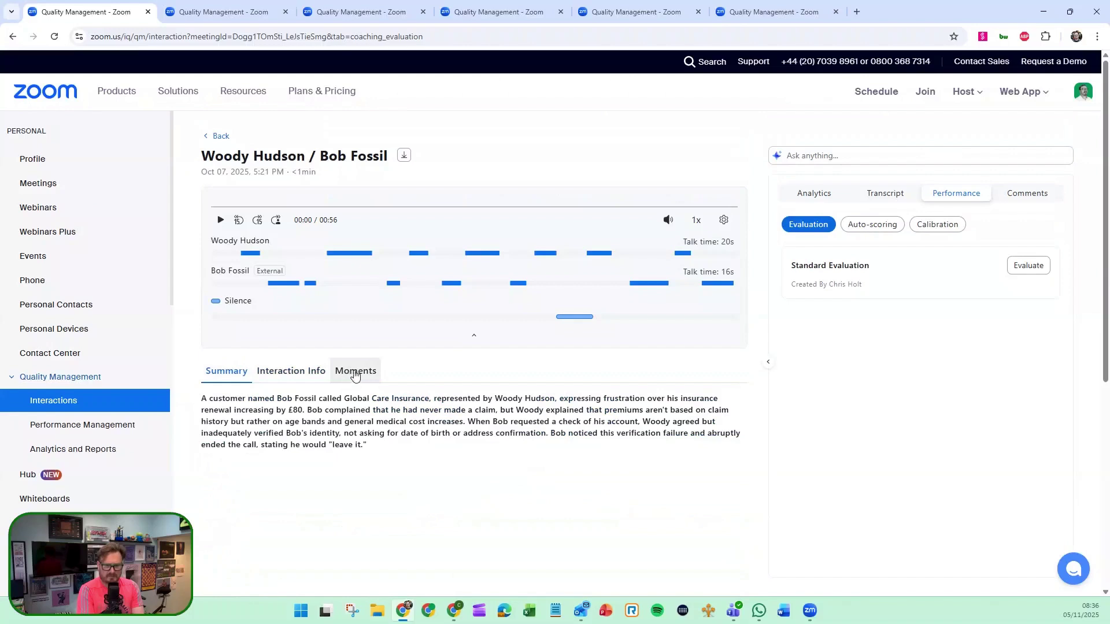
# Start the Standard Evaluation and complete the Greeting section, answering No to a positive call and Yes to effective questioning
pyautogui.click(1035, 268)
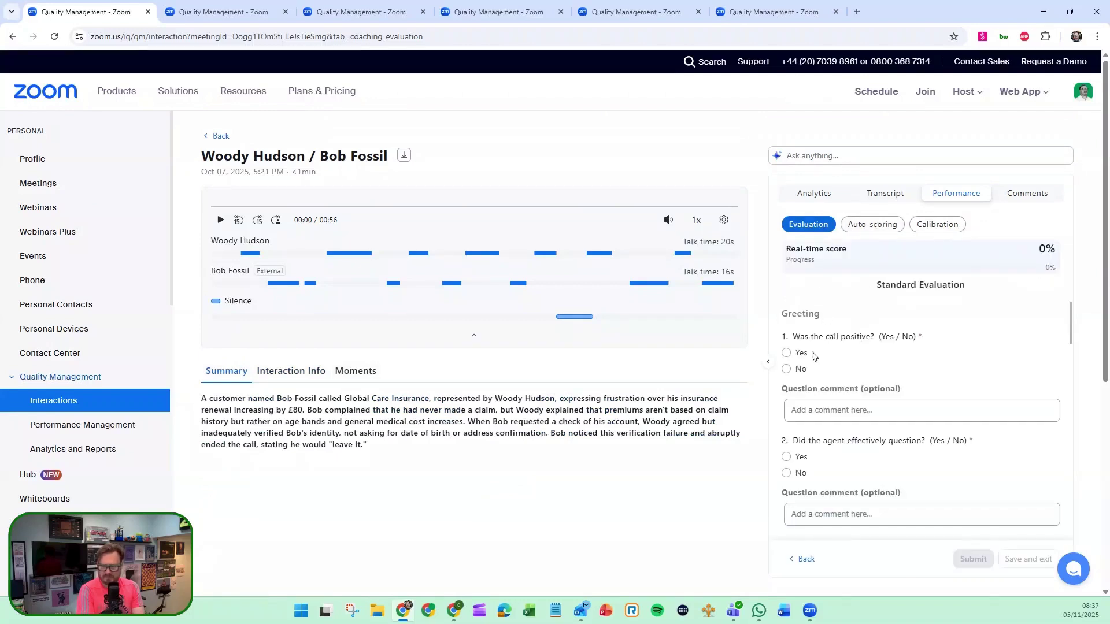
pyautogui.click(788, 370)
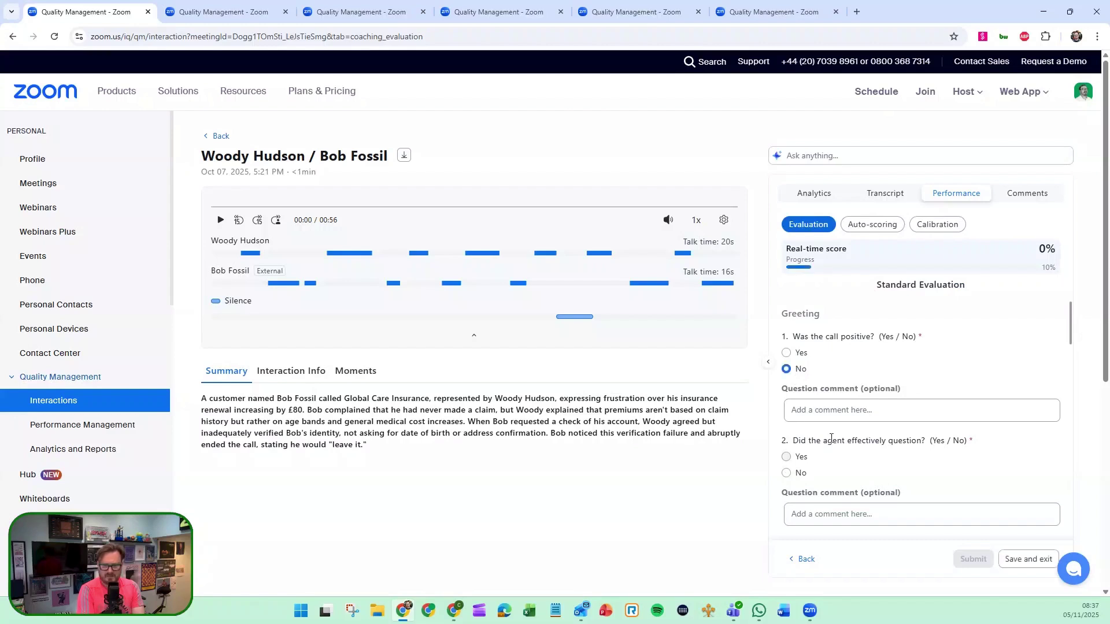
pyautogui.click(787, 457)
pyautogui.scroll(-3, 821, 433)
pyautogui.click(812, 405)
pyautogui.scroll(-2, 807, 439)
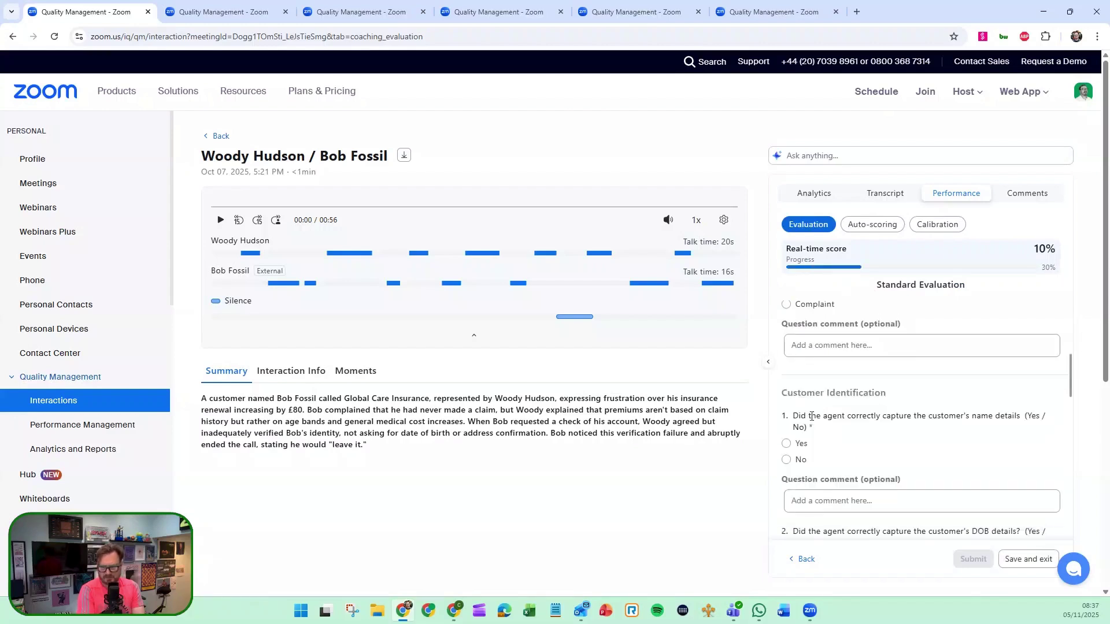
# Answer No to all three Customer Identification questions covering the customer's name, DOB, and address and contact details
pyautogui.click(786, 459)
pyautogui.scroll(-3, 803, 428)
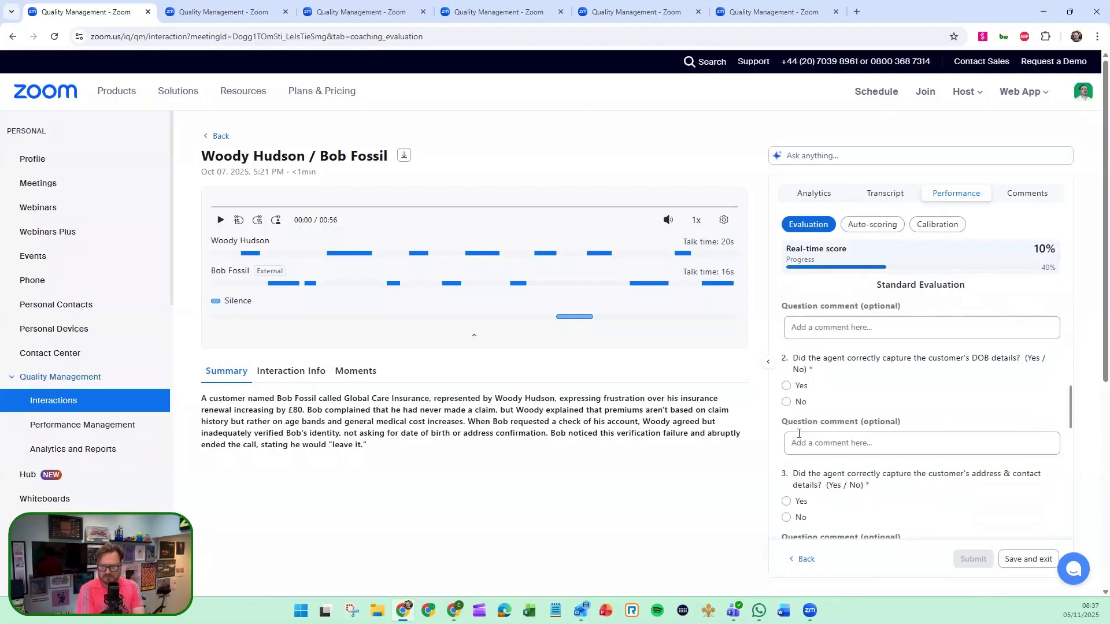
pyautogui.click(787, 403)
pyautogui.scroll(-2, 795, 404)
pyautogui.click(795, 404)
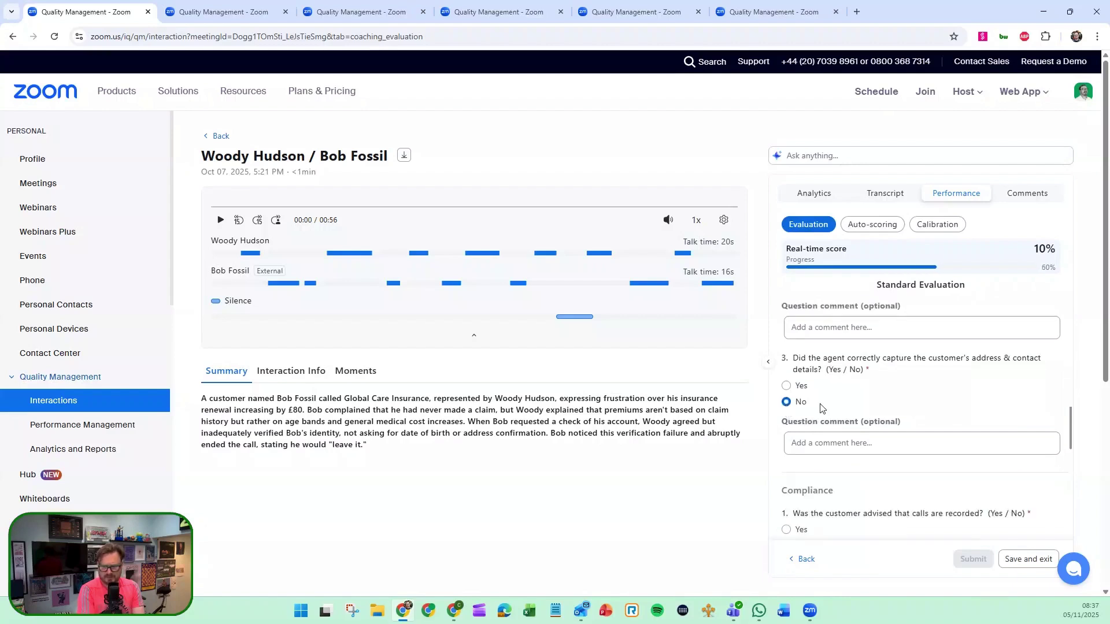
# Answer Yes to whether the customer was advised that calls are recorded and Yes to whether the agent showed empathy
pyautogui.scroll(-2, 796, 413)
pyautogui.click(787, 414)
pyautogui.scroll(-3, 796, 420)
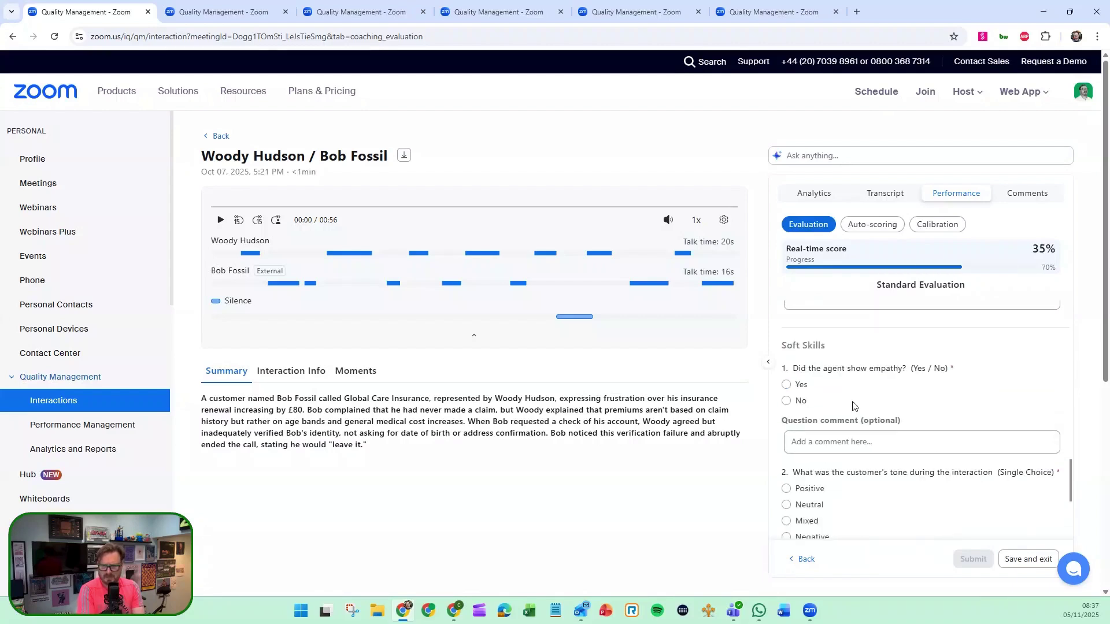
pyautogui.scroll(3, 997, 276)
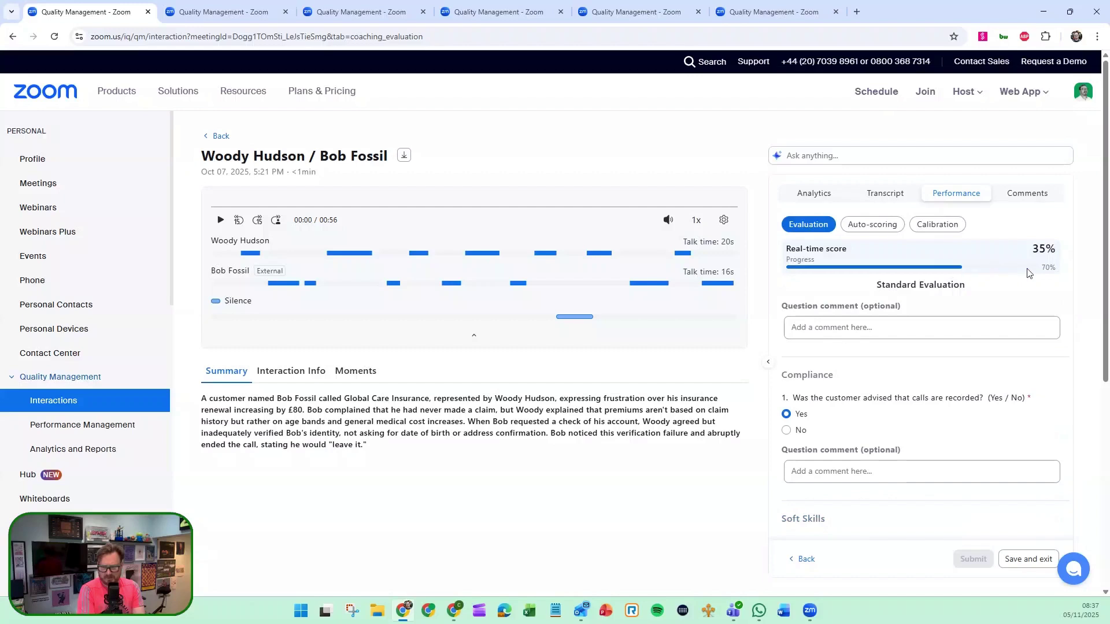
pyautogui.scroll(-3, 944, 345)
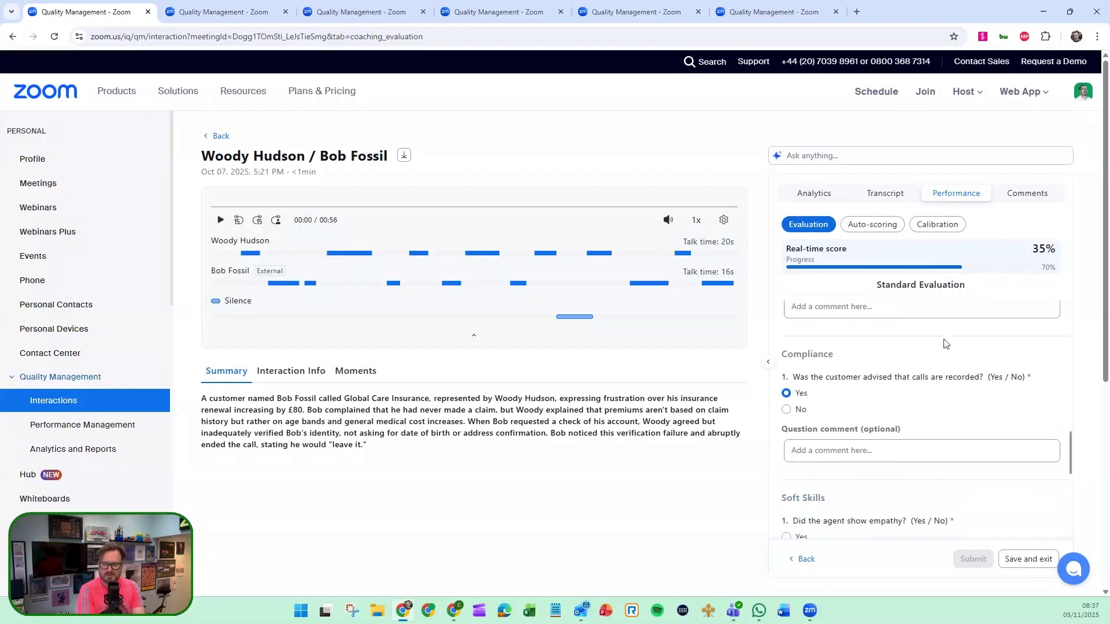
pyautogui.scroll(-2, 902, 363)
pyautogui.scroll(2, 894, 369)
pyautogui.click(787, 384)
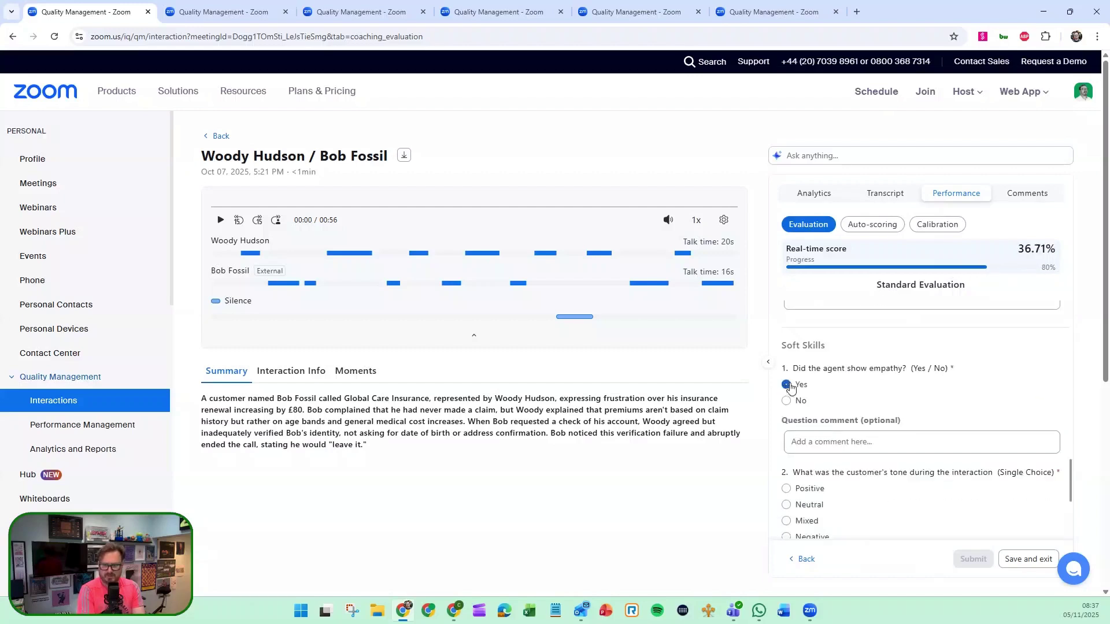
# Set the customer's tone to Negative and answer Yes to whether the agent displayed any negative sentiment
pyautogui.scroll(-3, 872, 364)
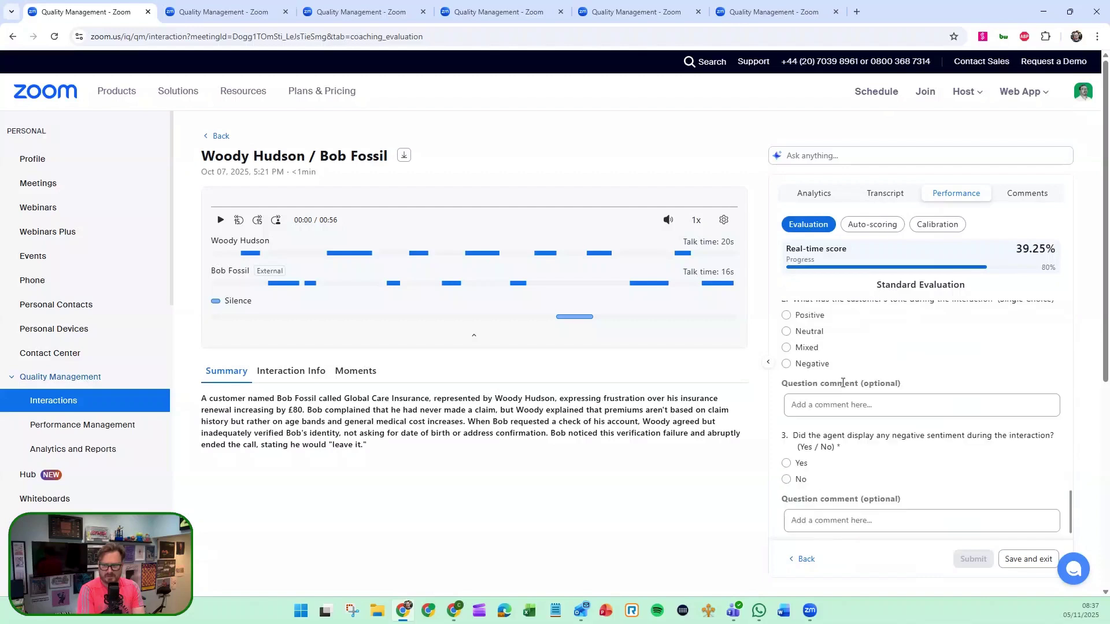
pyautogui.click(787, 317)
pyautogui.scroll(-1, 954, 538)
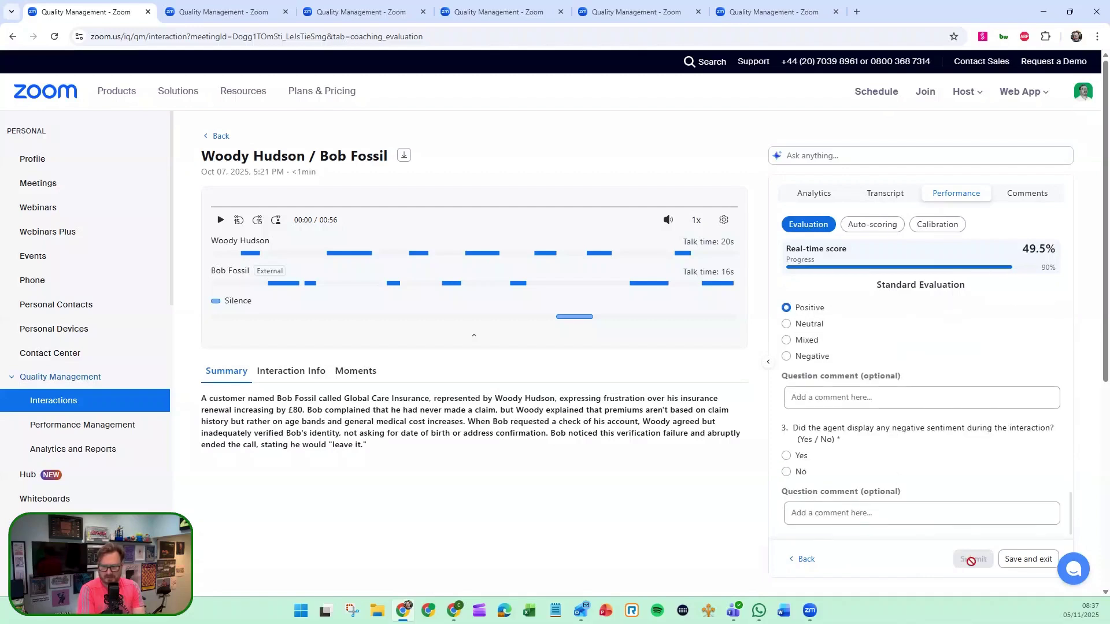
pyautogui.click(787, 456)
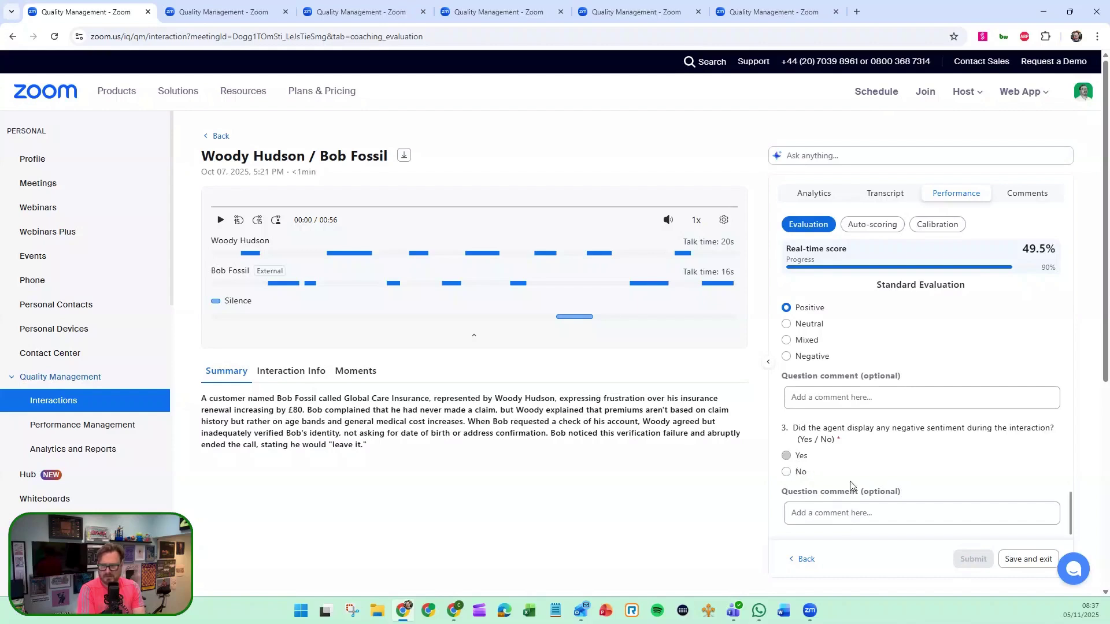
pyautogui.click(787, 357)
# Submit the evaluation score for this interaction and confirm the submission
pyautogui.click(973, 559)
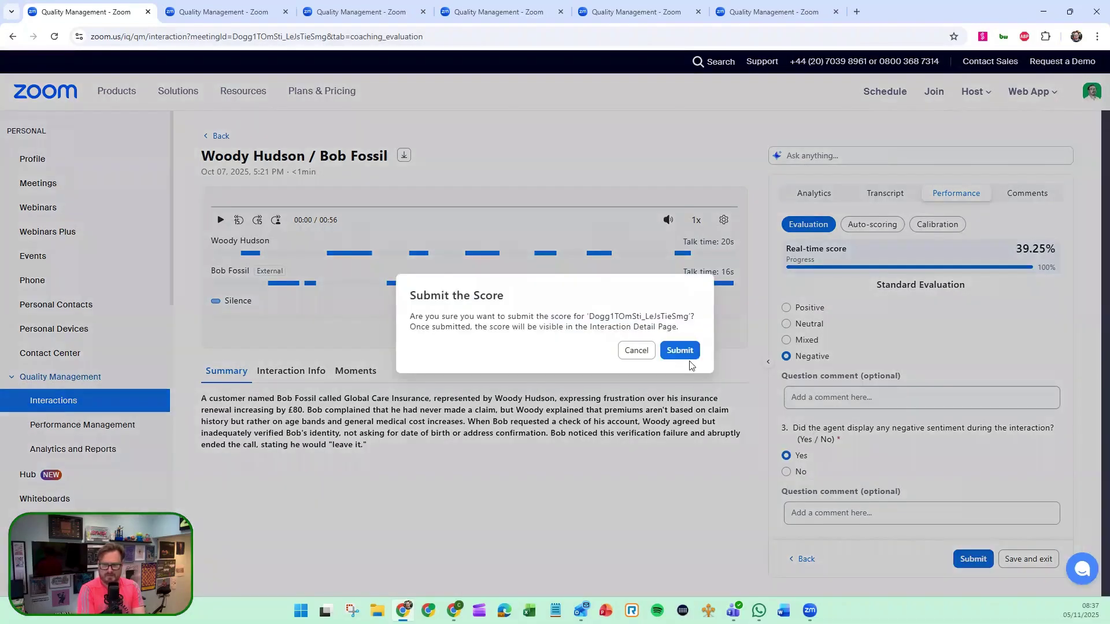
pyautogui.click(688, 348)
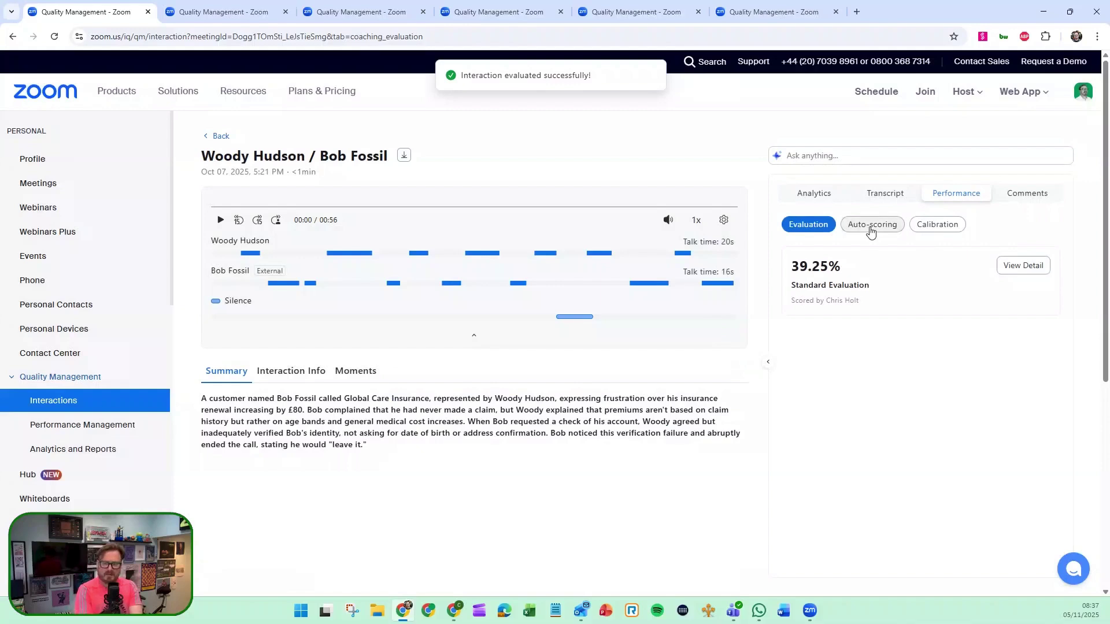
# Compare the interaction's auto-scoring result with the manual evaluation score, and check its calibration
pyautogui.click(871, 231)
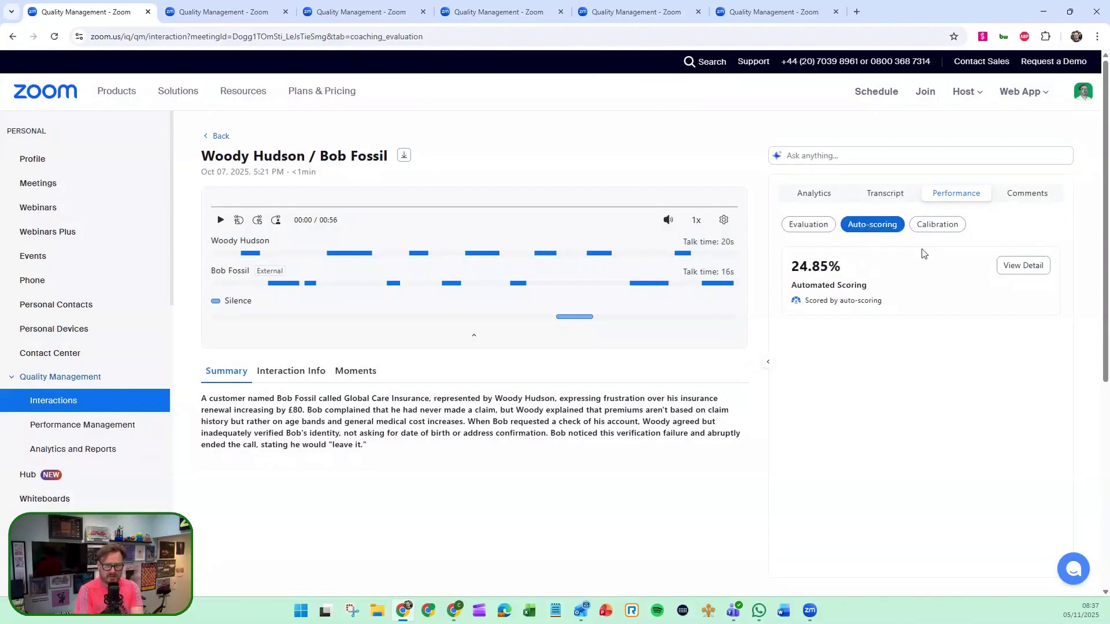
pyautogui.click(931, 231)
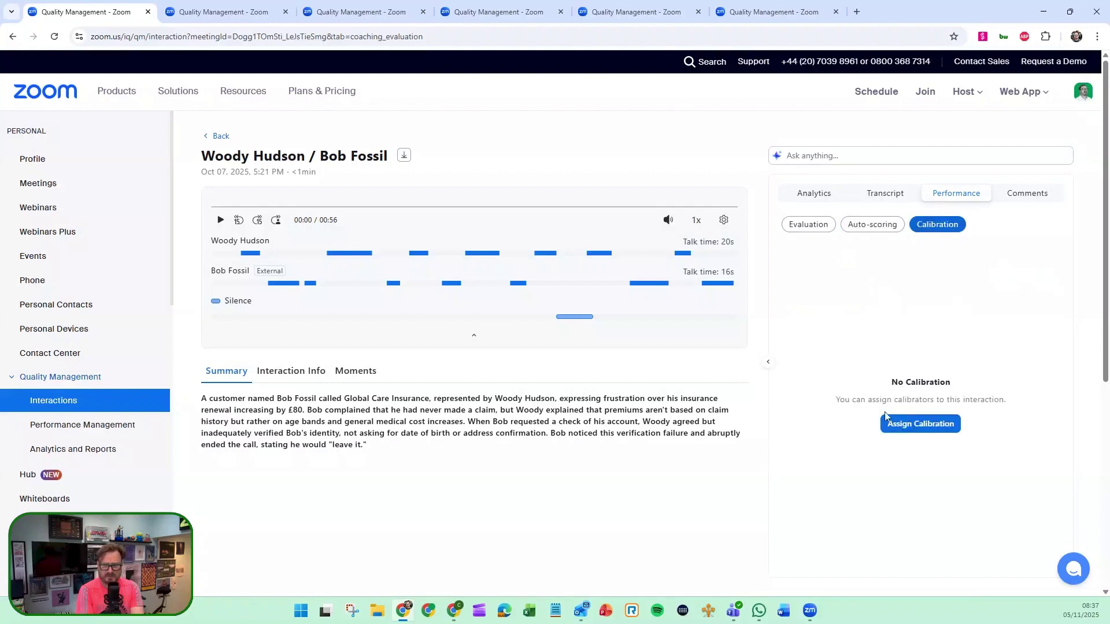
pyautogui.click(856, 227)
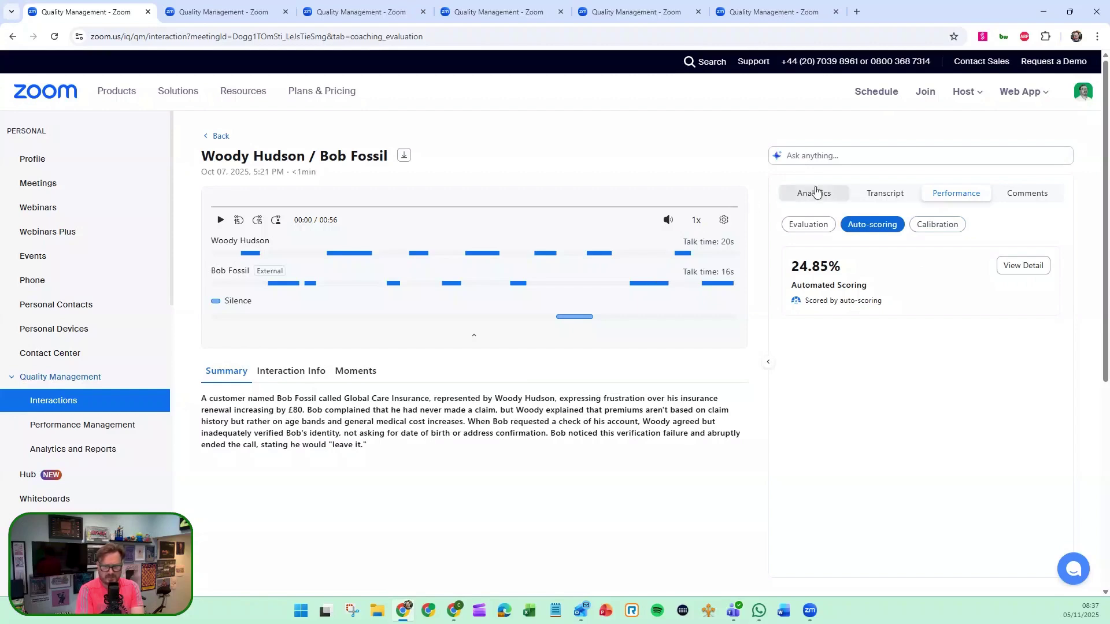
pyautogui.click(811, 225)
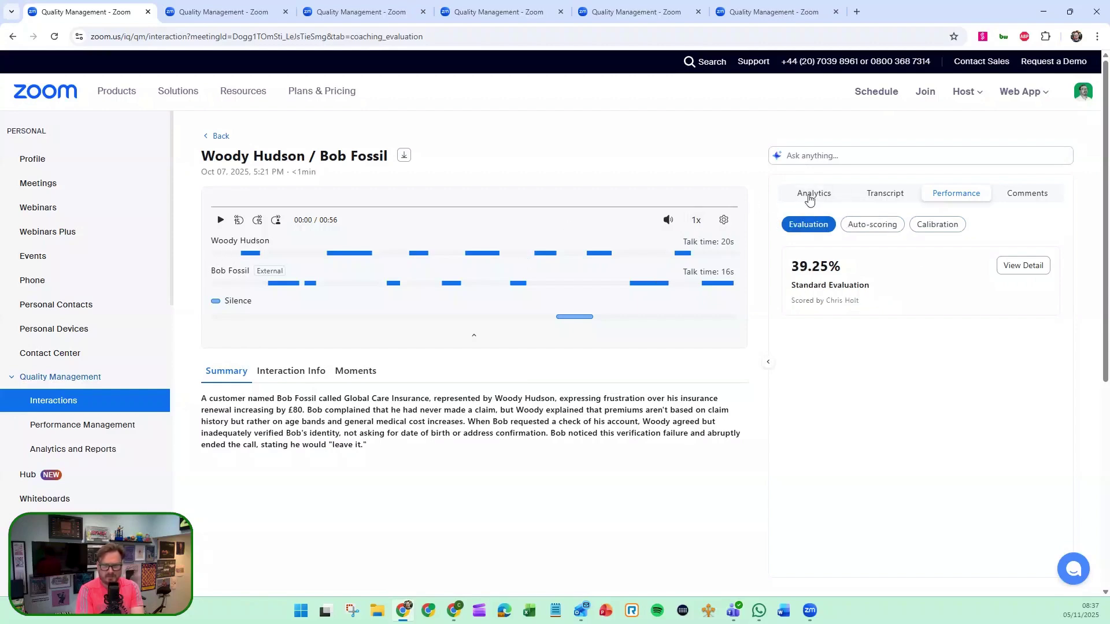
# Ask the AI assistant "What feedback should I provide this agent on this interaction?" and read through its answer
pyautogui.click(830, 160)
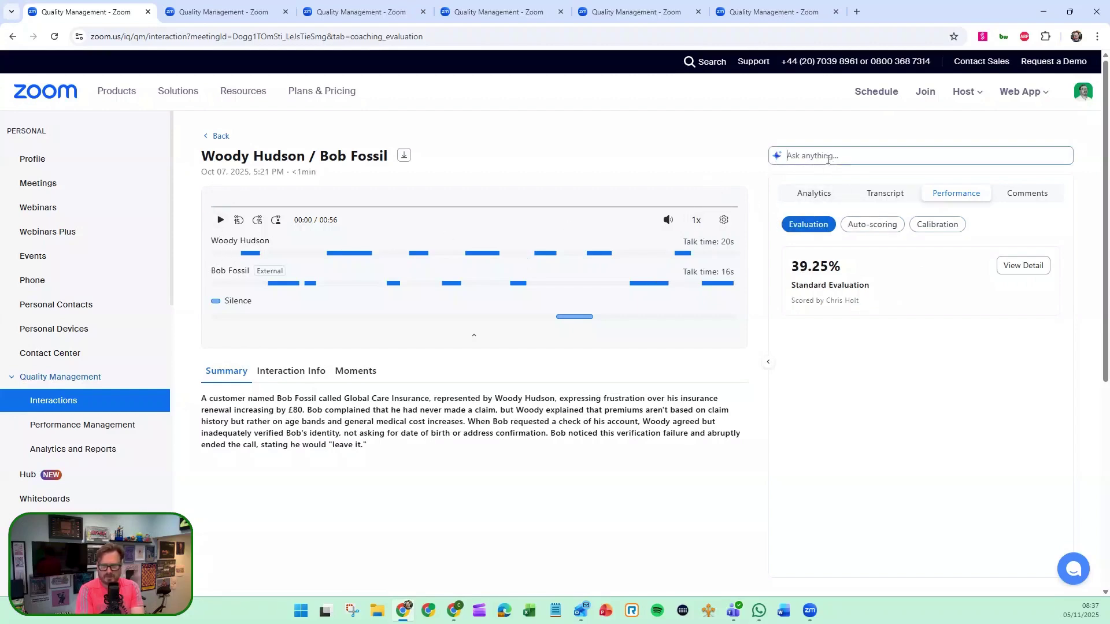
pyautogui.click(838, 202)
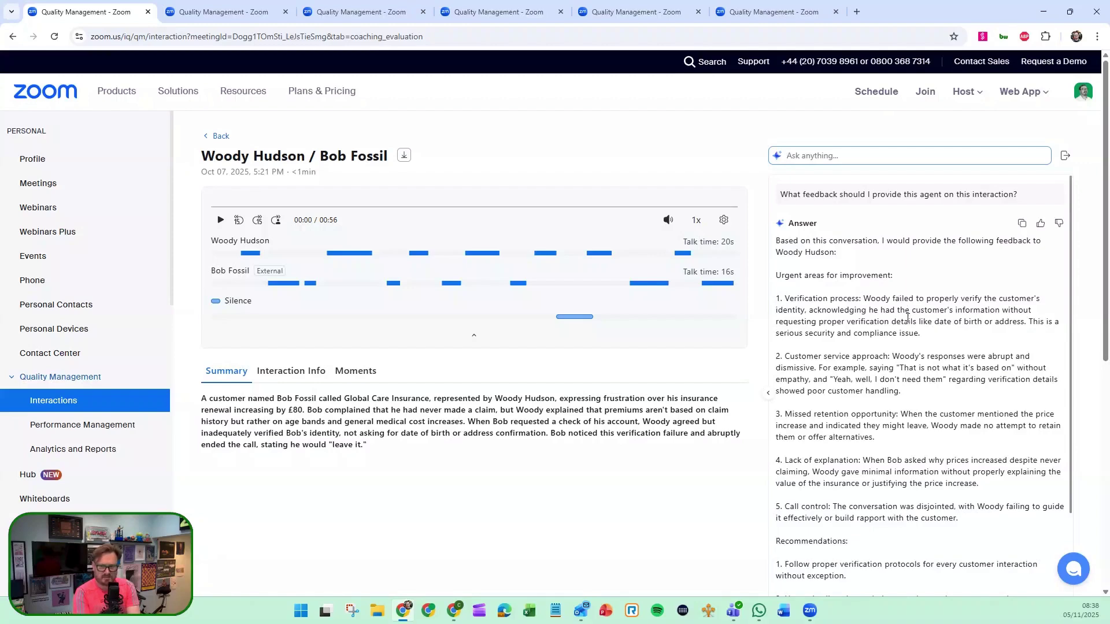
pyautogui.scroll(-3, 908, 318)
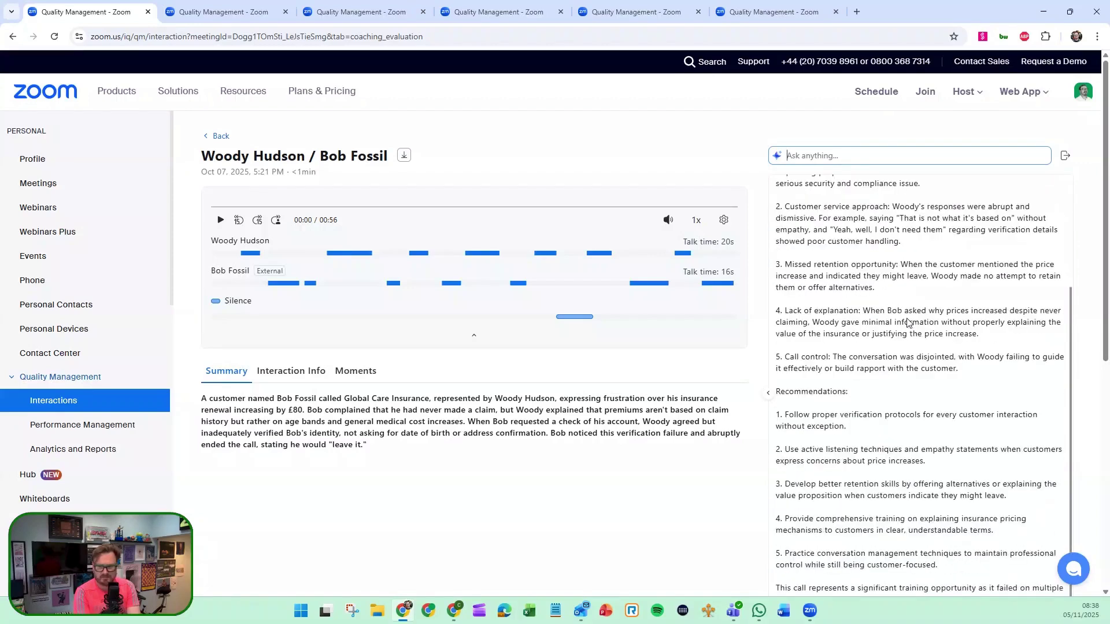
pyautogui.scroll(3, 907, 408)
pyautogui.scroll(-6, 906, 404)
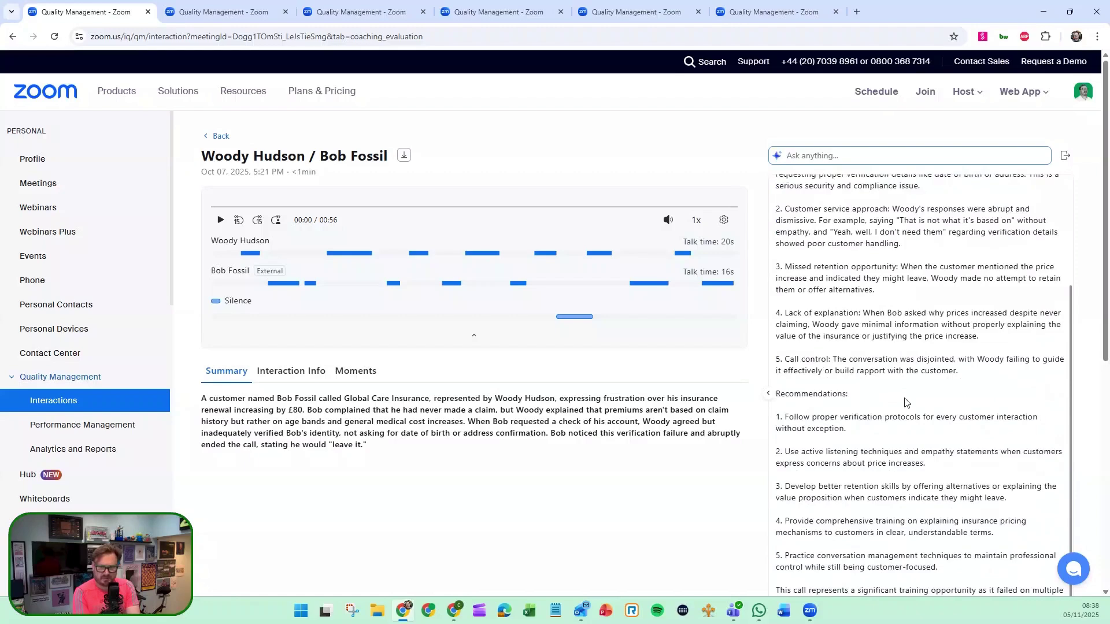
pyautogui.scroll(5, 906, 398)
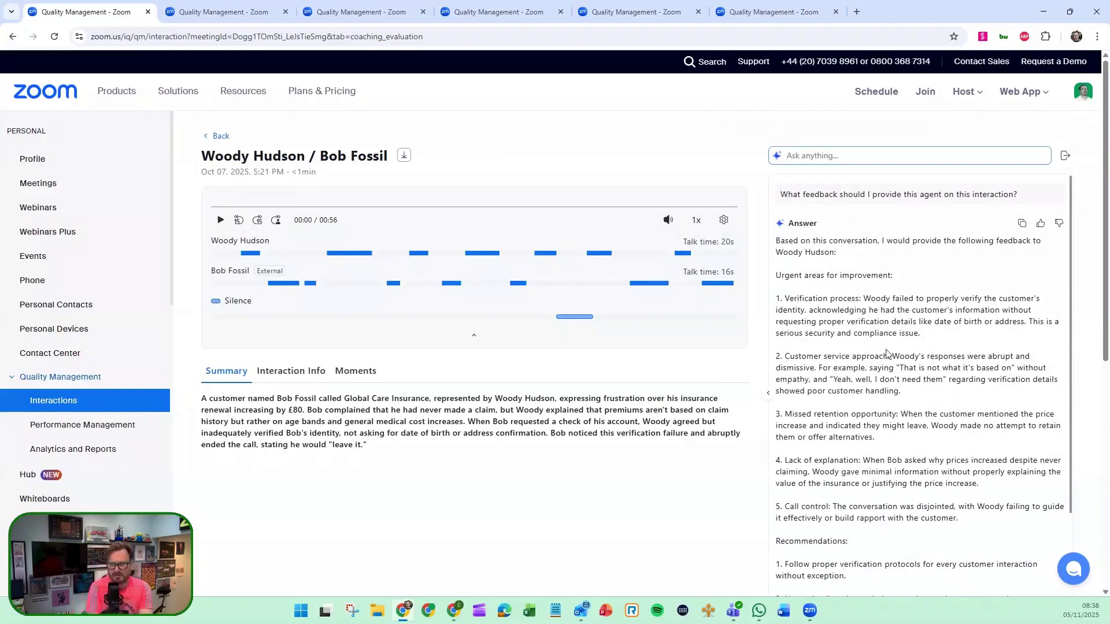
# Give the assistant's feedback answer a thumbs up and look over its improvement areas and recommendations again
pyautogui.click(1041, 224)
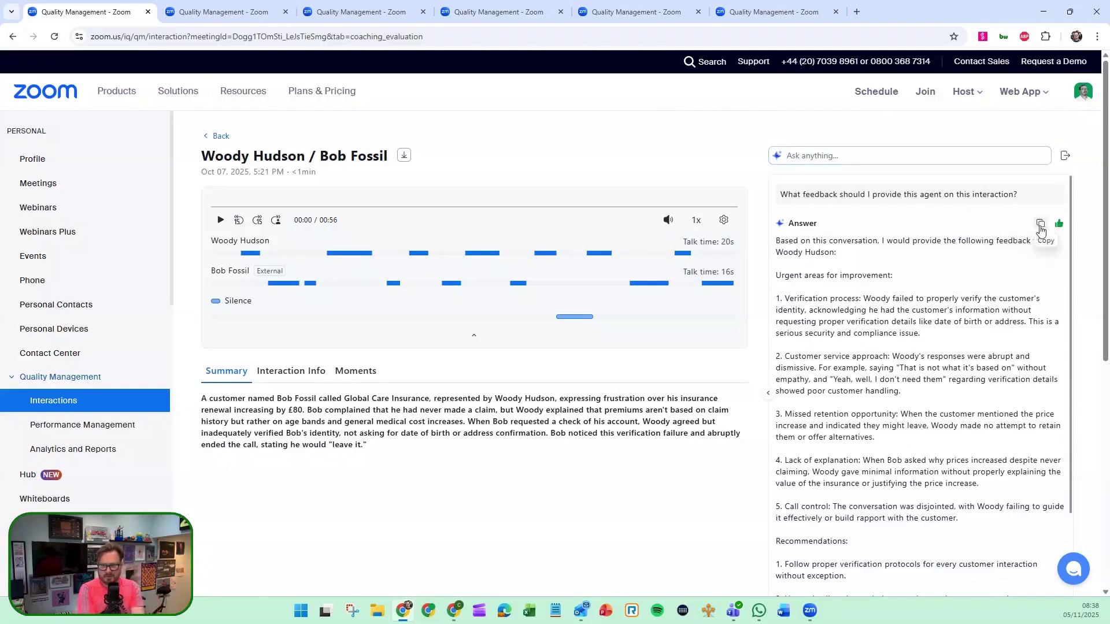
pyautogui.scroll(-2, 905, 292)
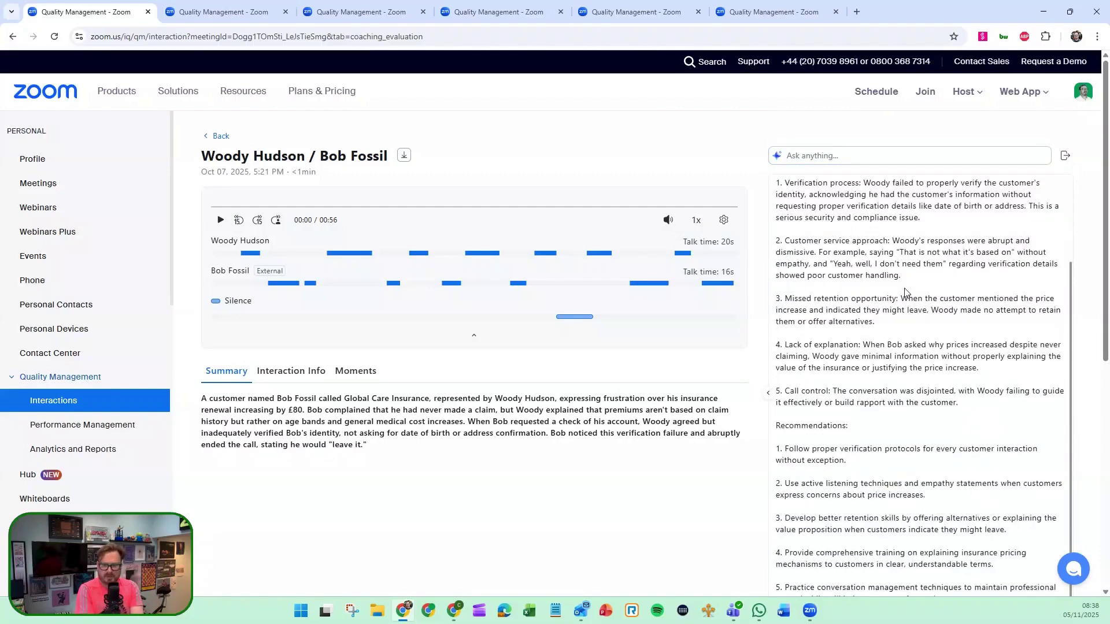
pyautogui.scroll(-1, 906, 292)
pyautogui.scroll(3, 931, 203)
# Ask the suggested follow-up about retention strategies the agent could have employed when the customer planned to leave, and review the answer
pyautogui.click(927, 155)
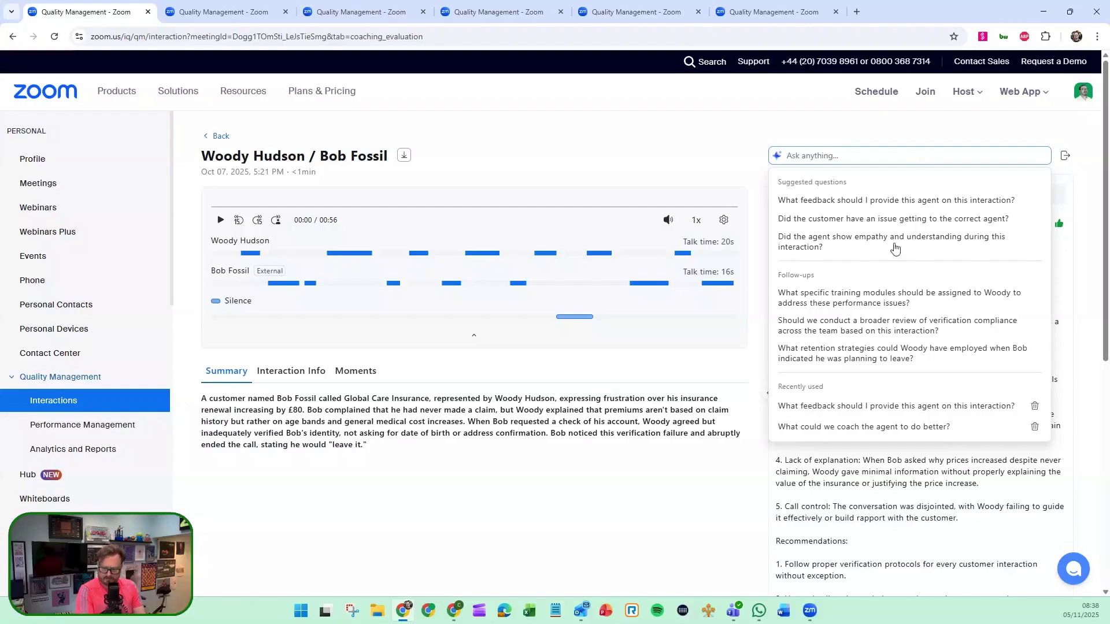
pyautogui.click(830, 355)
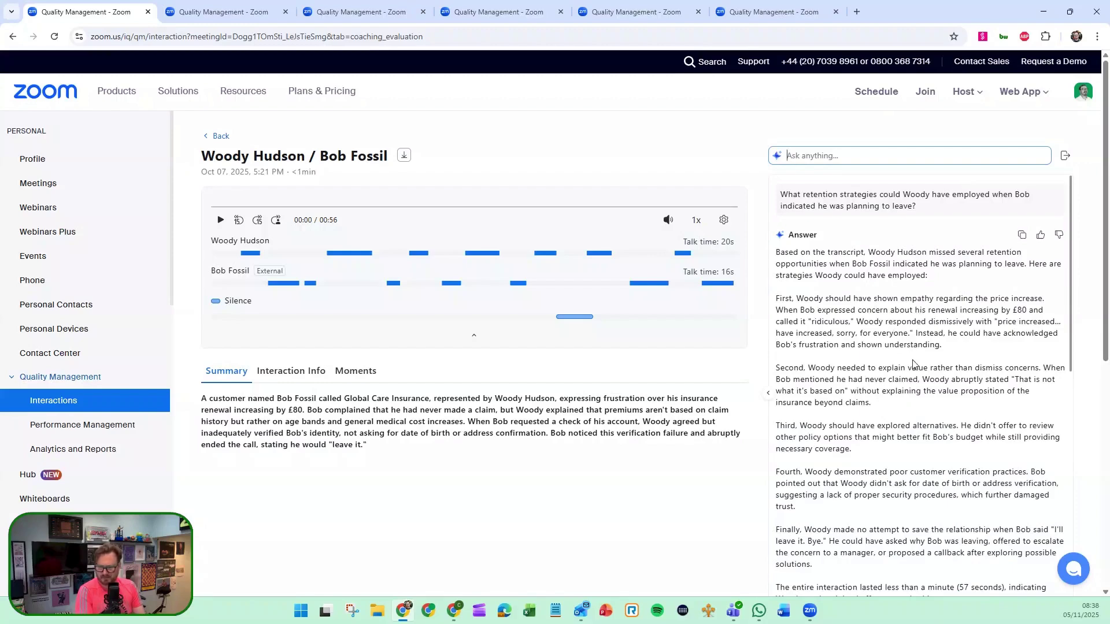
pyautogui.scroll(-3, 913, 364)
pyautogui.scroll(2, 913, 361)
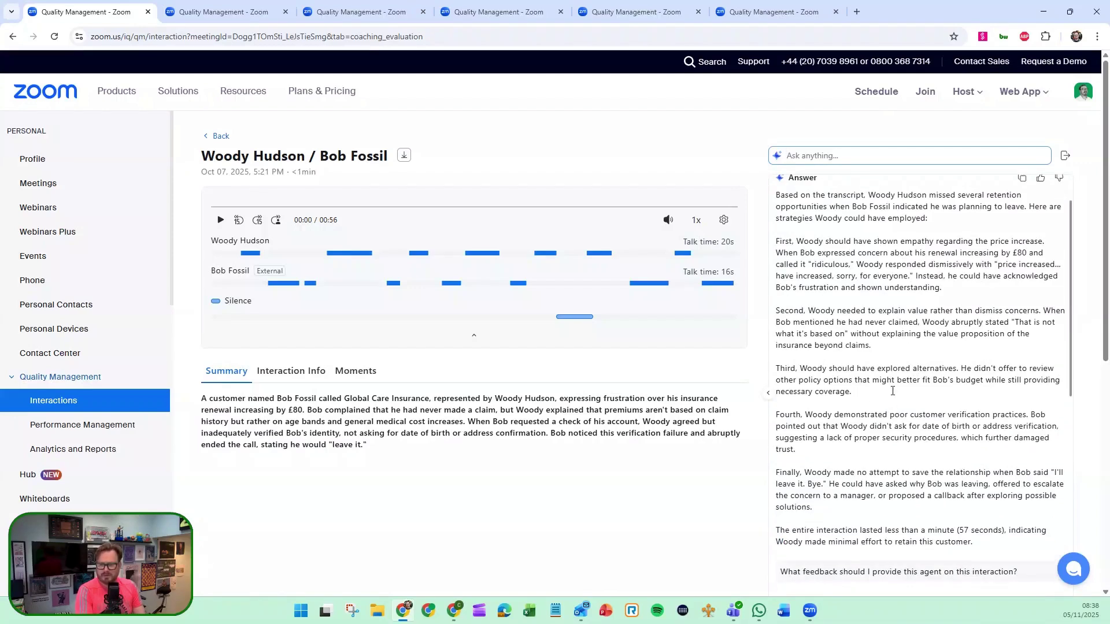
# Ask the AI assistant whether the agent should reduce his speaking rate
pyautogui.scroll(1, 893, 407)
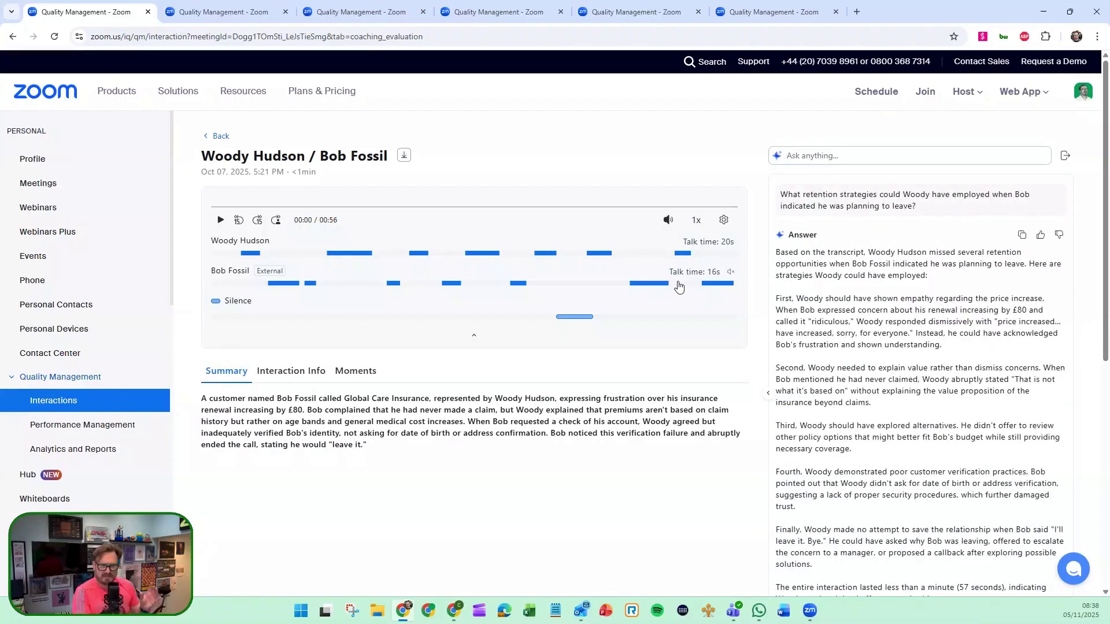
pyautogui.click(882, 158)
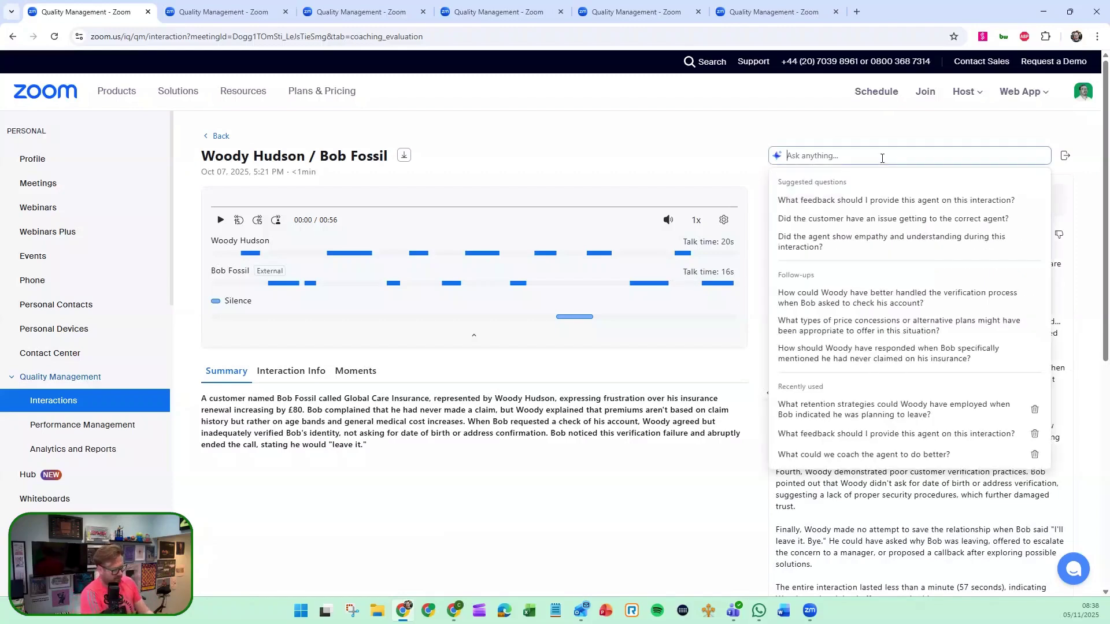
pyautogui.write('should Woody ')
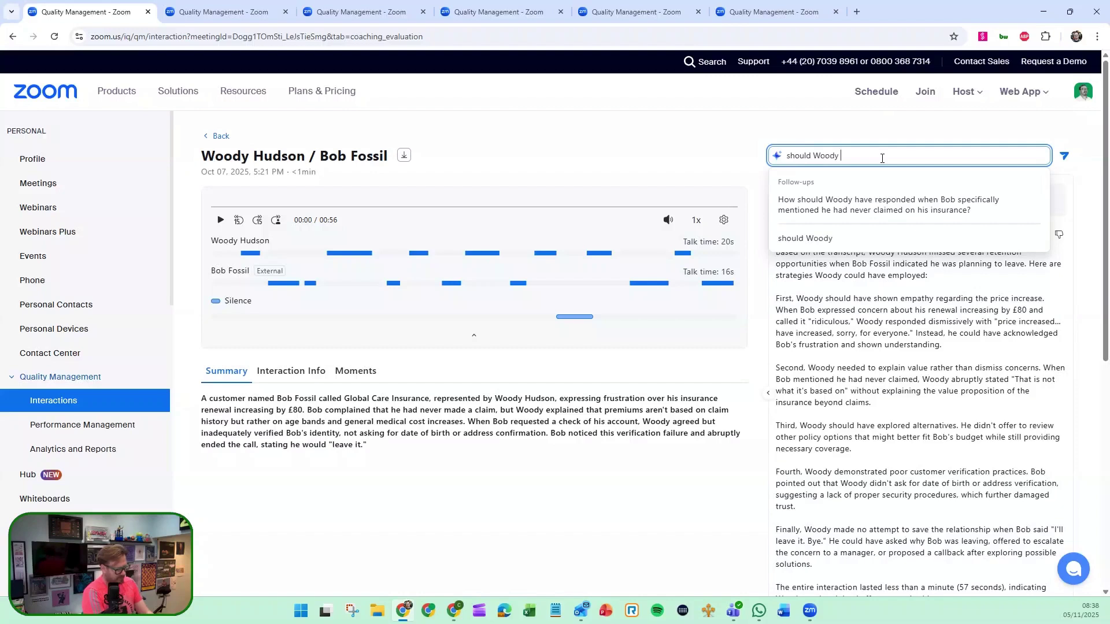
pyautogui.write('redu')
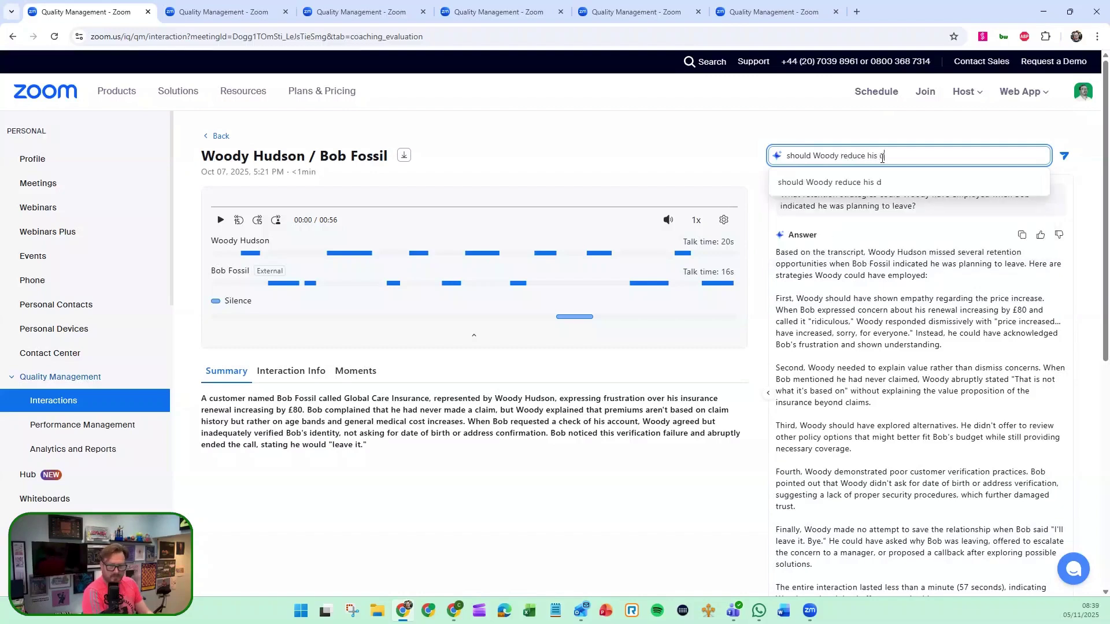
pyautogui.write('ce his speaking ra')
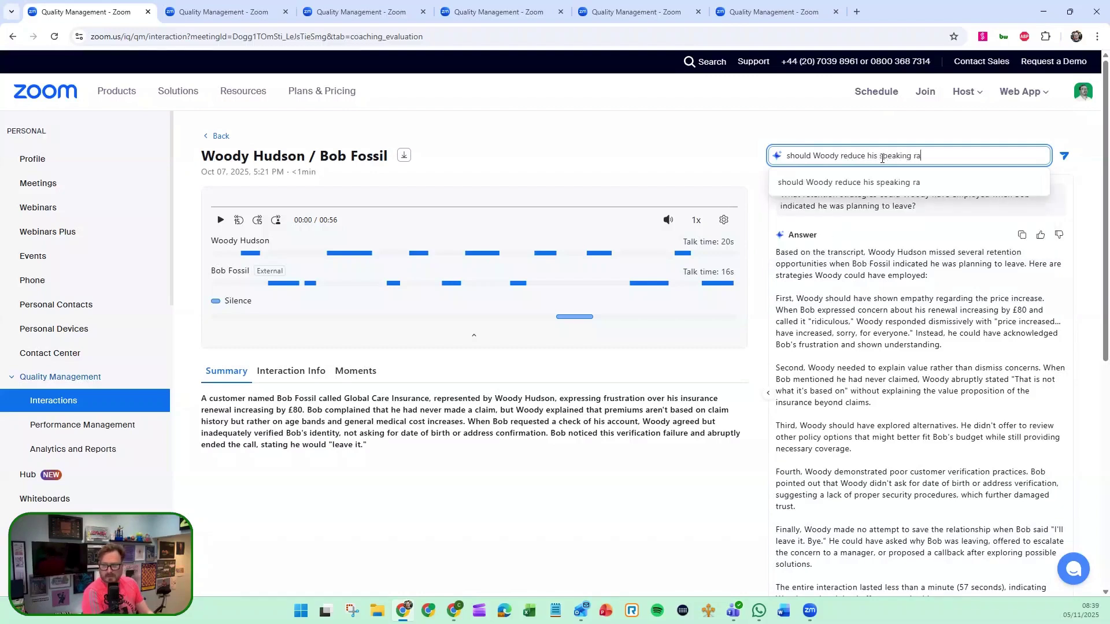
pyautogui.write('te')
pyautogui.press('Return')
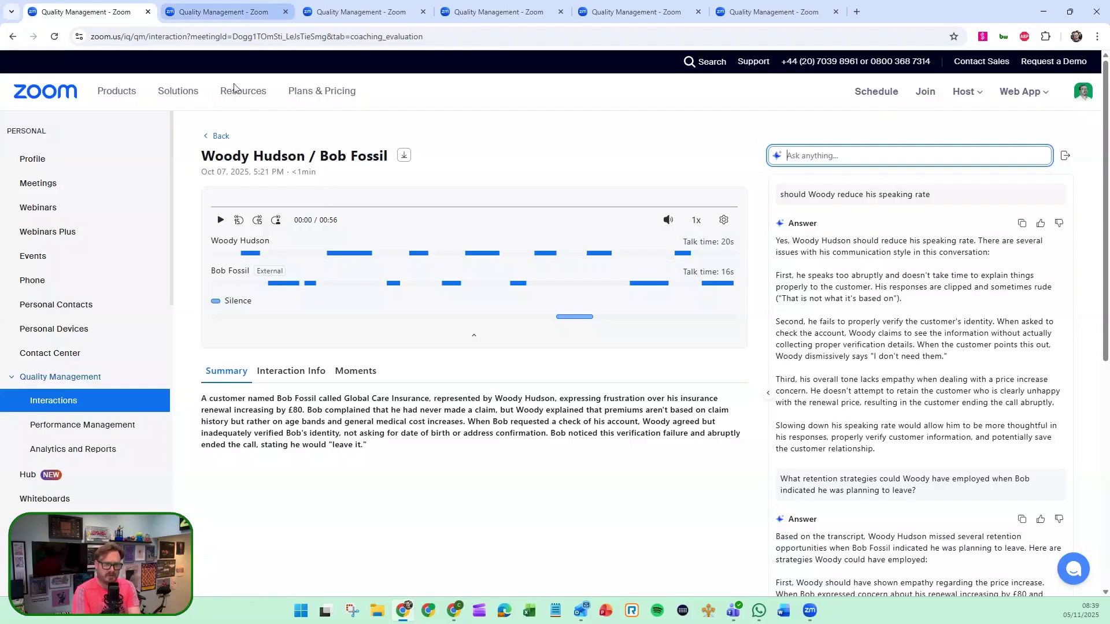
# Look up the Agent Reviews evaluation goal in Performance Management and check the status of its assigned evaluations
pyautogui.click(77, 426)
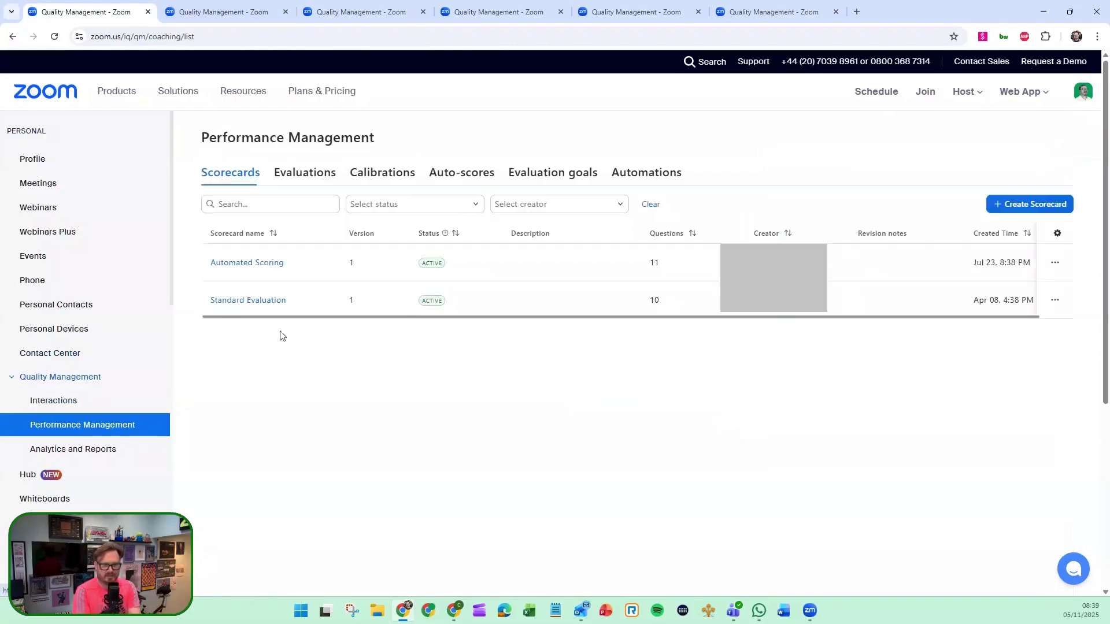
pyautogui.click(559, 180)
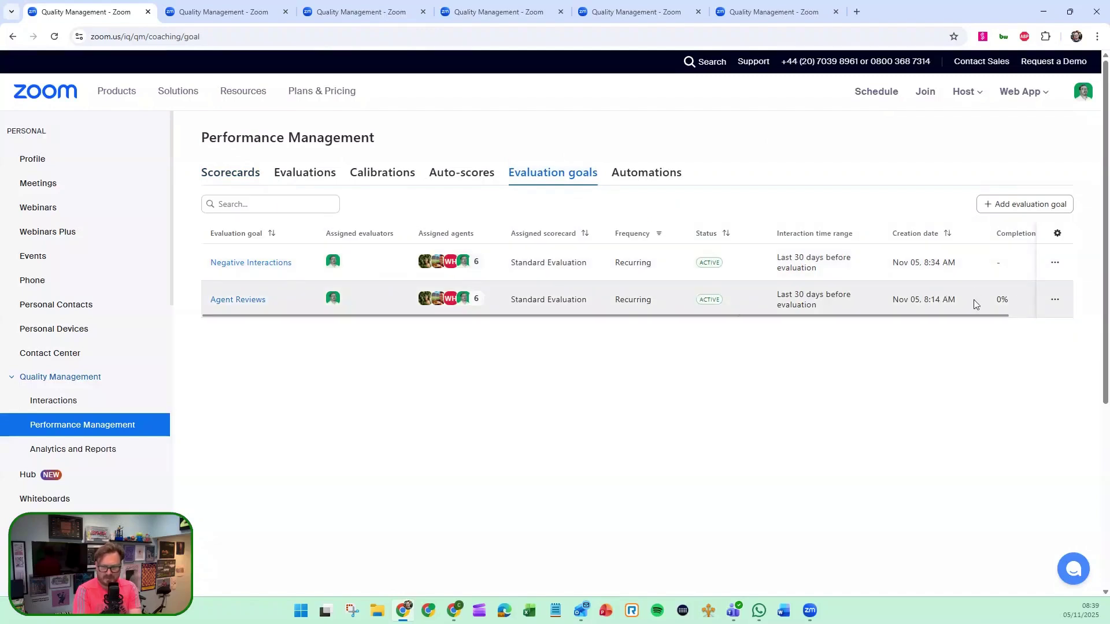
pyautogui.click(238, 301)
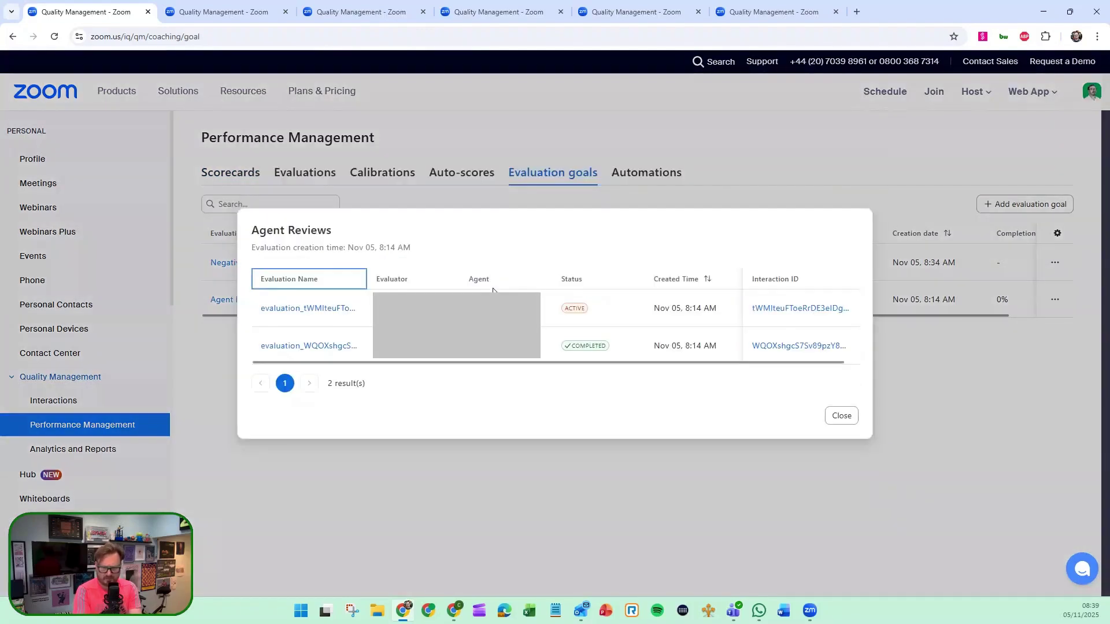
pyautogui.click(840, 416)
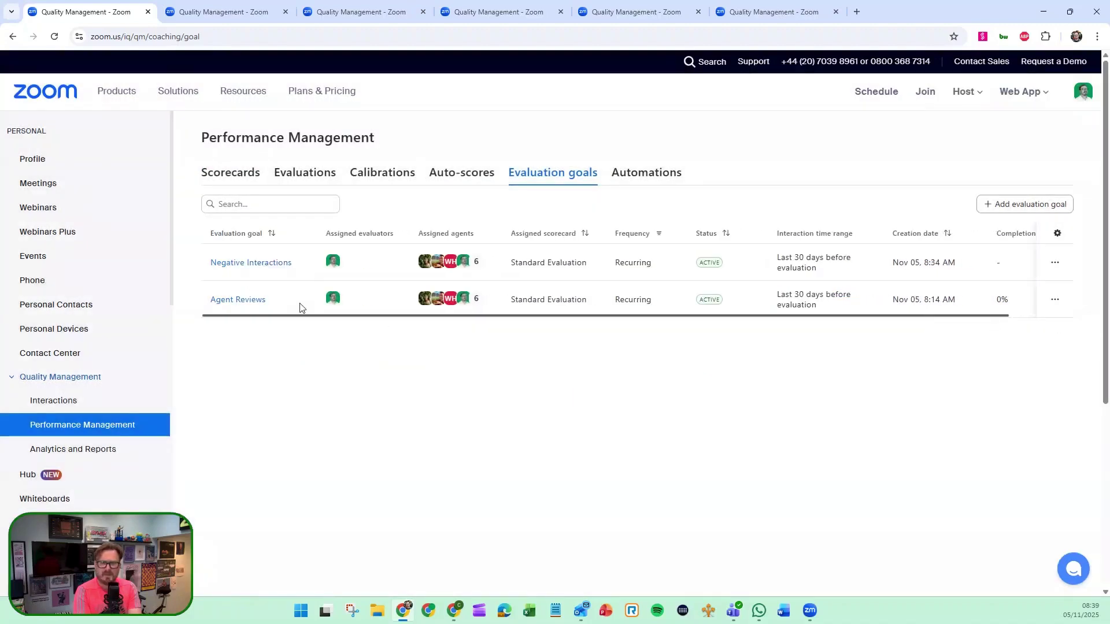
# Review the configured automations in Performance Management, including Standard Evaluations and Automated Evaluations
pyautogui.click(633, 183)
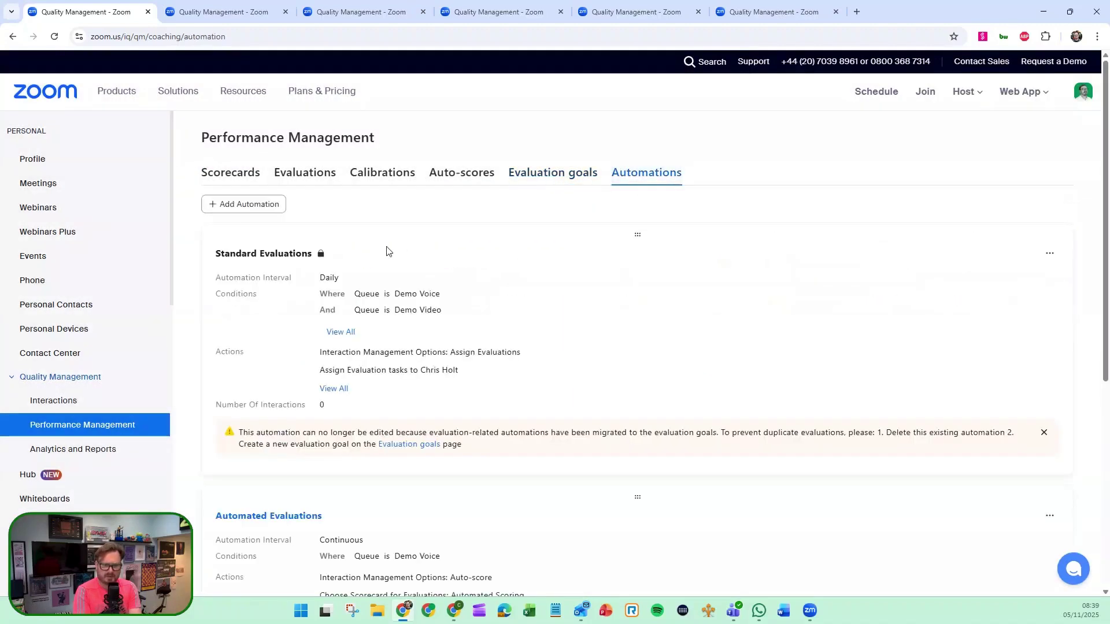
pyautogui.scroll(-5, 364, 349)
pyautogui.scroll(5, 365, 352)
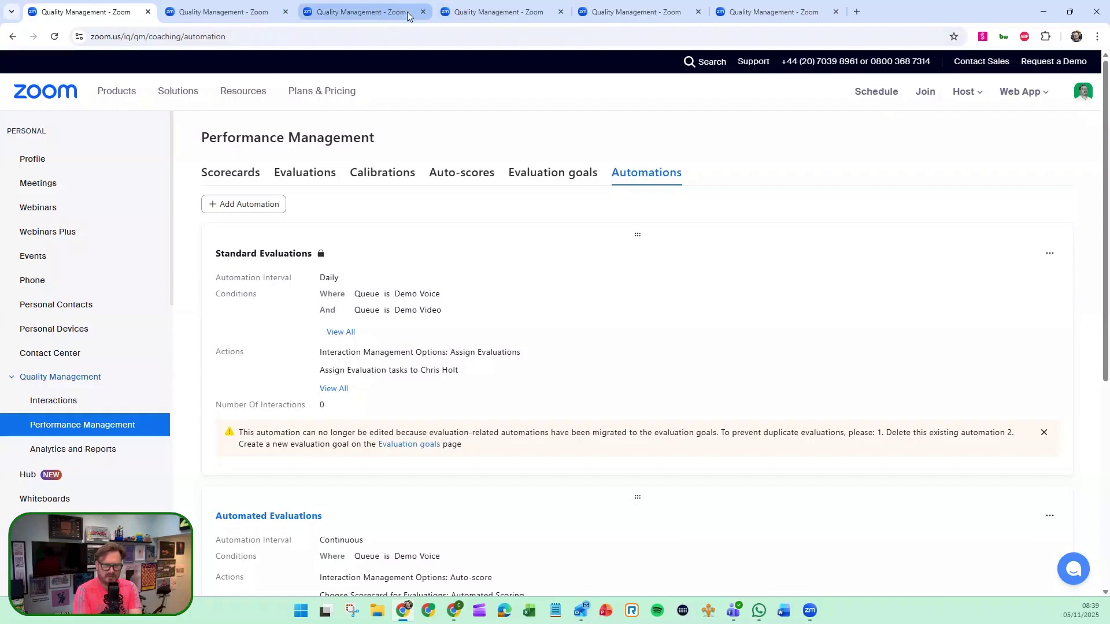
# Bring up the Speaker metrics report from the analytics section and examine the Talking Speed averages for each October date
pyautogui.click(95, 452)
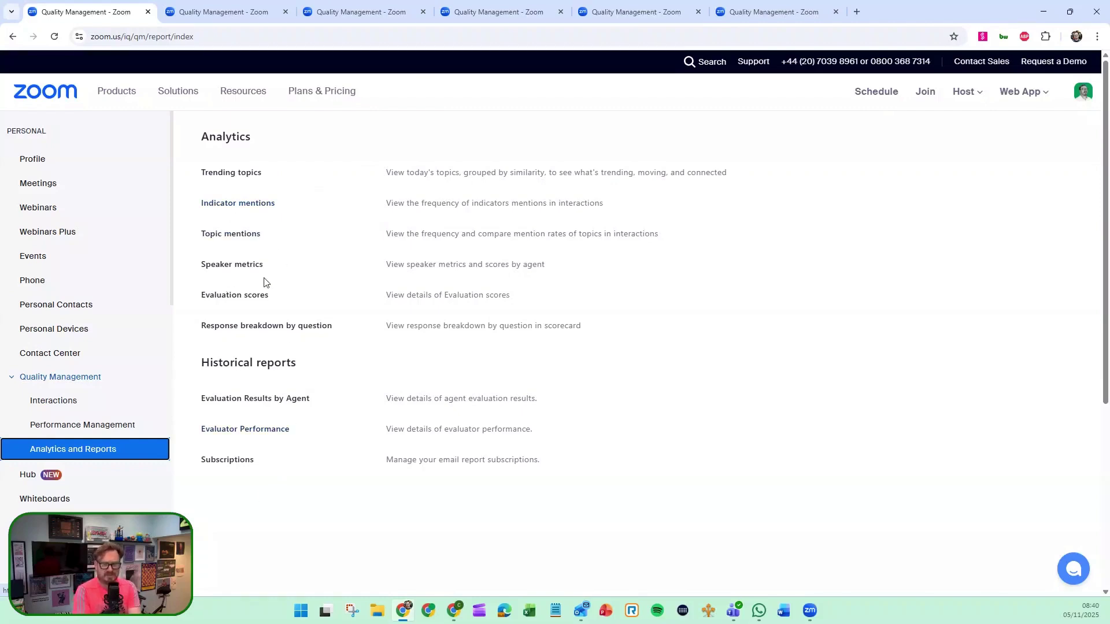
pyautogui.click(493, 10)
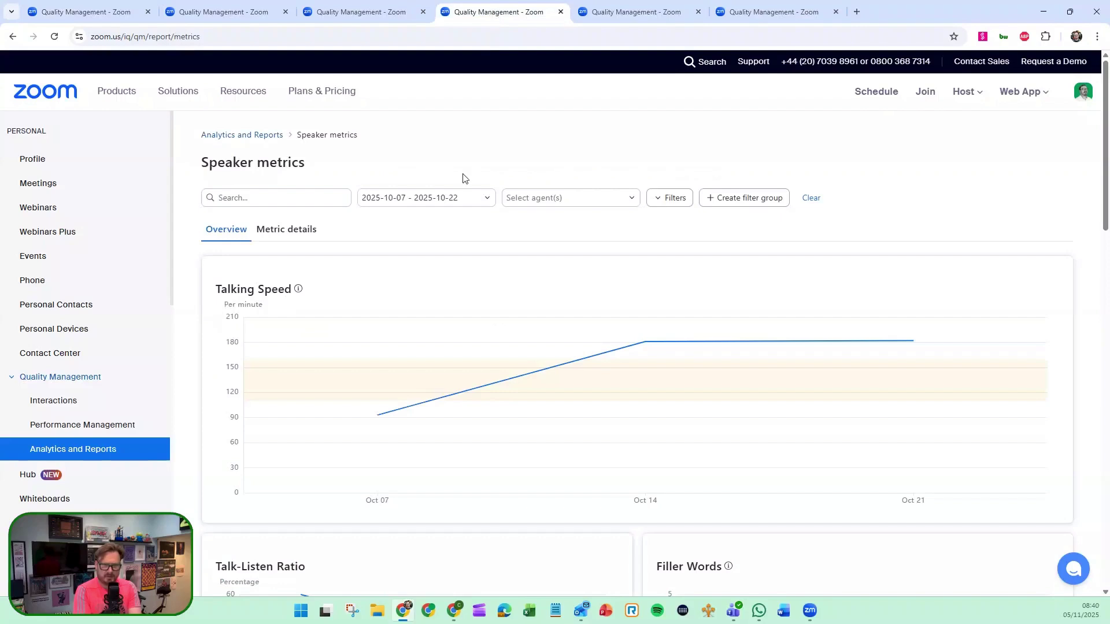
pyautogui.moveTo(393, 403)
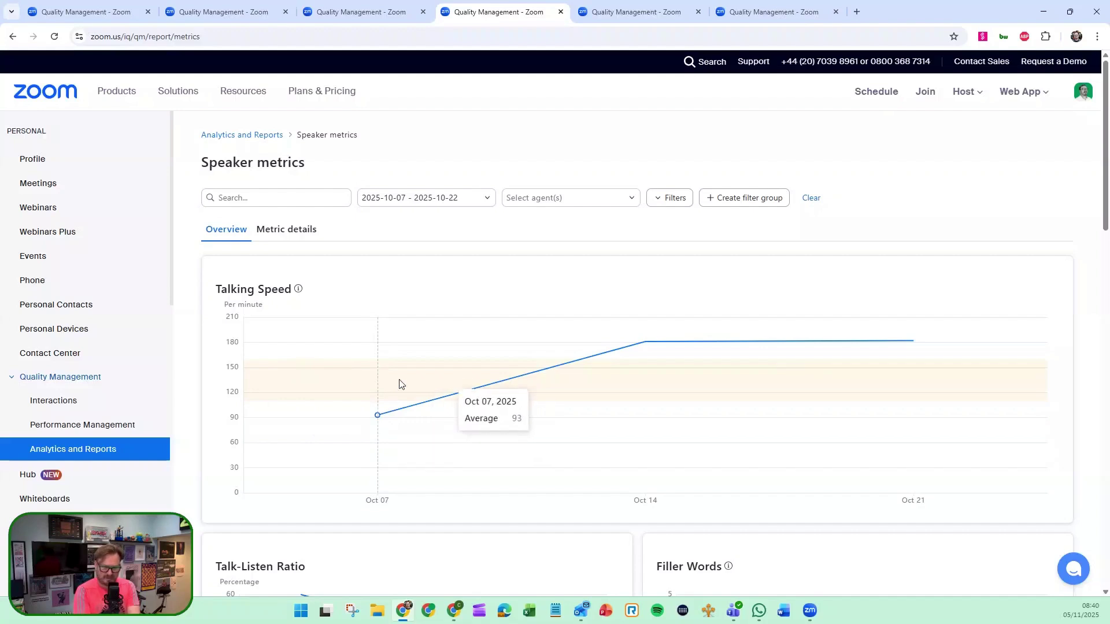
pyautogui.moveTo(642, 370)
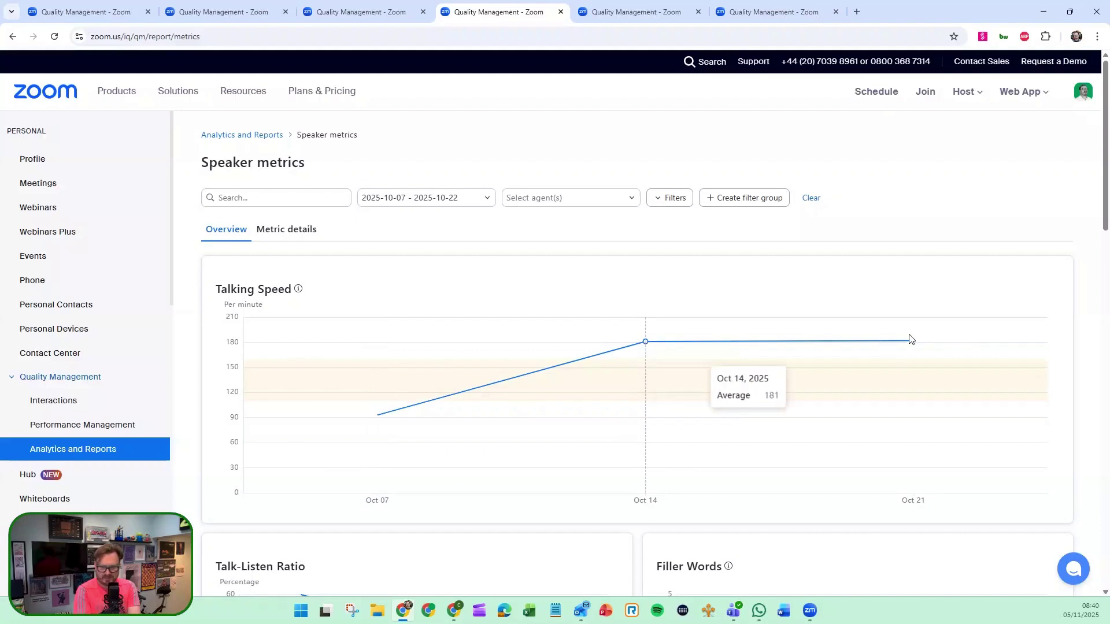
pyautogui.moveTo(912, 341)
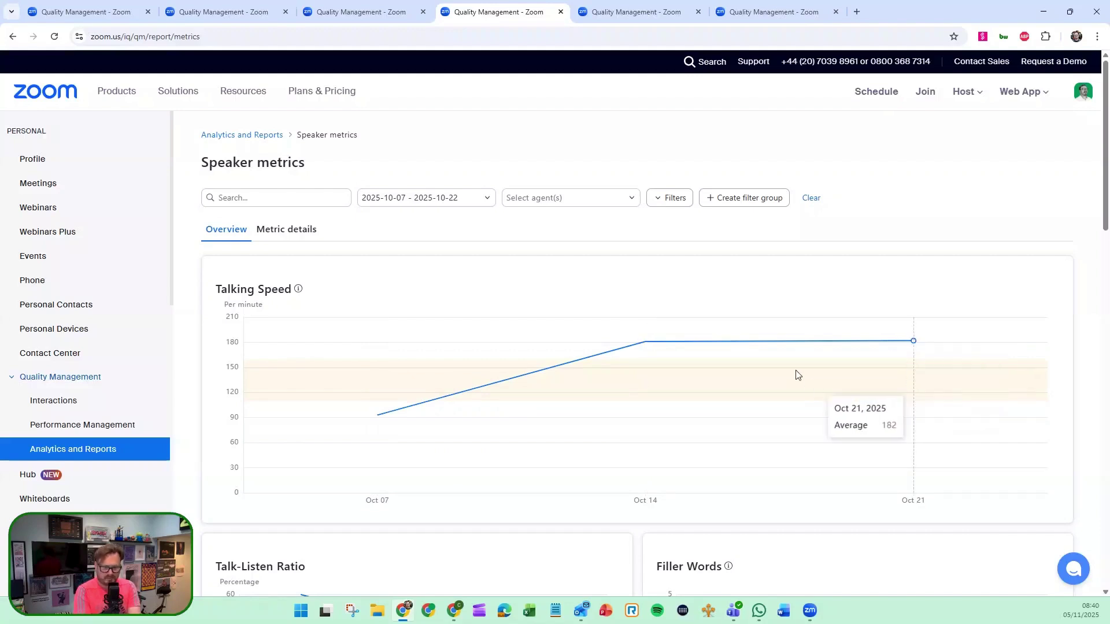
# Examine the Talk-Listen Ratio, Filler Words, and Sentiment and engagement score charts in the speaker metrics overview
pyautogui.scroll(-2, 810, 375)
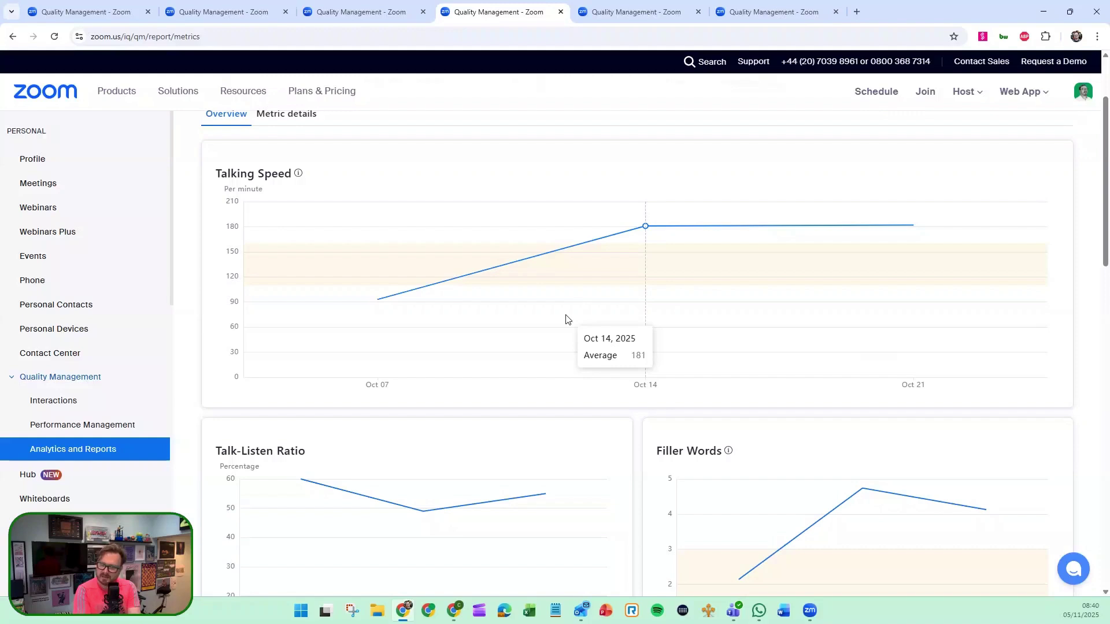
pyautogui.scroll(-2, 515, 341)
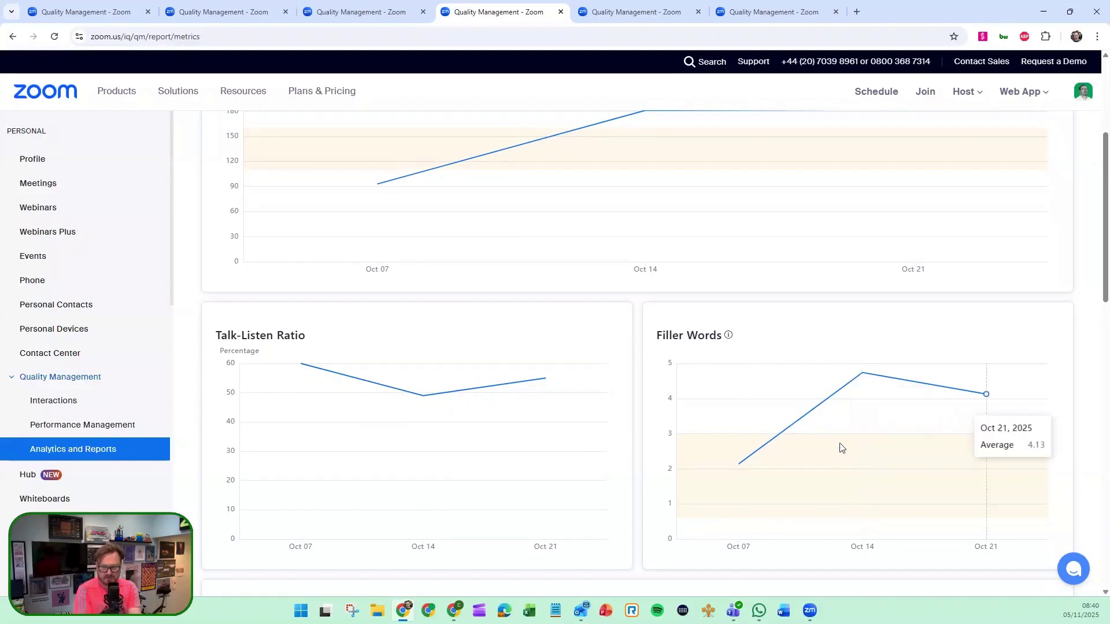
pyautogui.scroll(-5, 658, 412)
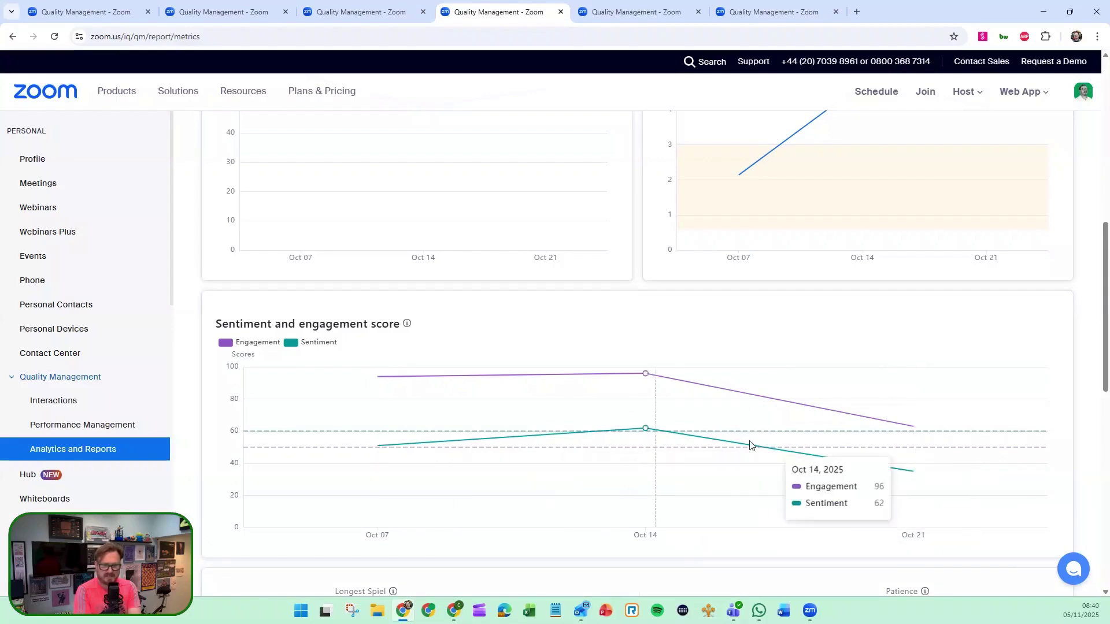
pyautogui.scroll(-5, 751, 445)
# Check the recommended ranges for Longest Spiel and Patience, and inspect the hold, silence and crosstalk events
pyautogui.moveTo(390, 305)
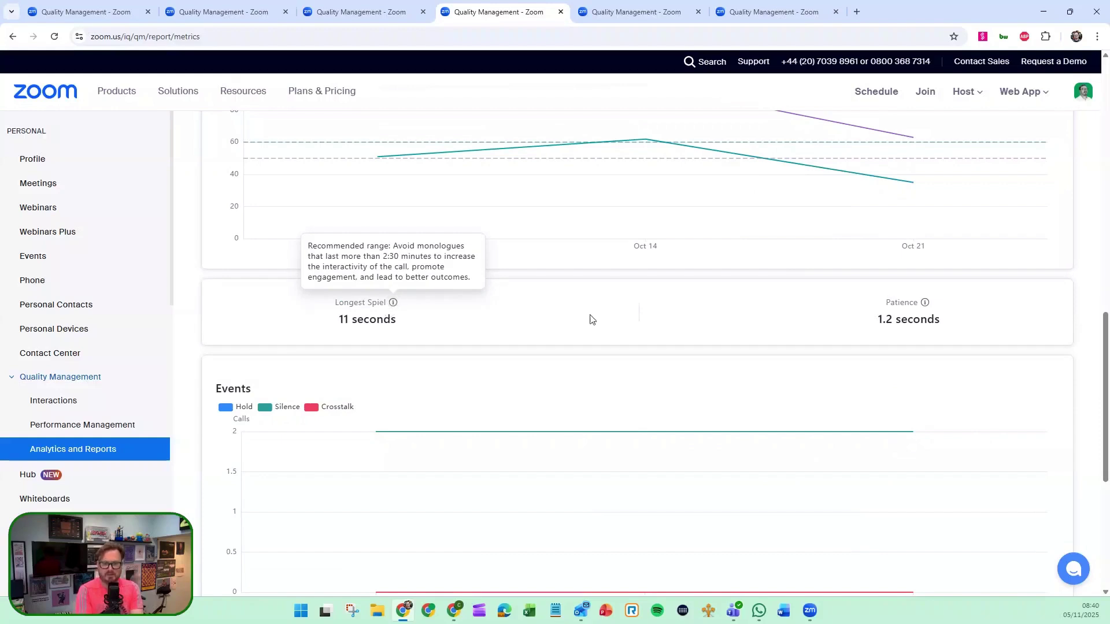
pyautogui.moveTo(922, 307)
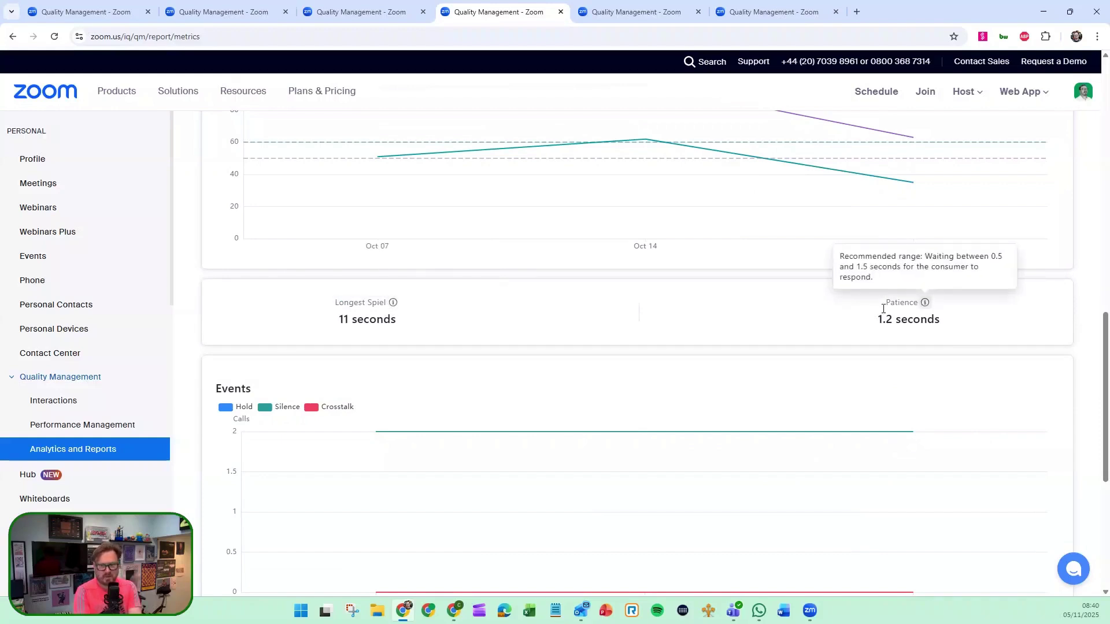
pyautogui.scroll(-3, 678, 321)
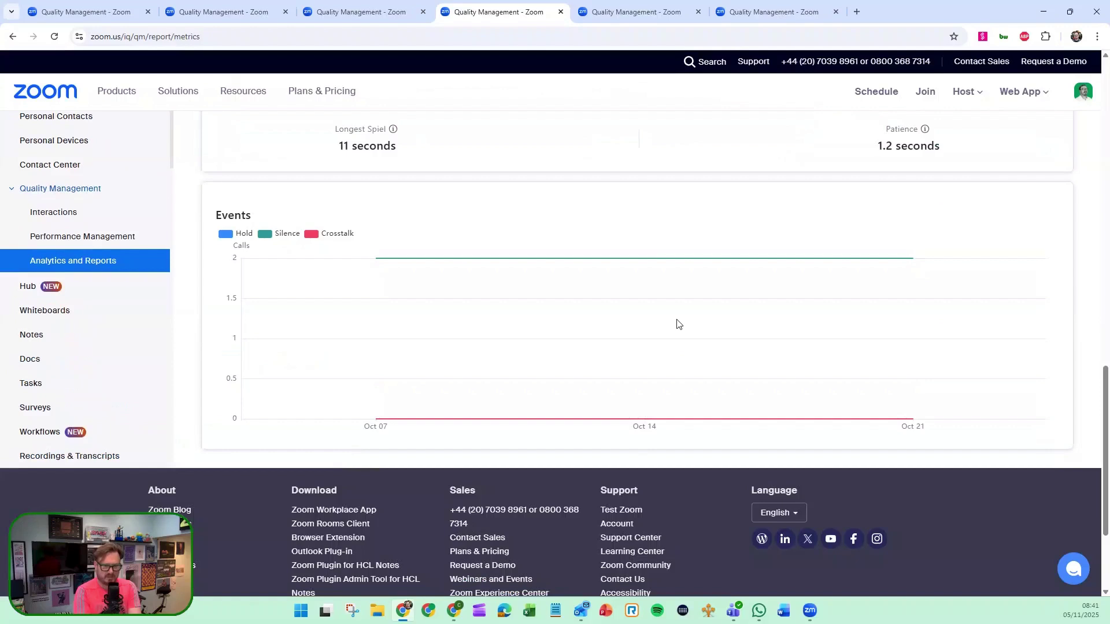
pyautogui.moveTo(654, 274)
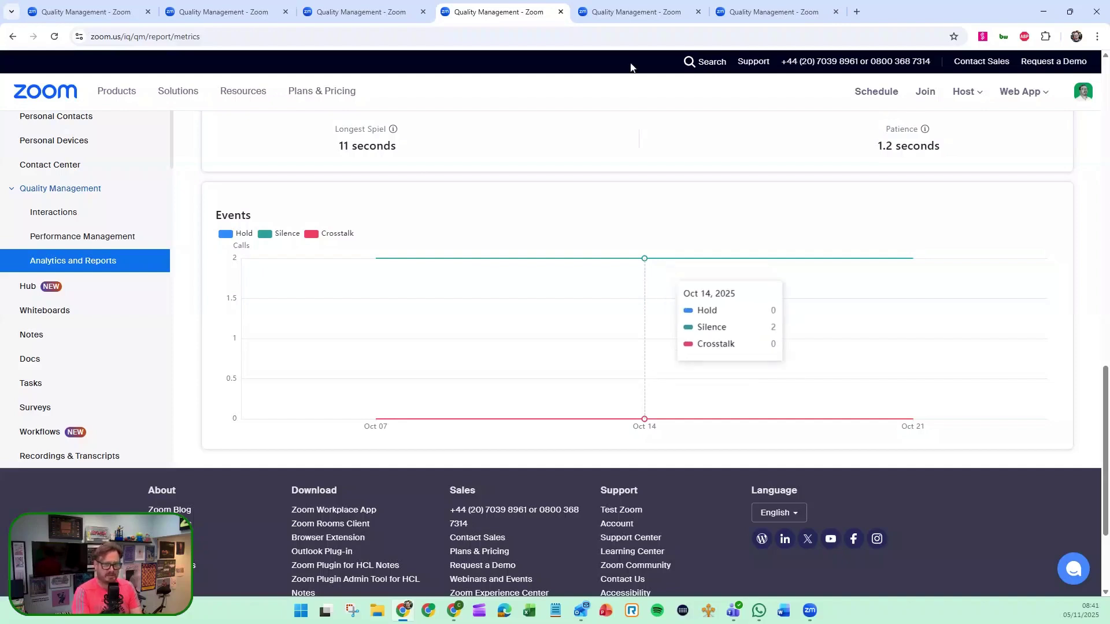
# Bring up the Response breakdown by question report for Automated Scoring and review the Greeting question charts
pyautogui.click(626, 13)
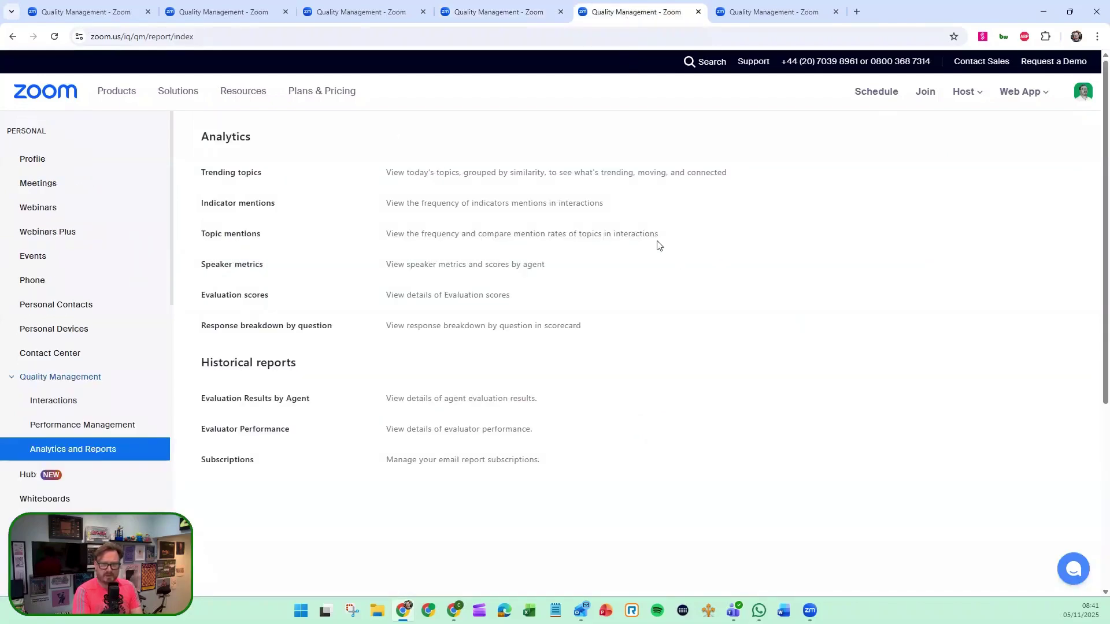
pyautogui.click(747, 14)
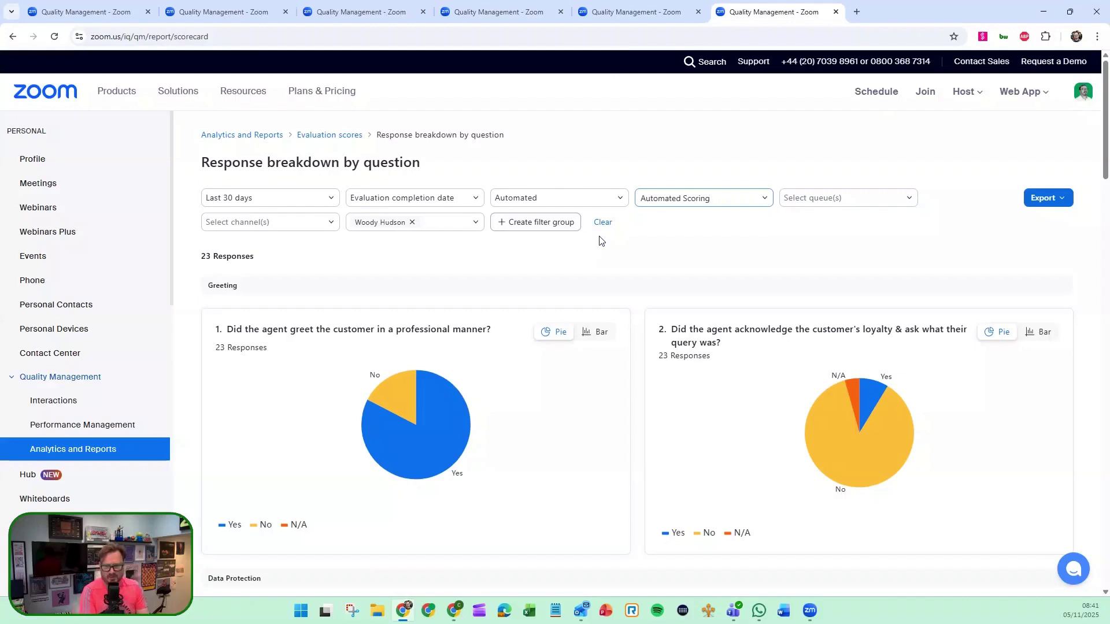
pyautogui.scroll(-1, 558, 254)
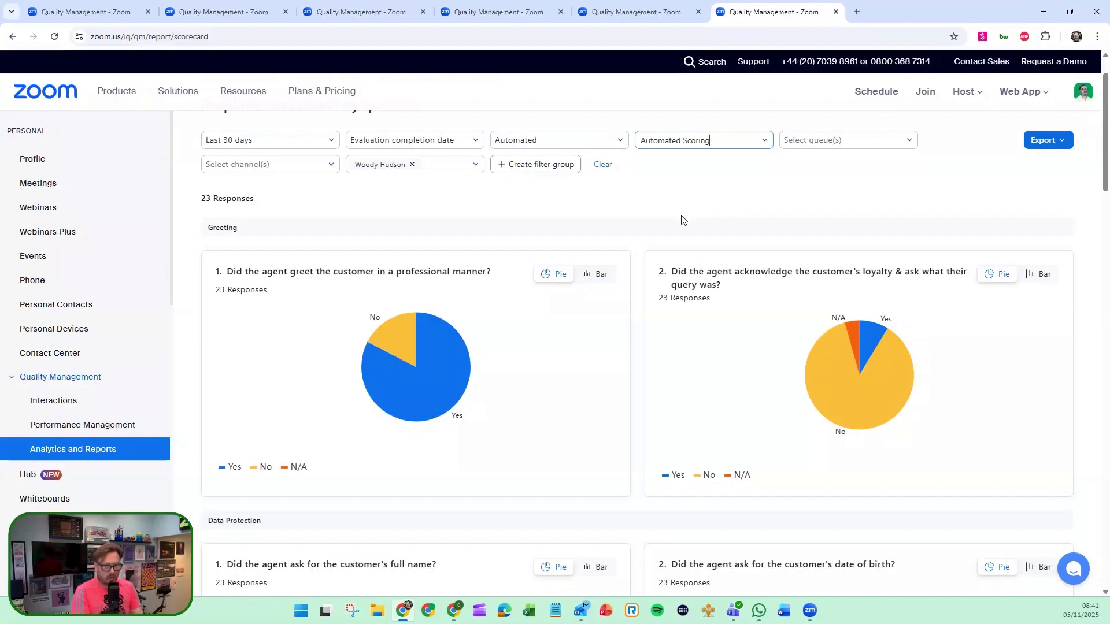
pyautogui.scroll(-2, 665, 231)
pyautogui.scroll(-2, 494, 297)
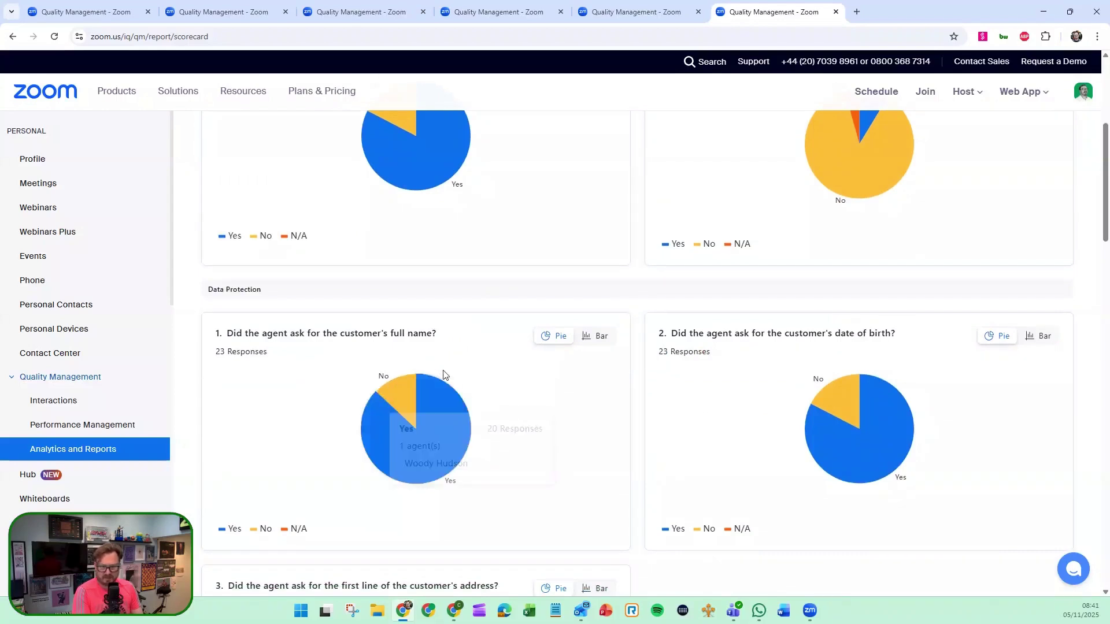
# Inspect the overview and justifications of the "No" responses to whether the agent asked for the customer's full name
pyautogui.scroll(-3, 758, 375)
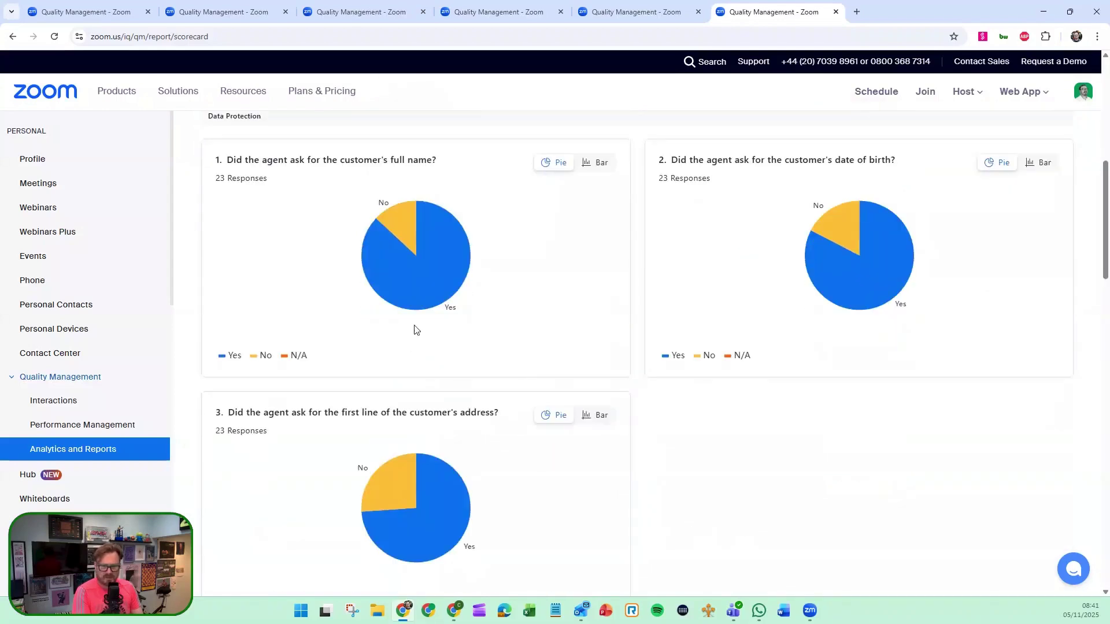
pyautogui.click(405, 211)
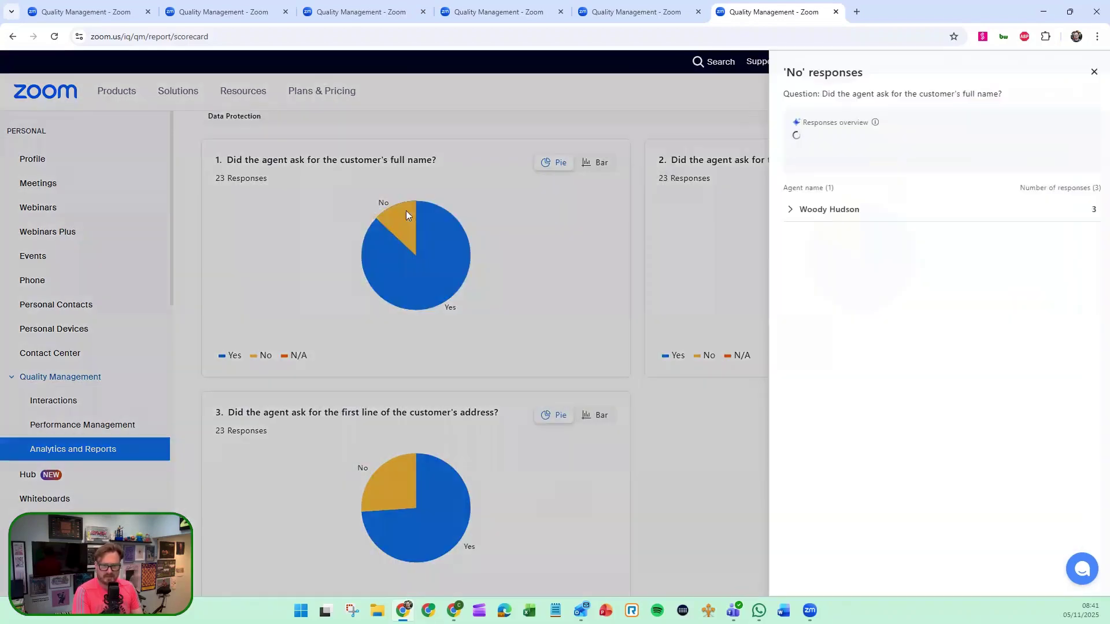
pyautogui.click(792, 210)
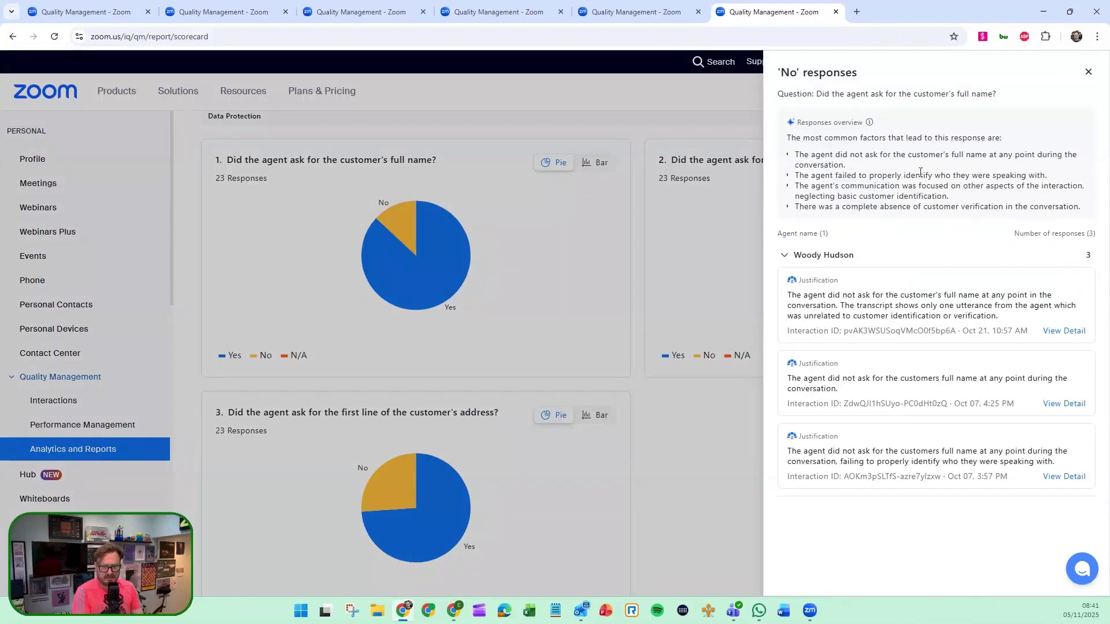
pyautogui.click(1089, 74)
# Show the Call Handling question "What was the sentiment of the call?" as a bar chart and inspect its bars
pyautogui.scroll(-5, 611, 312)
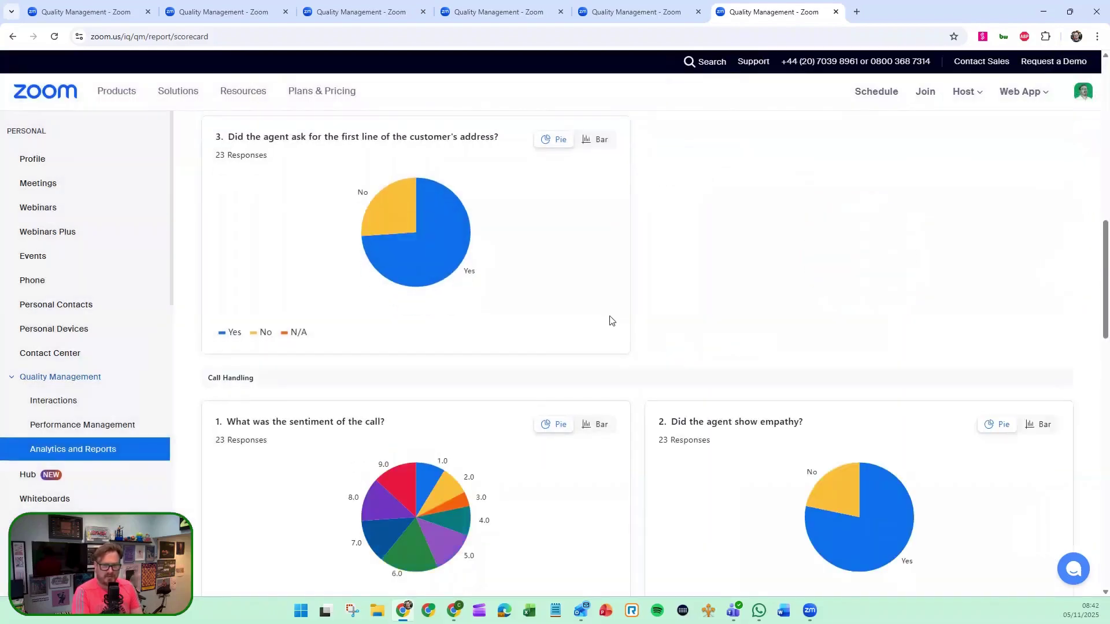
pyautogui.scroll(-3, 612, 321)
pyautogui.scroll(-1, 611, 321)
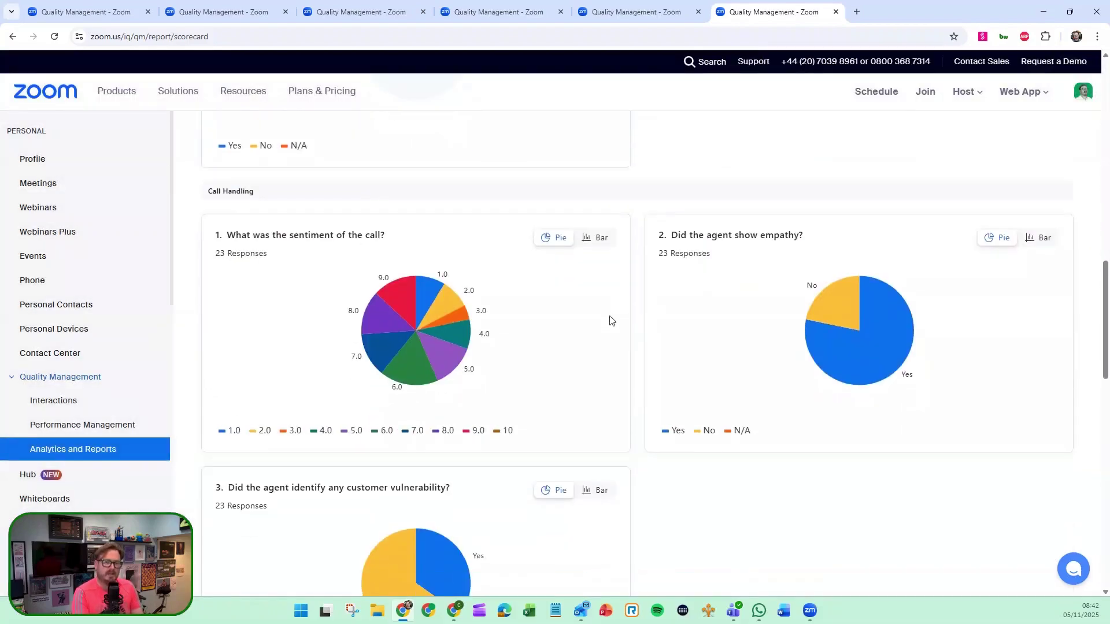
pyautogui.click(595, 237)
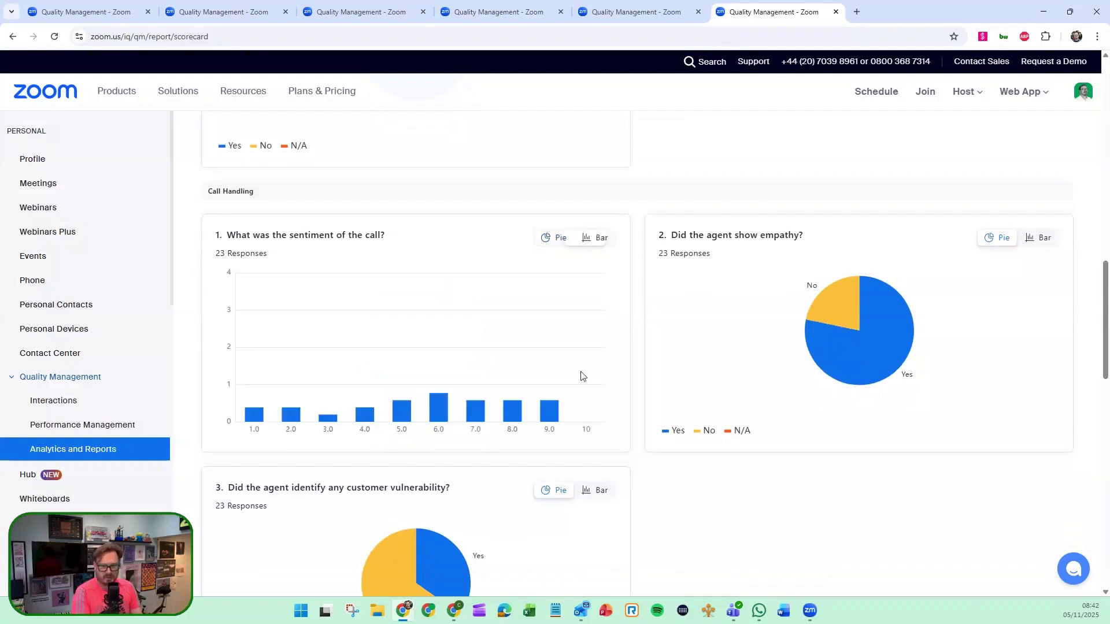
pyautogui.moveTo(327, 401)
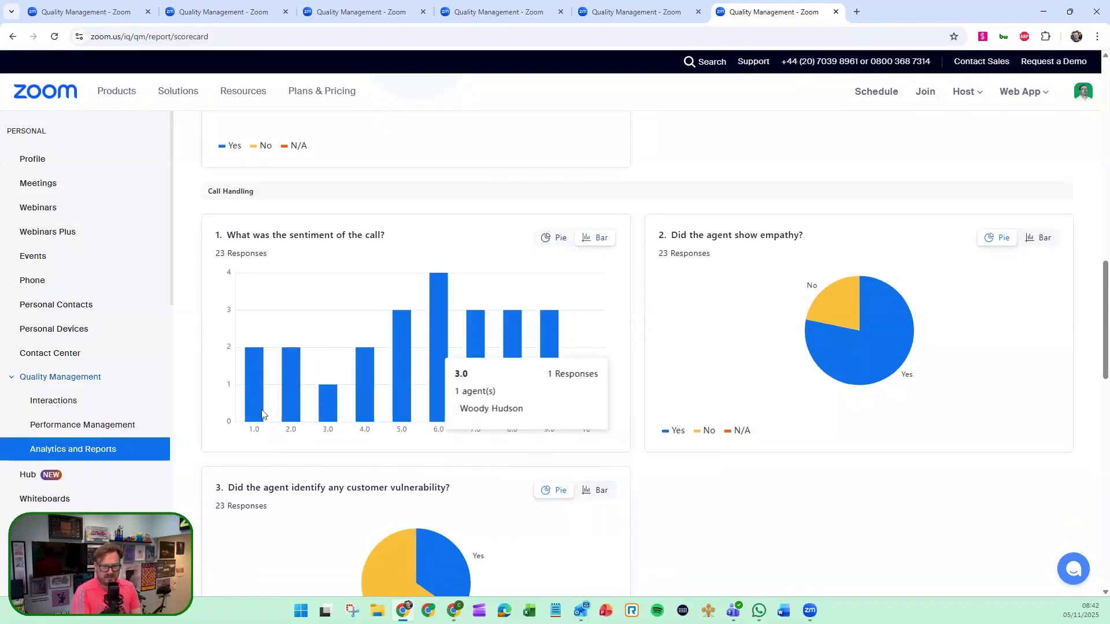
# Inspect the overview of the 1.0 call sentiment responses and review the remaining Call Handling and Outcomes & Actions charts
pyautogui.click(259, 407)
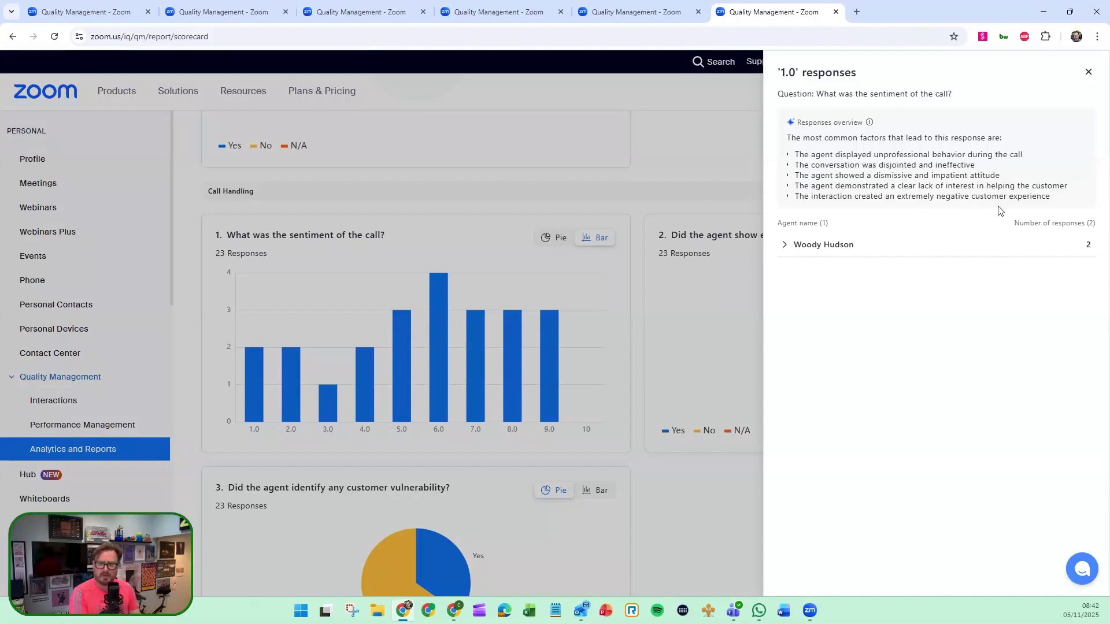
pyautogui.click(1088, 72)
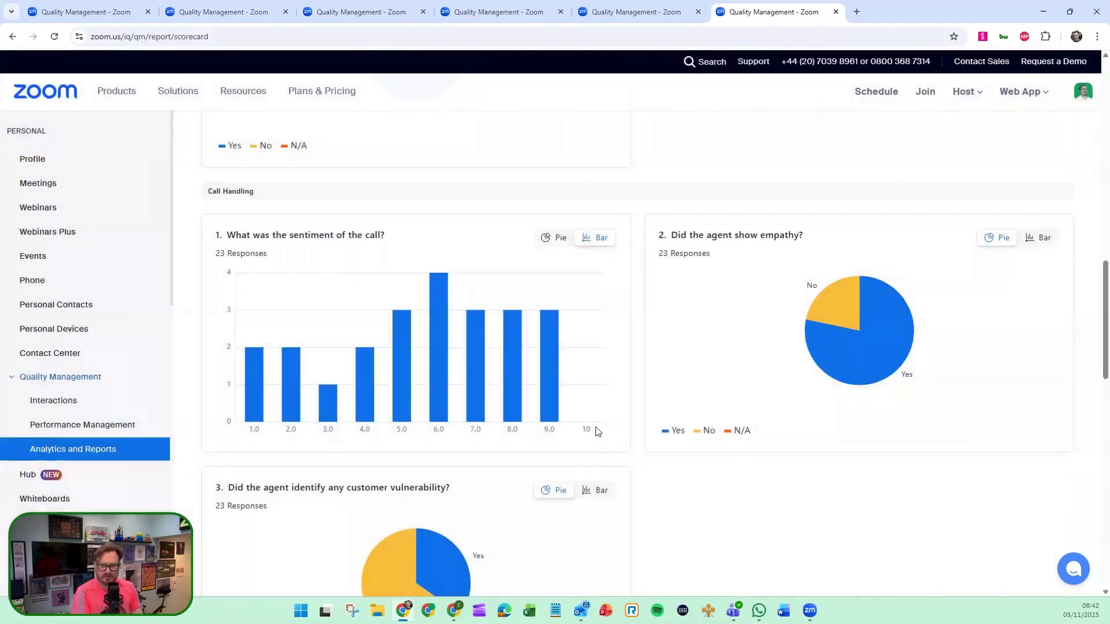
pyautogui.scroll(-5, 597, 432)
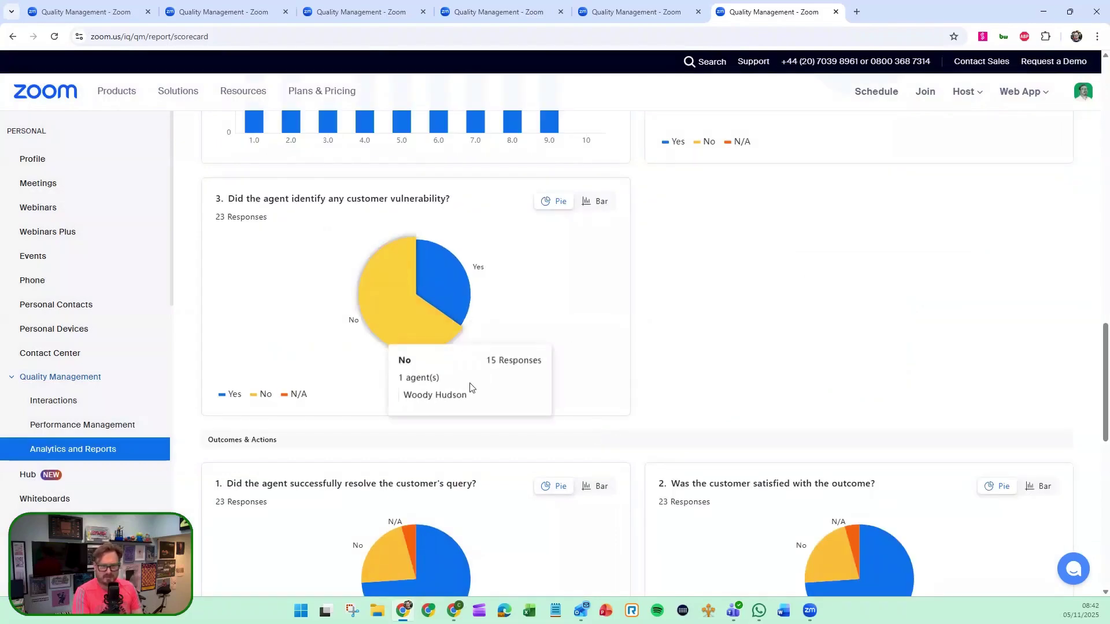
pyautogui.scroll(-4, 471, 384)
pyautogui.scroll(-3, 473, 385)
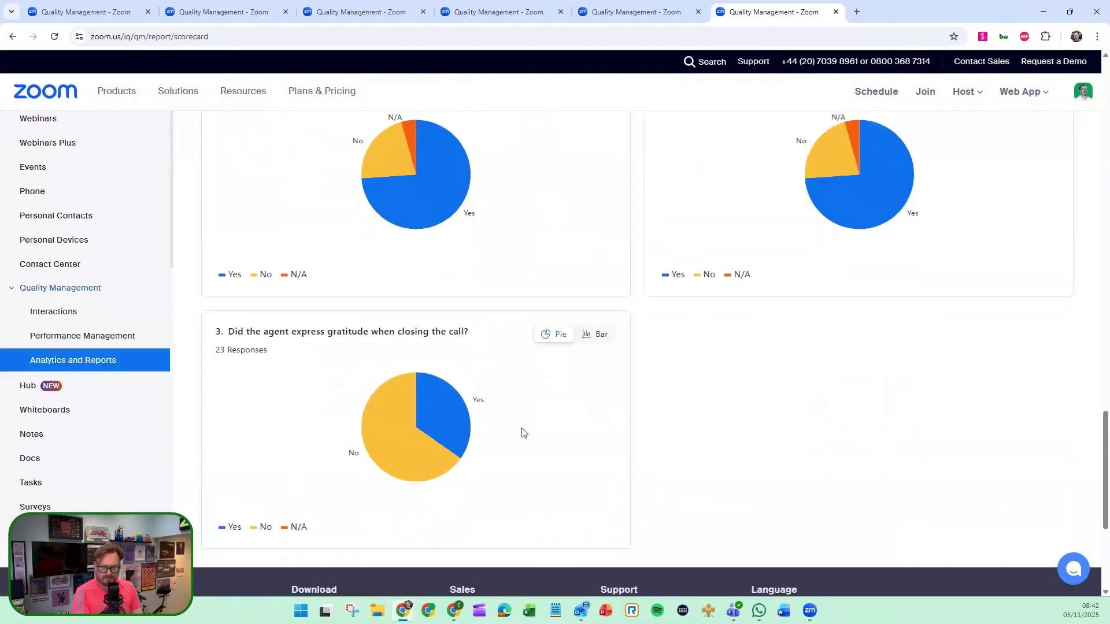
pyautogui.scroll(7, 710, 480)
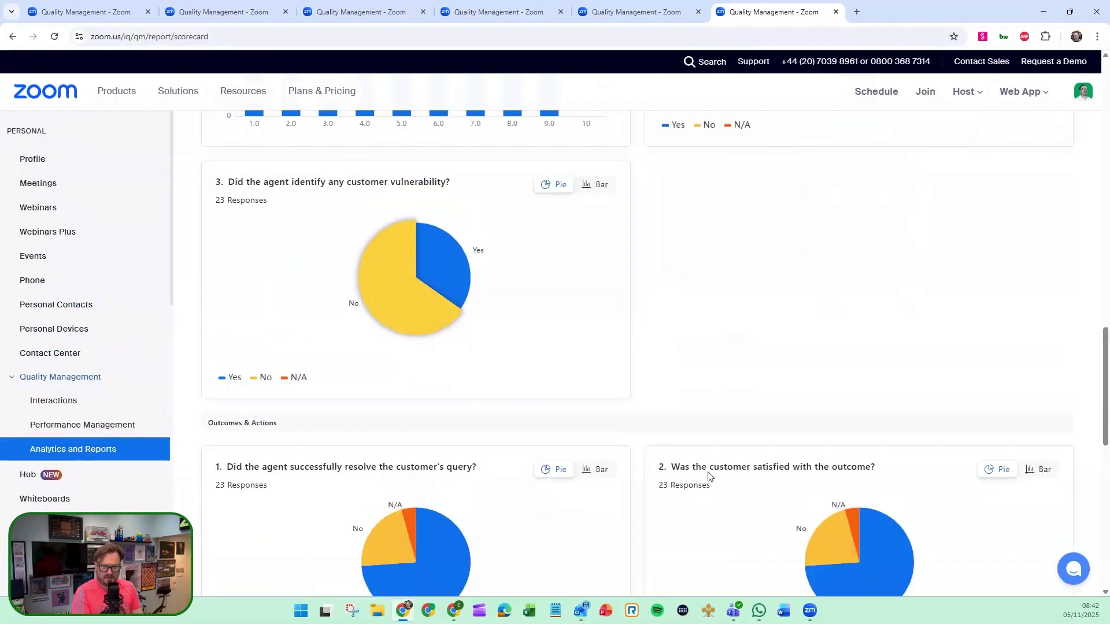
pyautogui.scroll(13, 710, 477)
# Return to the list of analytics reports and view the Evaluator Performance report for the last 30 days, including the listed evaluator's details
pyautogui.hotkey('ctrl', 'shift', 'Tab')
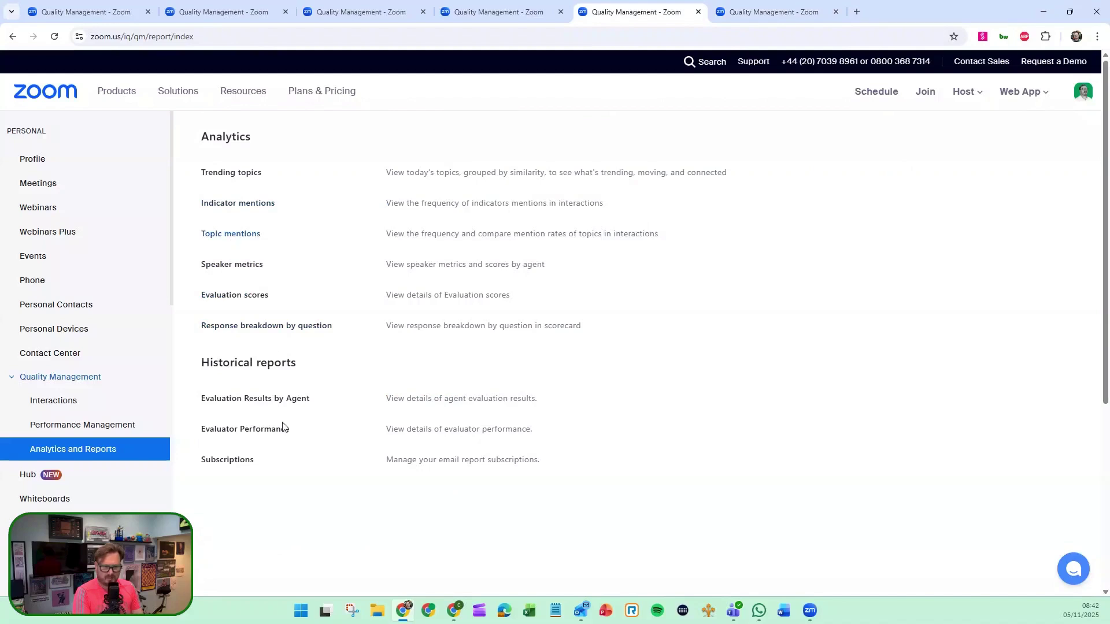
pyautogui.click(236, 434)
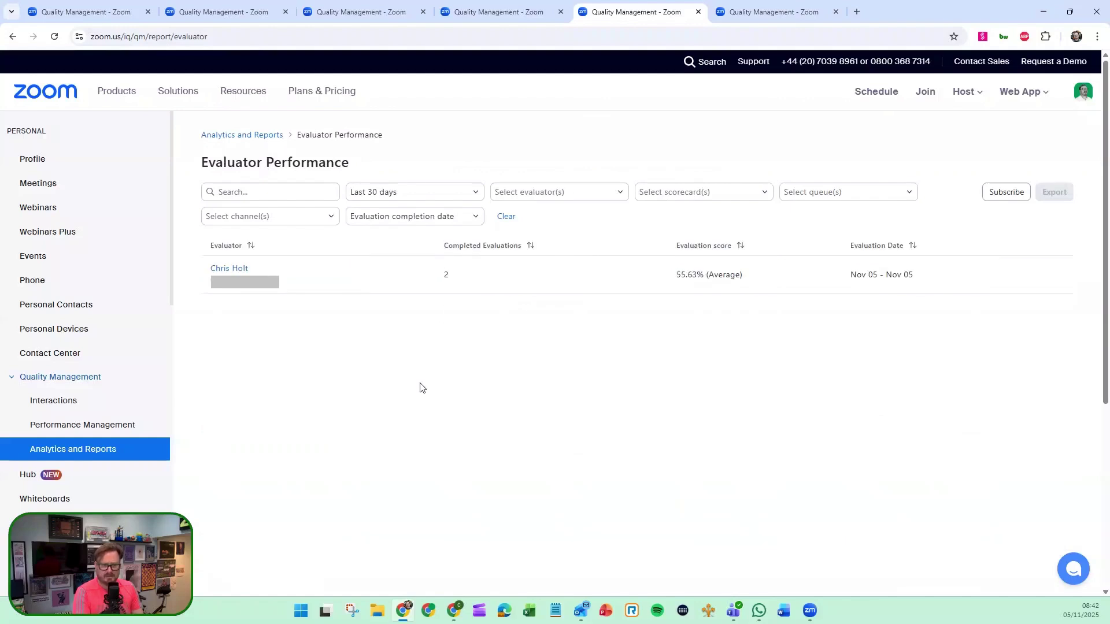
pyautogui.click(245, 270)
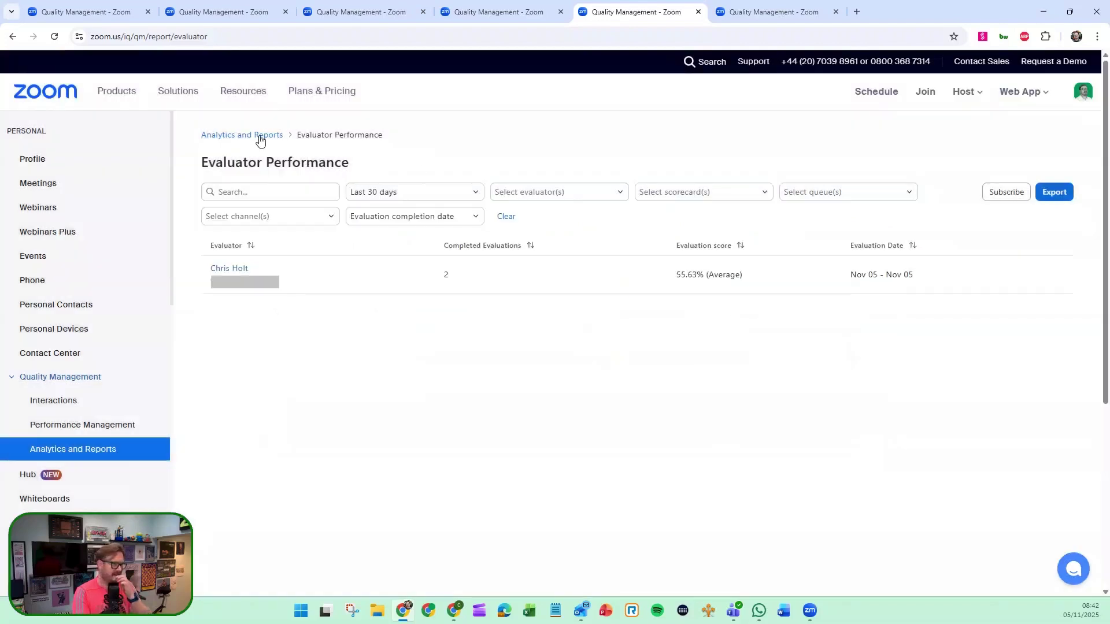
# Bring up the Topic mentions report for the last 30 days and review the mention rates and mention rate comparison
pyautogui.click(259, 136)
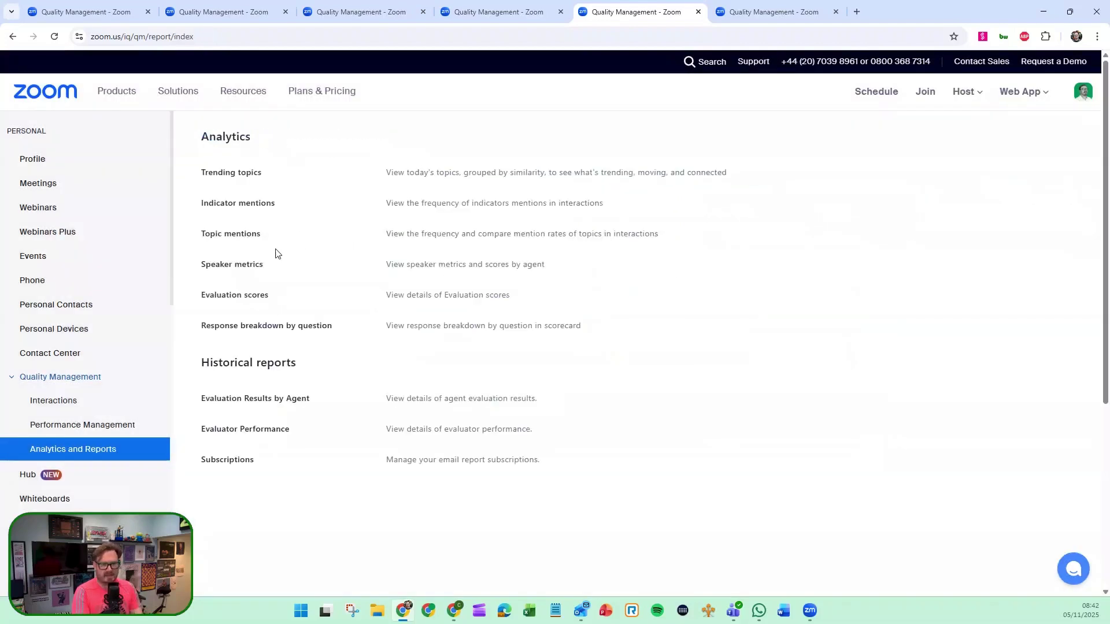
pyautogui.click(245, 233)
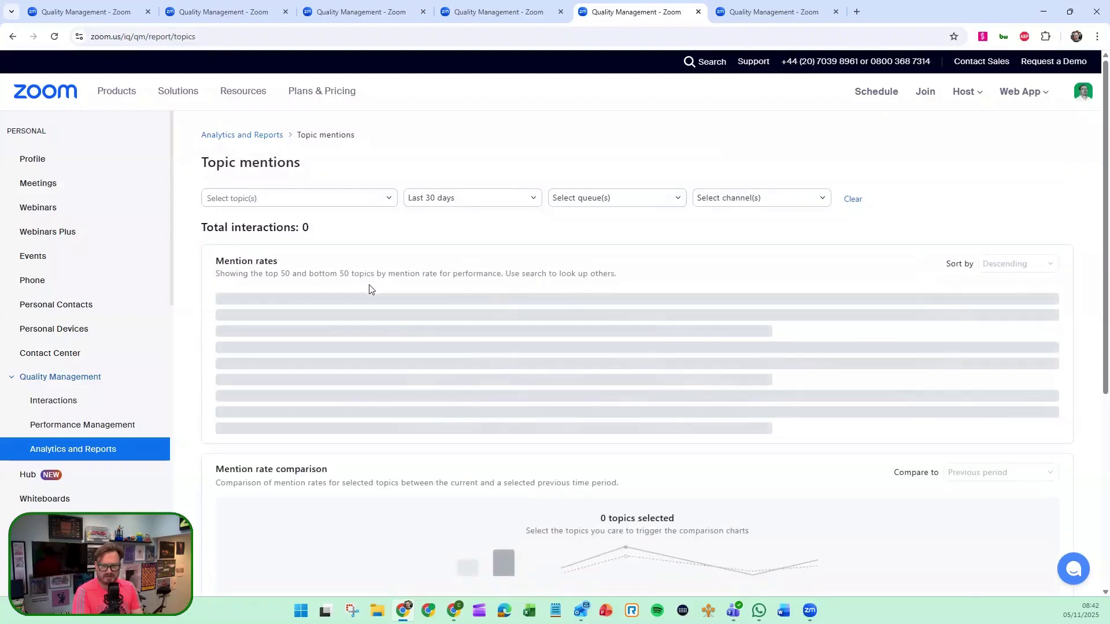
pyautogui.scroll(-1, 602, 357)
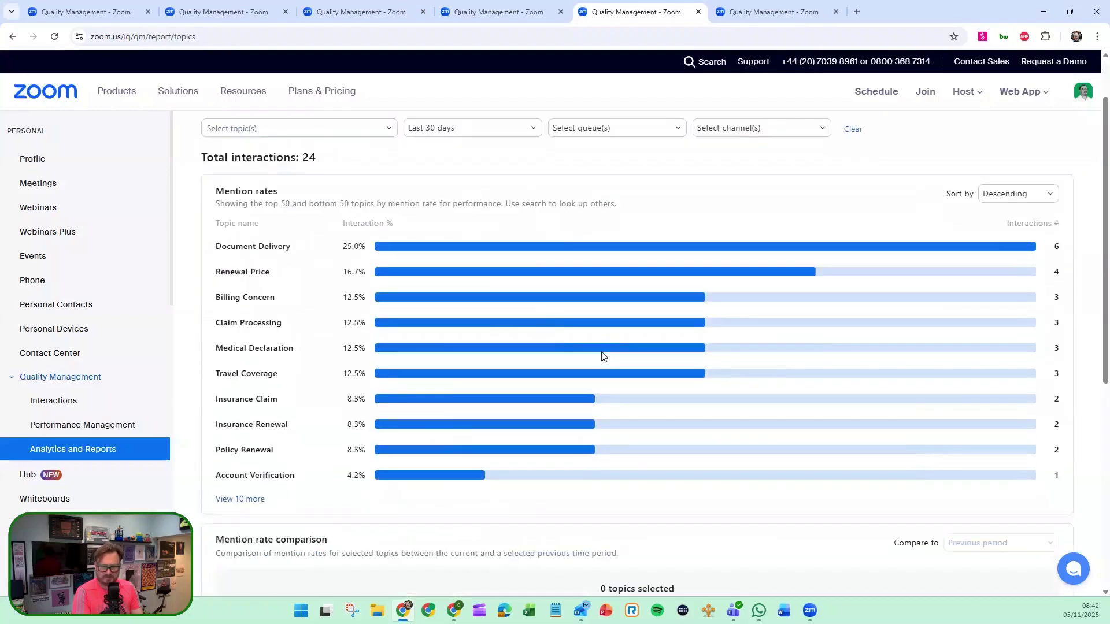
pyautogui.scroll(-4, 602, 356)
pyautogui.scroll(4, 530, 405)
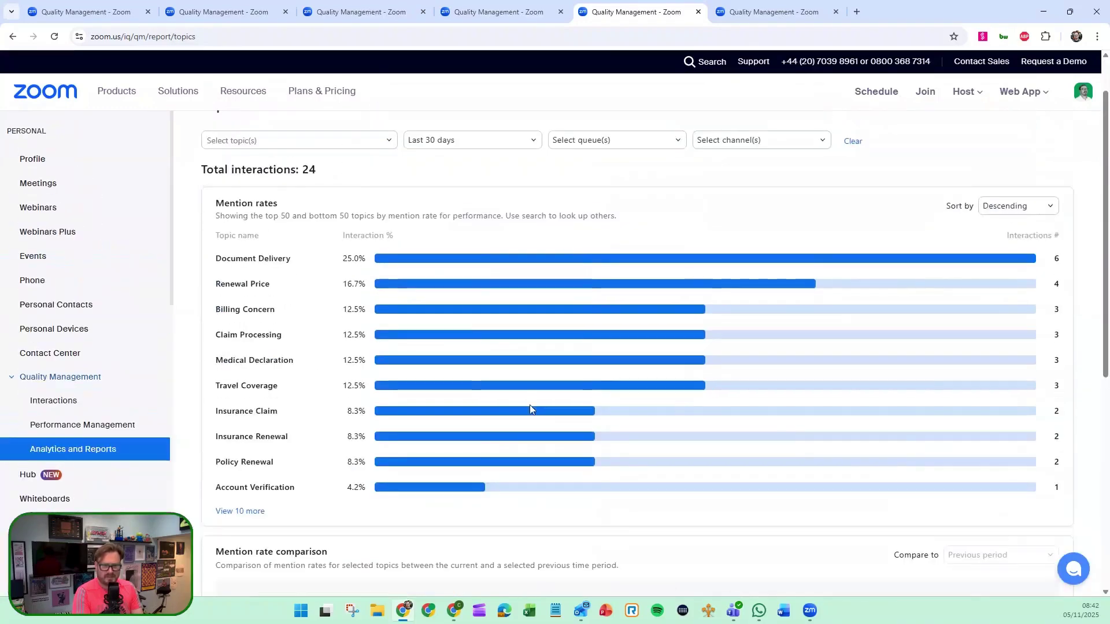
pyautogui.scroll(1, 529, 405)
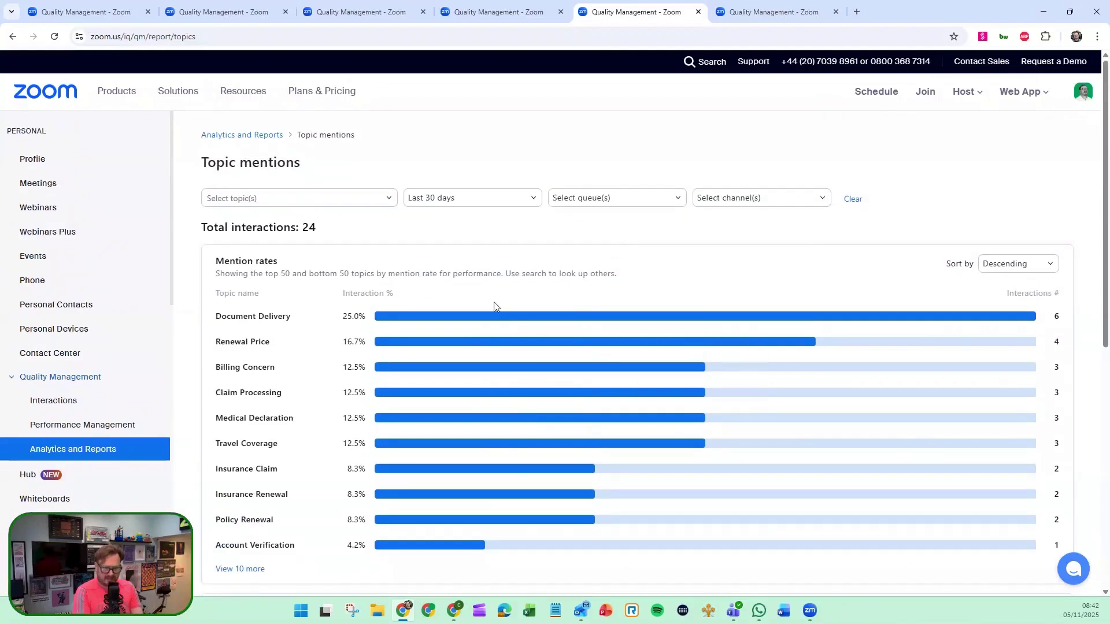